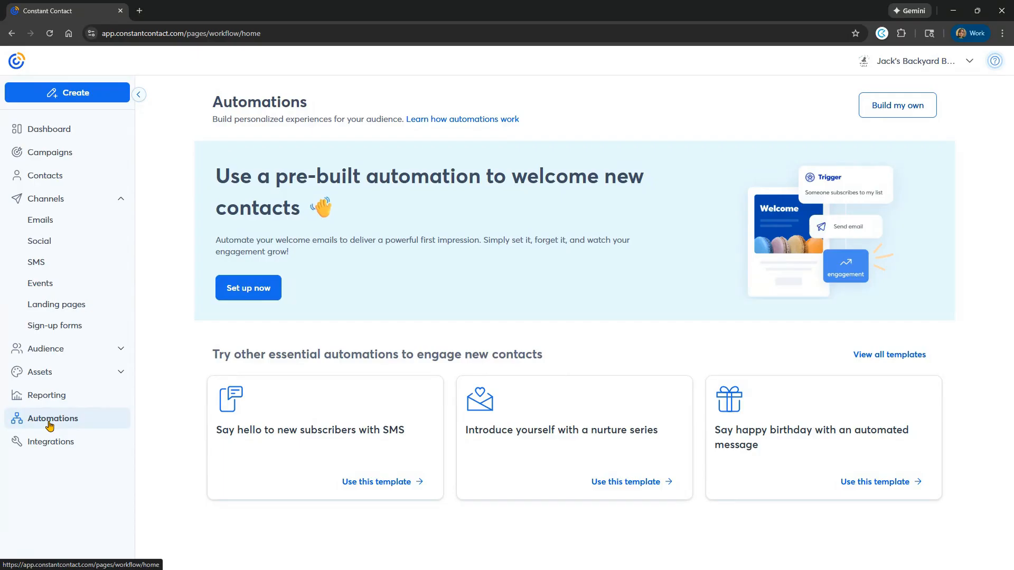
{"action": "left_click_drag", "start_coordinate": [341, 211], "coordinate": [217, 176]}
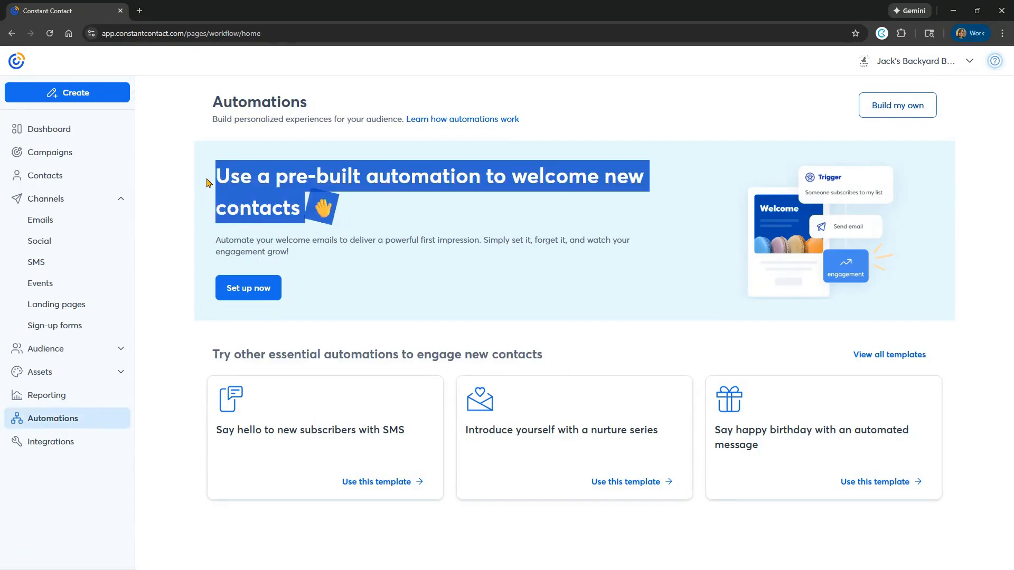
{"action": "left_click", "coordinate": [406, 231]}
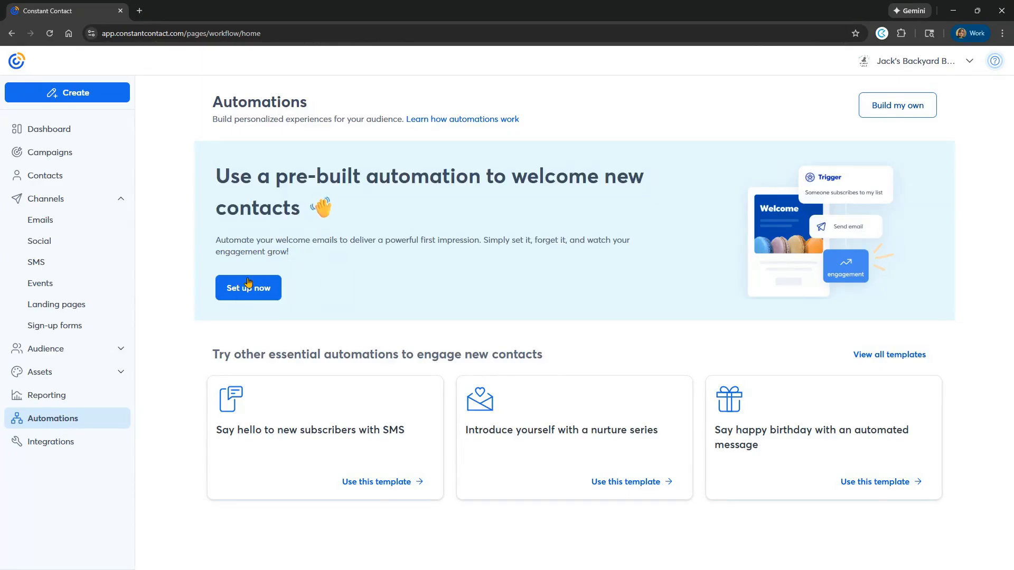
{"action": "left_click_drag", "start_coordinate": [275, 180], "coordinate": [627, 177]}
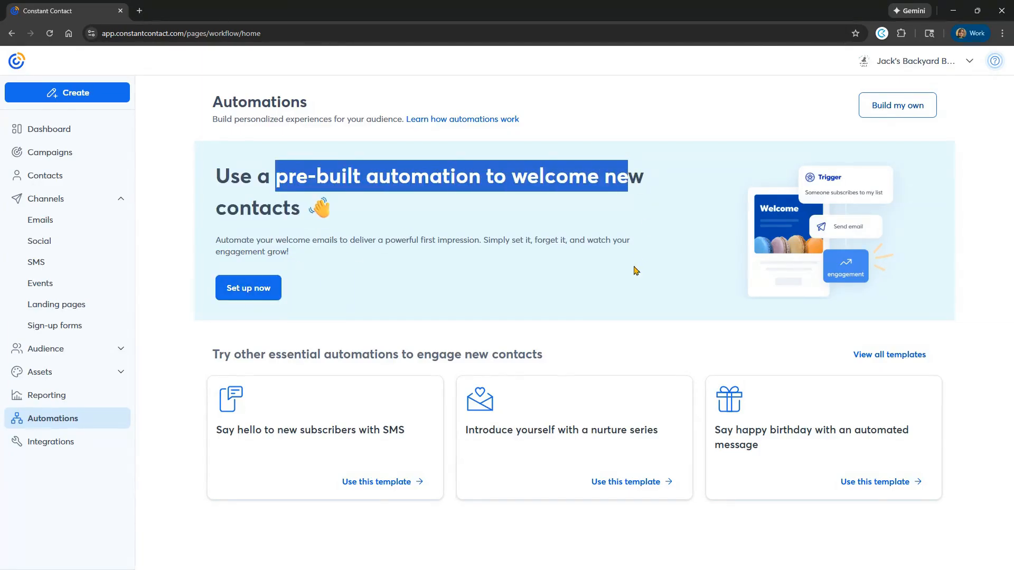
{"action": "left_click", "coordinate": [608, 285]}
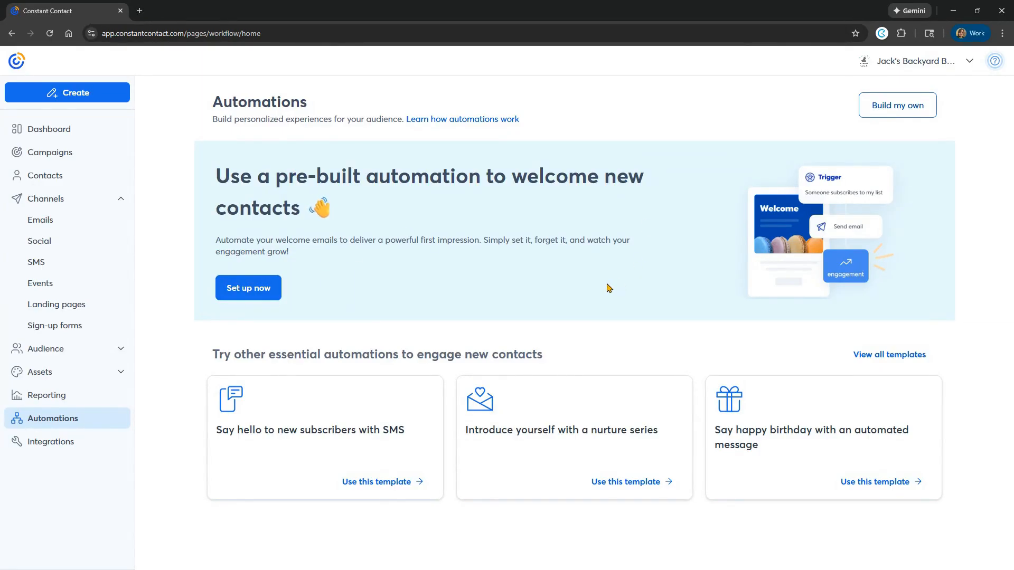
Preview the Welcome: Basic template among all automation templates and close the template selection without creating a path
{"action": "left_click", "coordinate": [871, 365]}
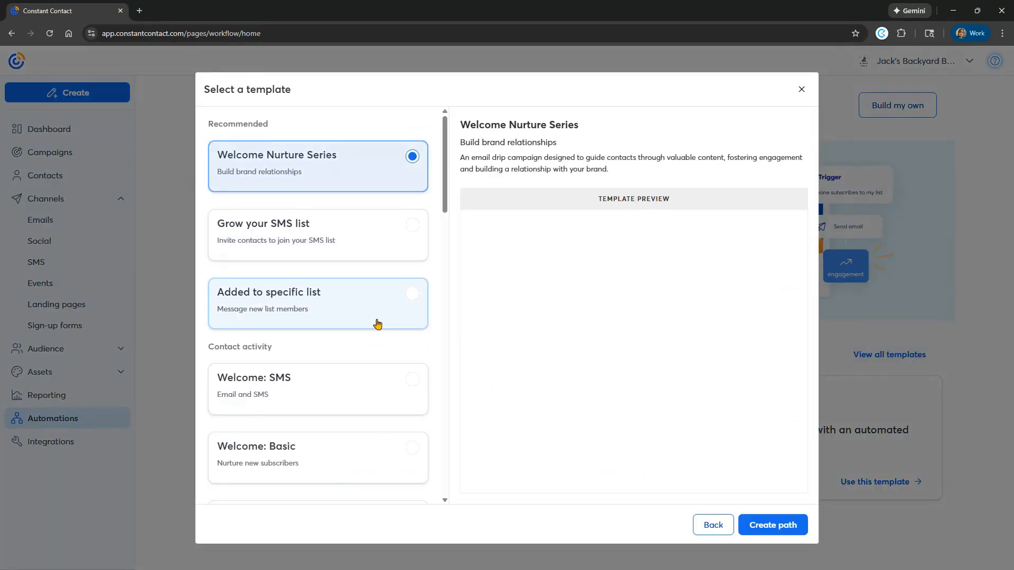
{"action": "scroll", "coordinate": [386, 328], "scroll_direction": "down", "scroll_amount": 2}
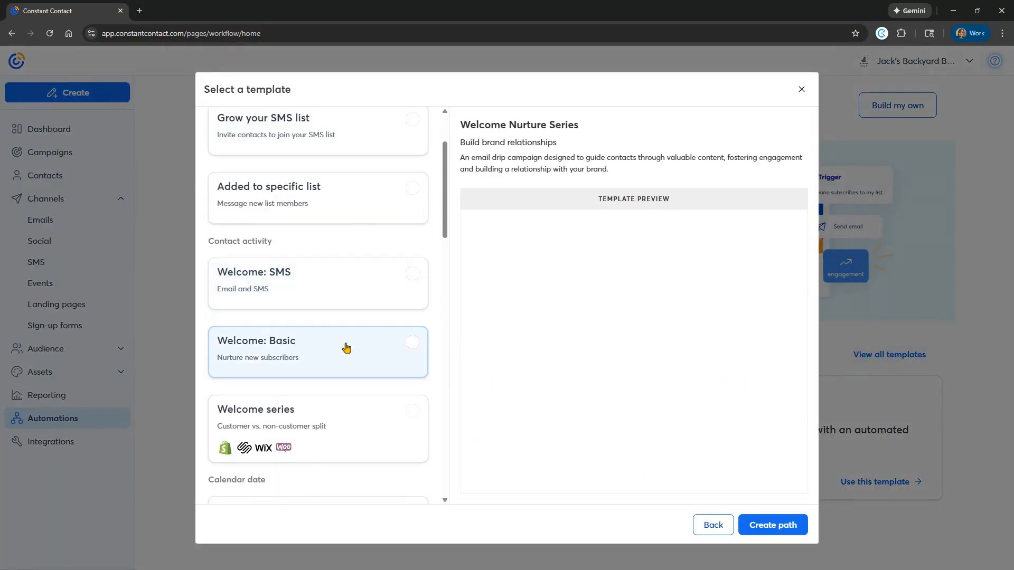
{"action": "left_click", "coordinate": [332, 351]}
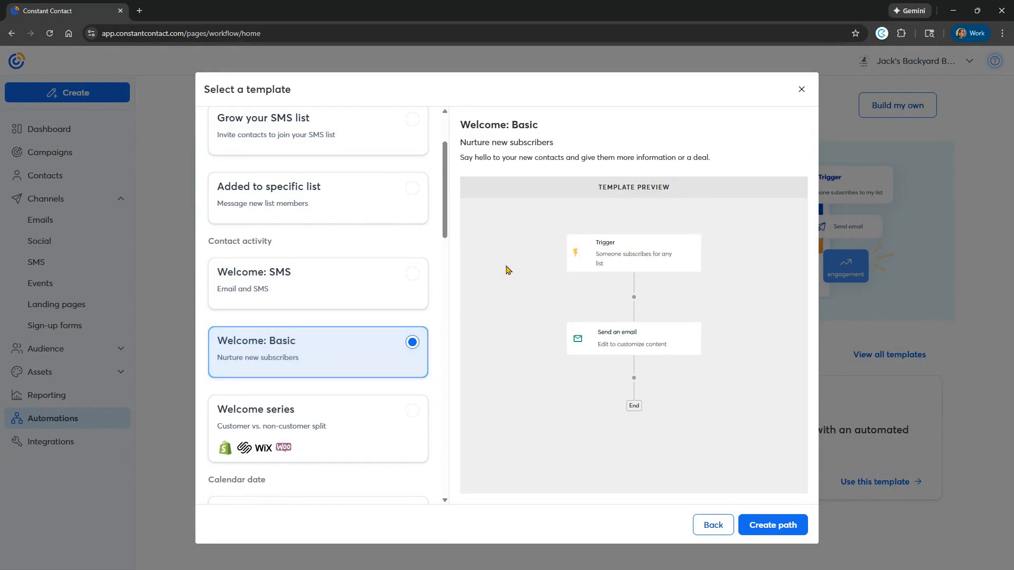
{"action": "left_click_drag", "start_coordinate": [462, 127], "coordinate": [542, 130]}
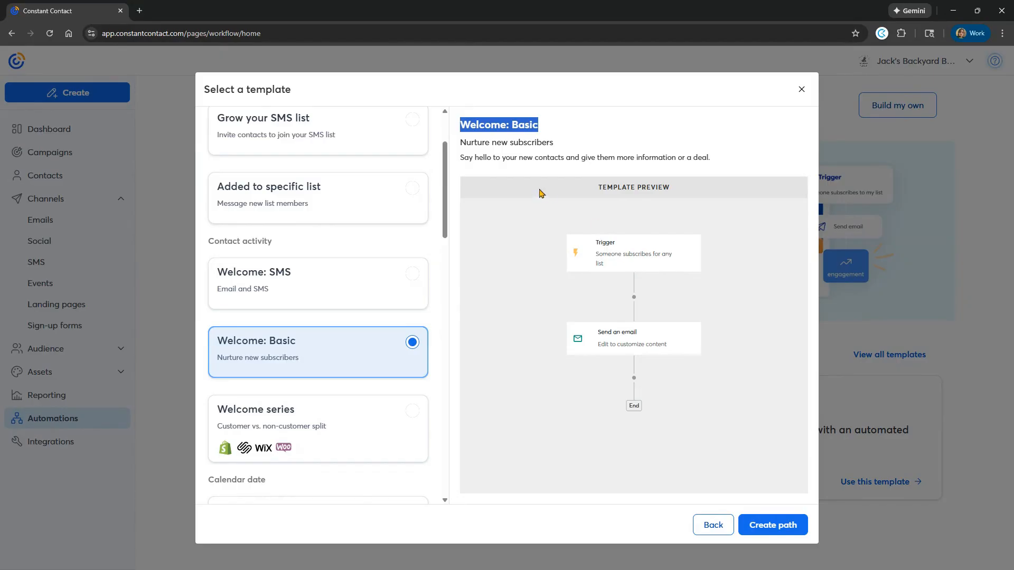
{"action": "left_click", "coordinate": [717, 527]}
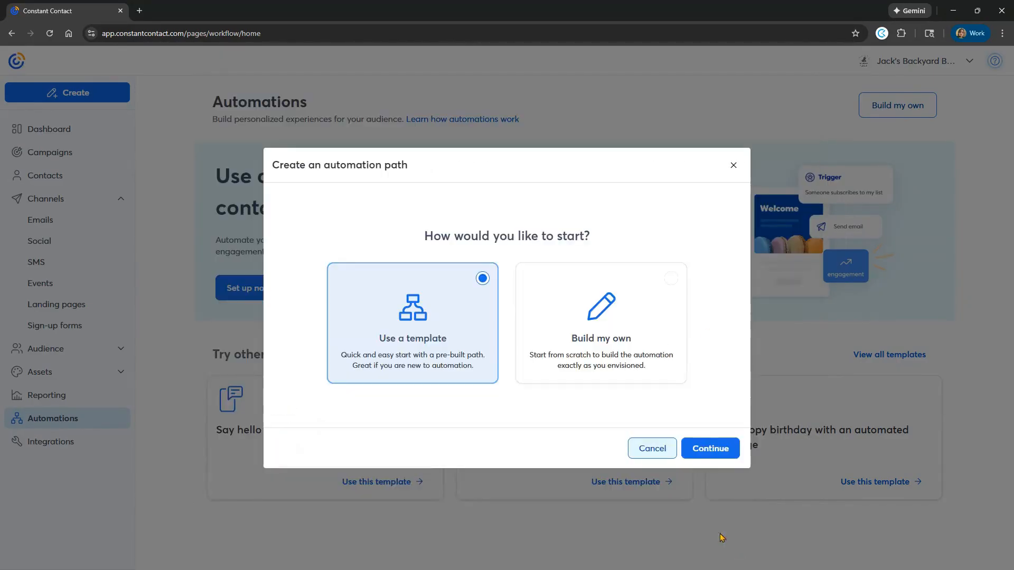
{"action": "left_click", "coordinate": [733, 166]}
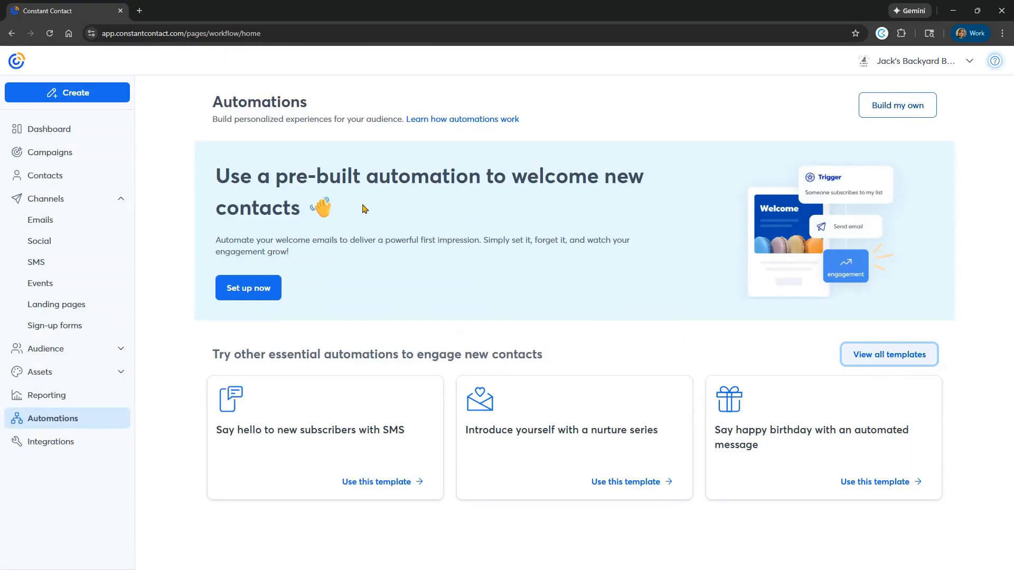
{"action": "left_click_drag", "start_coordinate": [366, 211], "coordinate": [210, 175]}
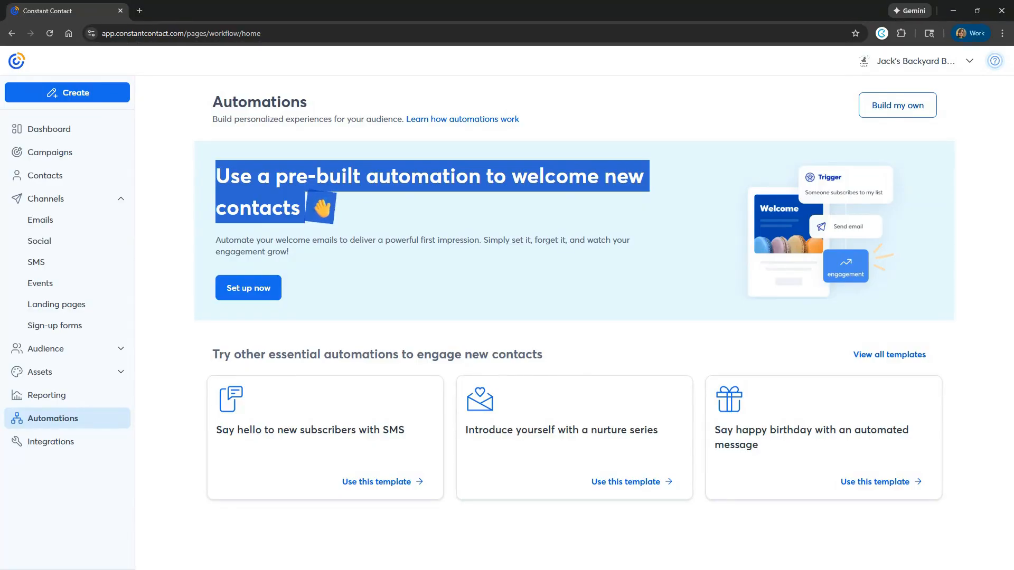
{"action": "left_click", "coordinate": [685, 268]}
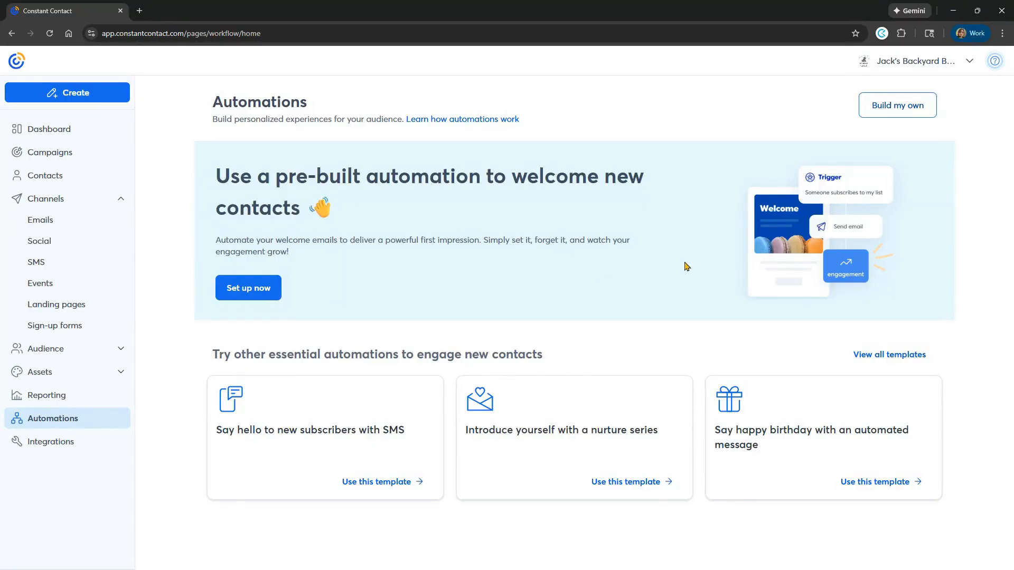
Review the available triggers for a custom-built automation and create a path with the Added to a list trigger
{"action": "left_click", "coordinate": [904, 106]}
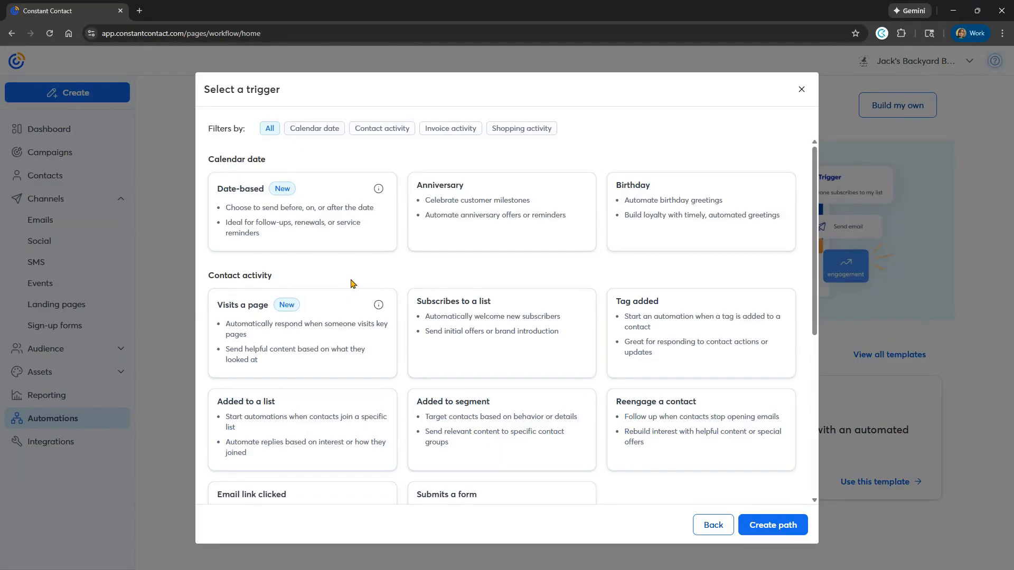
{"action": "scroll", "coordinate": [370, 296], "scroll_direction": "down", "scroll_amount": 6}
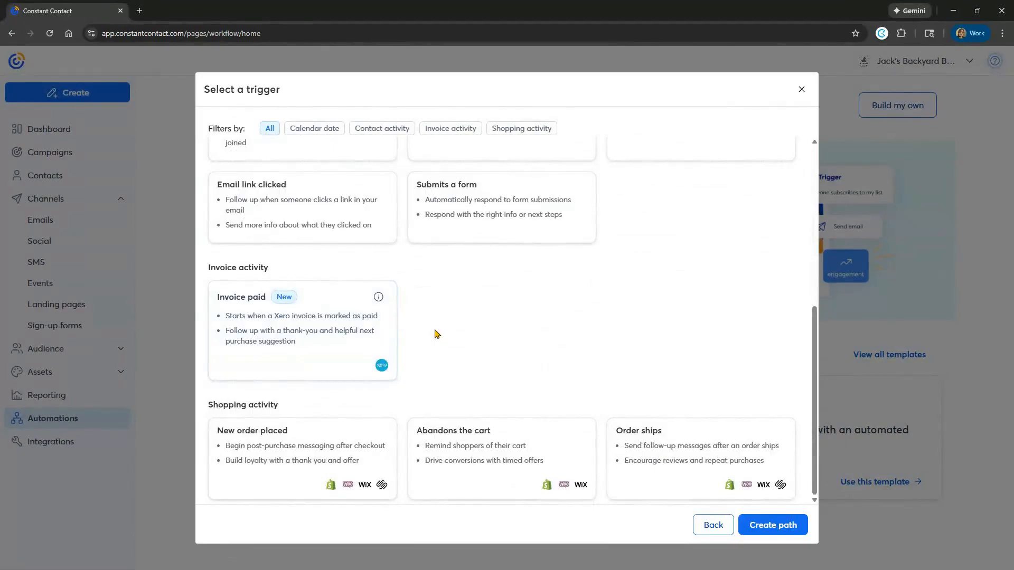
{"action": "scroll", "coordinate": [435, 334], "scroll_direction": "up", "scroll_amount": 6}
{"action": "left_click", "coordinate": [436, 333]}
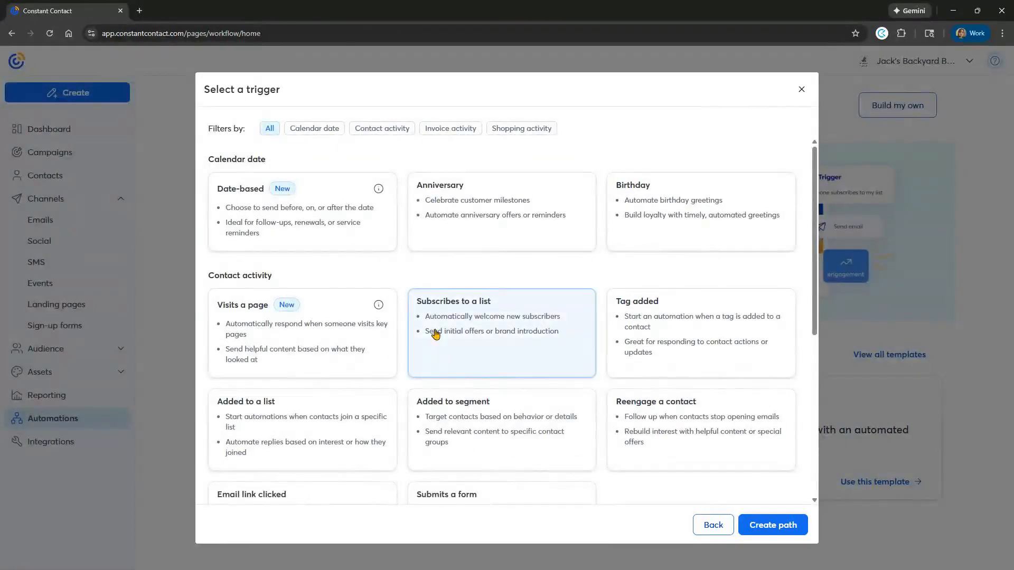
{"action": "scroll", "coordinate": [436, 334], "scroll_direction": "down", "scroll_amount": 6}
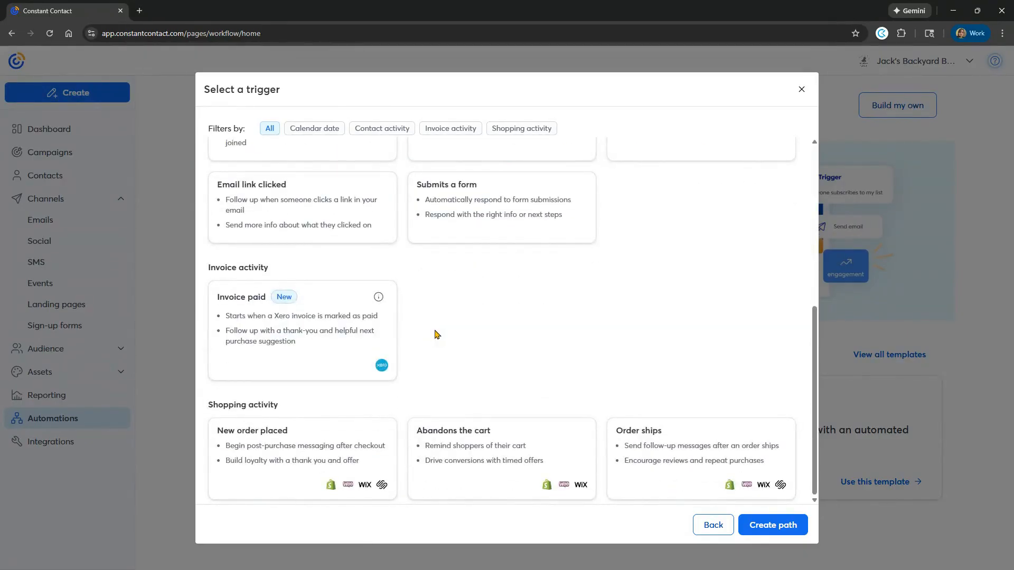
{"action": "scroll", "coordinate": [446, 335], "scroll_direction": "up", "scroll_amount": 1}
{"action": "left_click", "coordinate": [496, 298]}
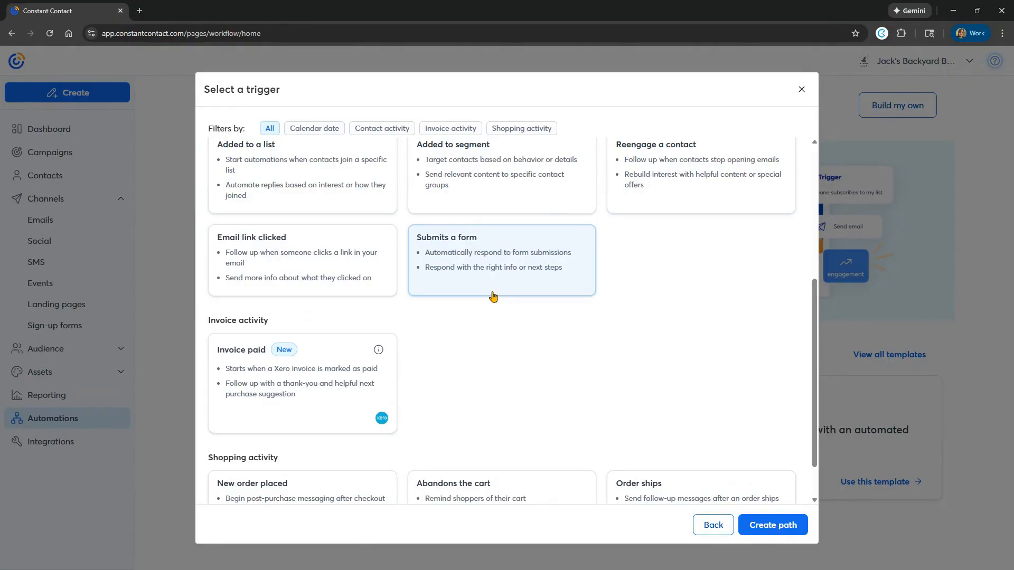
{"action": "scroll", "coordinate": [479, 288], "scroll_direction": "up", "scroll_amount": 5}
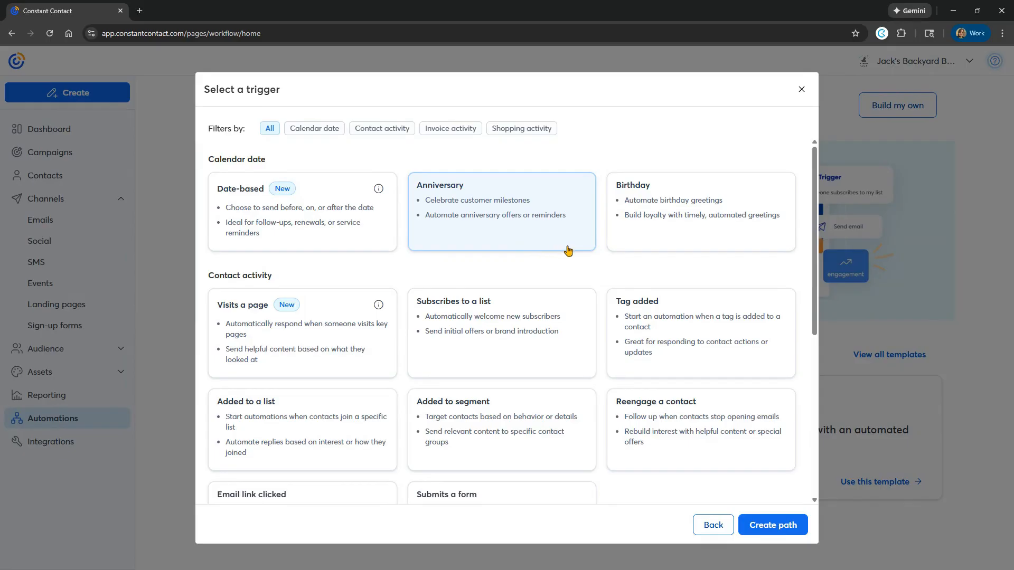
{"action": "scroll", "coordinate": [567, 252], "scroll_direction": "down", "scroll_amount": 3}
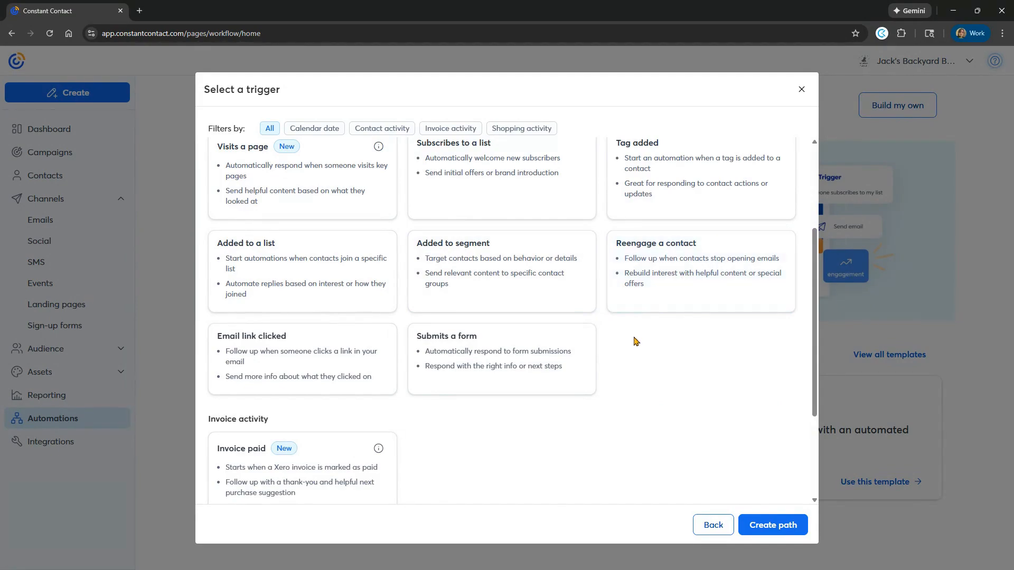
{"action": "scroll", "coordinate": [632, 348], "scroll_direction": "down", "scroll_amount": 3}
{"action": "scroll", "coordinate": [632, 348], "scroll_direction": "up", "scroll_amount": 6}
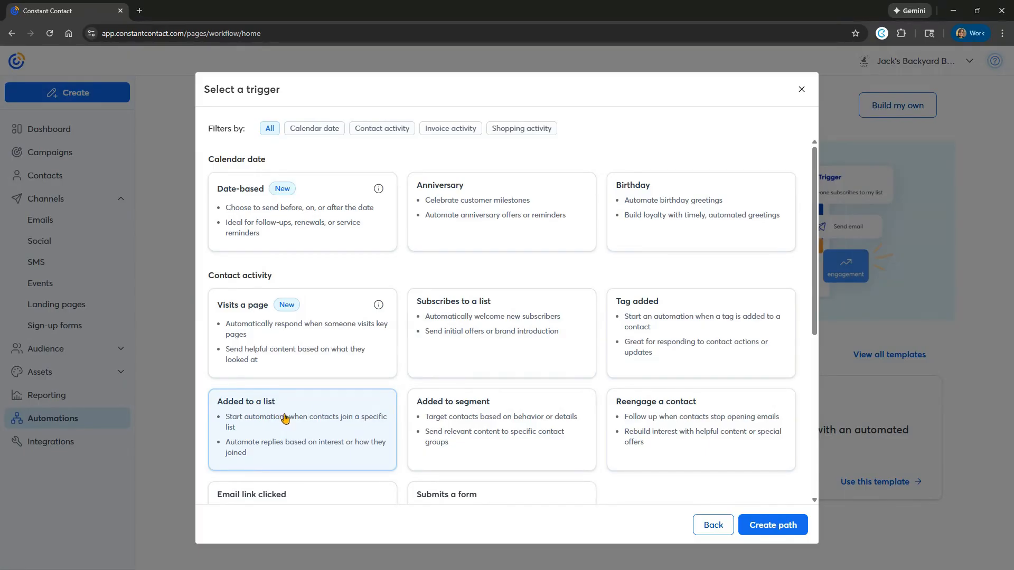
{"action": "left_click", "coordinate": [774, 530]}
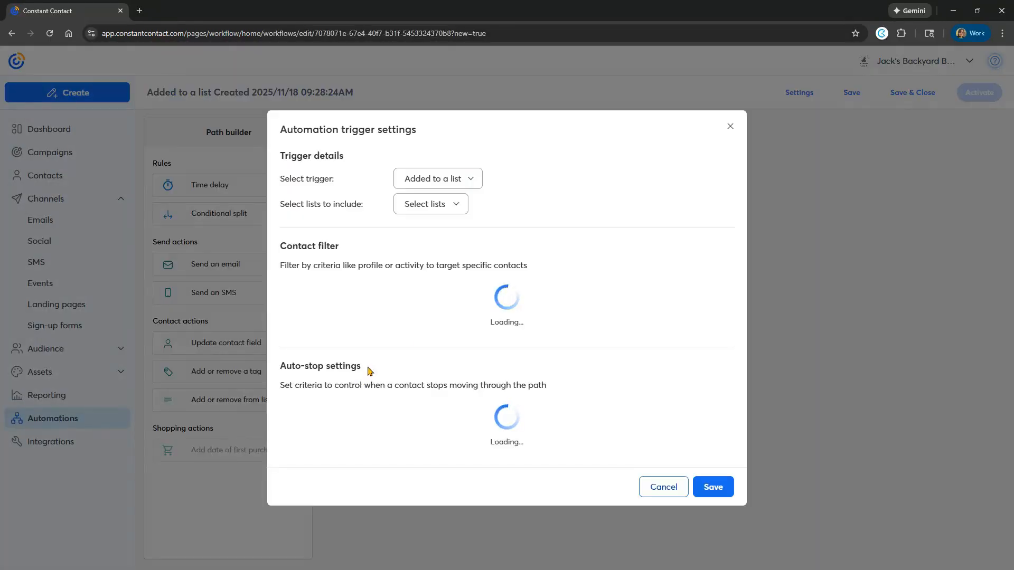
{"action": "left_click_drag", "start_coordinate": [284, 159], "coordinate": [459, 159]}
{"action": "left_click_drag", "start_coordinate": [280, 160], "coordinate": [432, 152]}
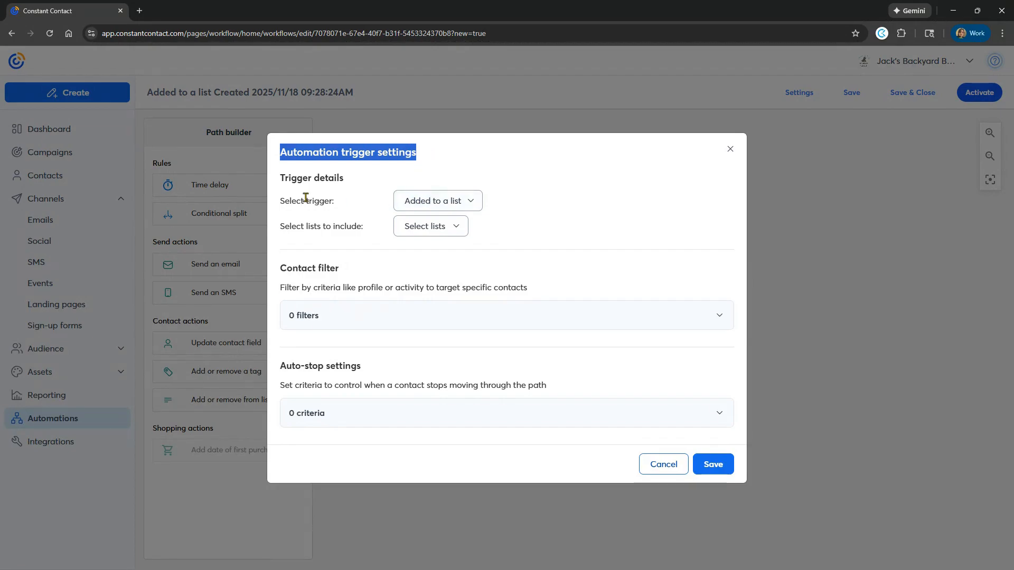
{"action": "left_click_drag", "start_coordinate": [283, 201], "coordinate": [466, 199]}
{"action": "left_click", "coordinate": [270, 201]}
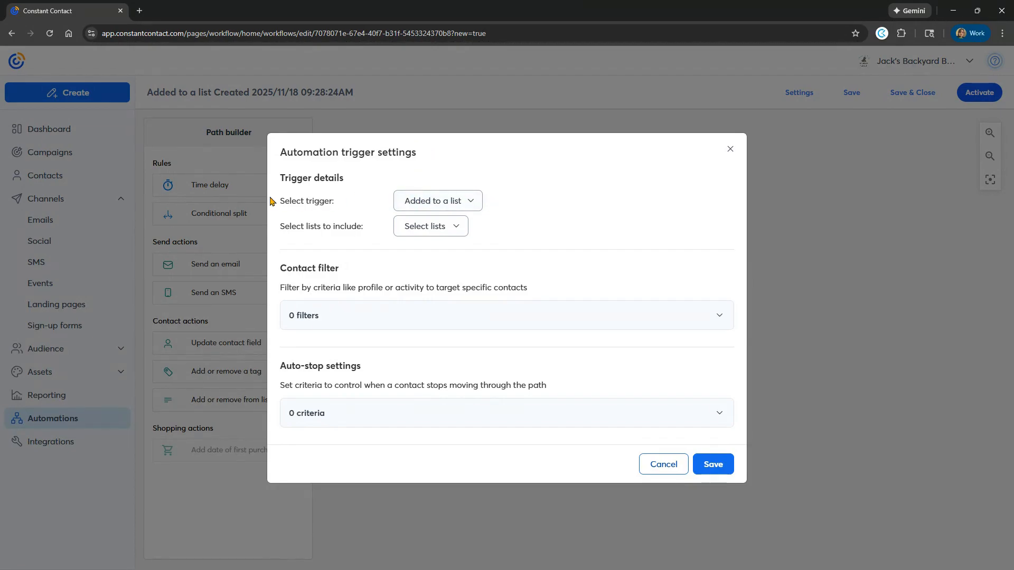
{"action": "left_click_drag", "start_coordinate": [285, 201], "coordinate": [489, 199]}
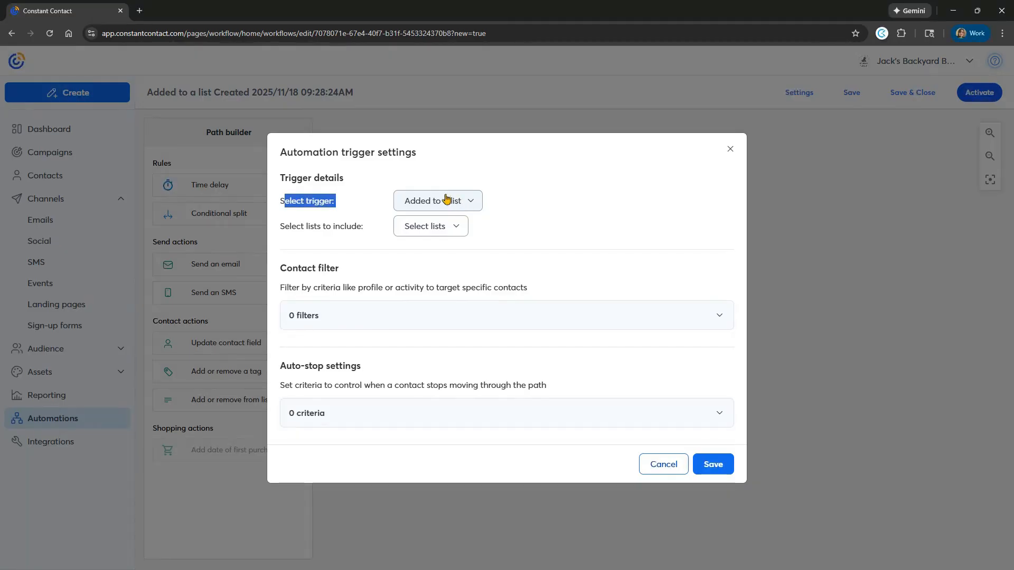
{"action": "left_click", "coordinate": [386, 227]}
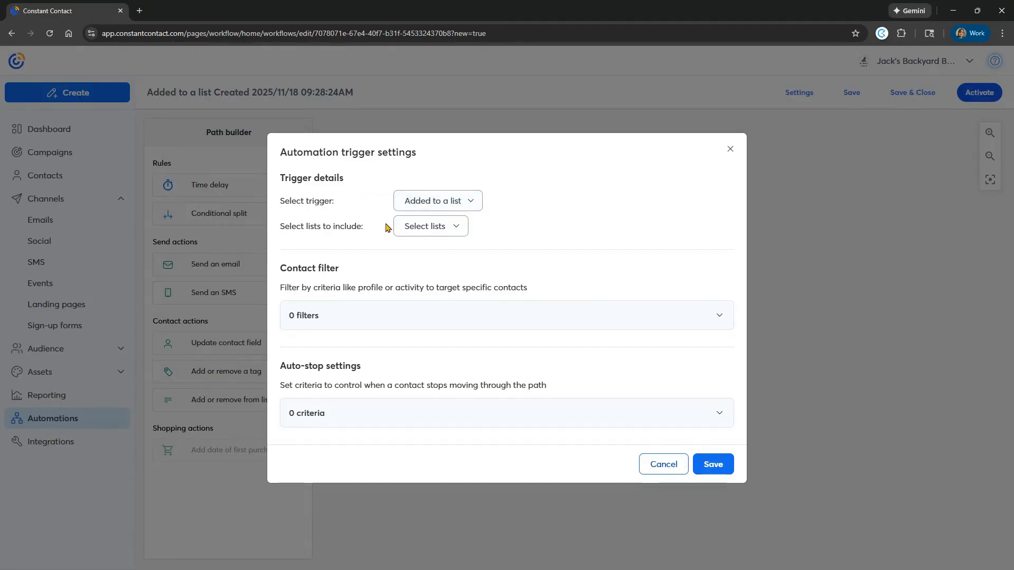
Include the Cycling Club Prospects list in the automation's trigger details
{"action": "left_click", "coordinate": [420, 226]}
{"action": "left_click", "coordinate": [408, 321]}
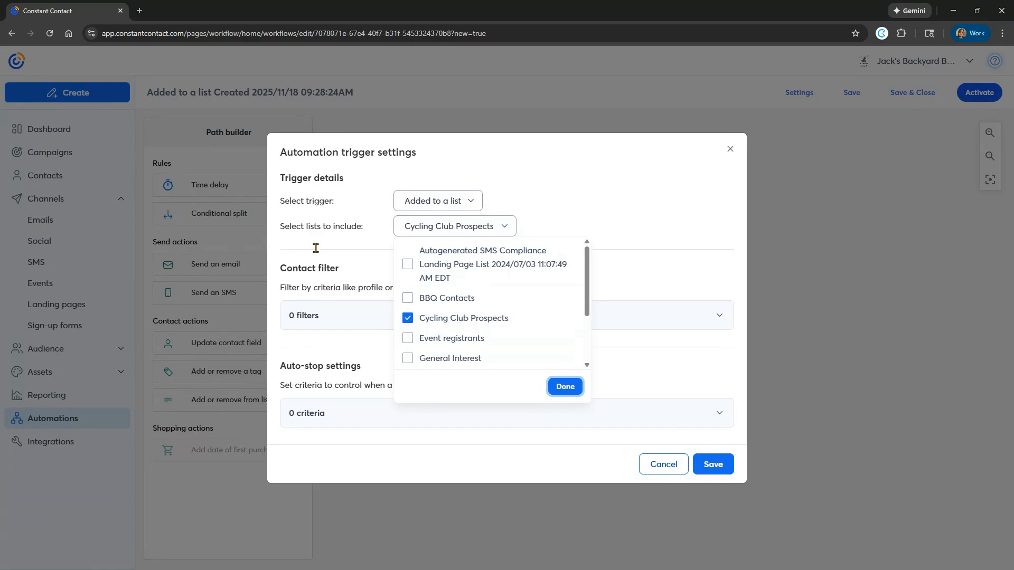
{"action": "left_click", "coordinate": [564, 387]}
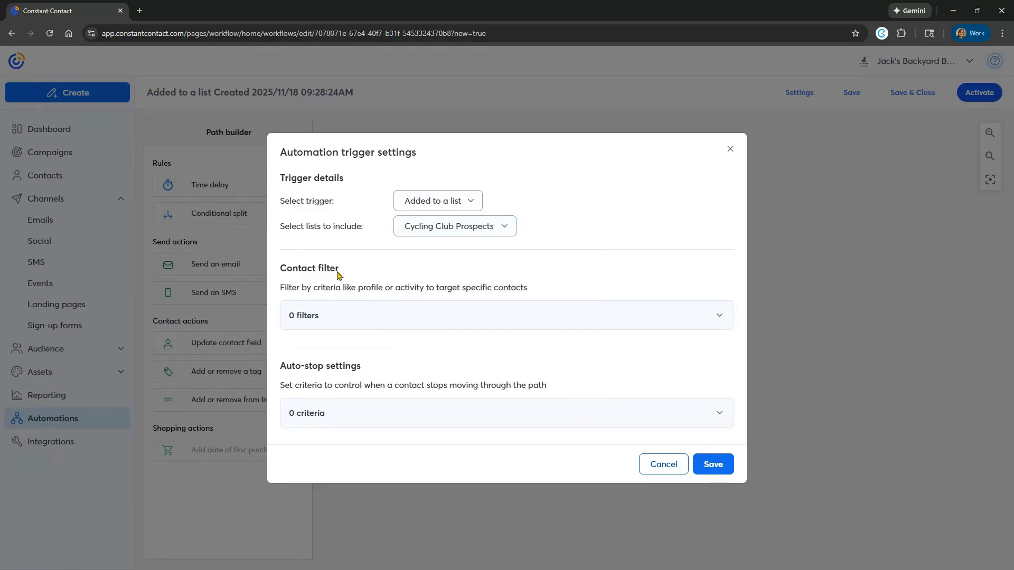
{"action": "left_click_drag", "start_coordinate": [280, 272], "coordinate": [351, 272]}
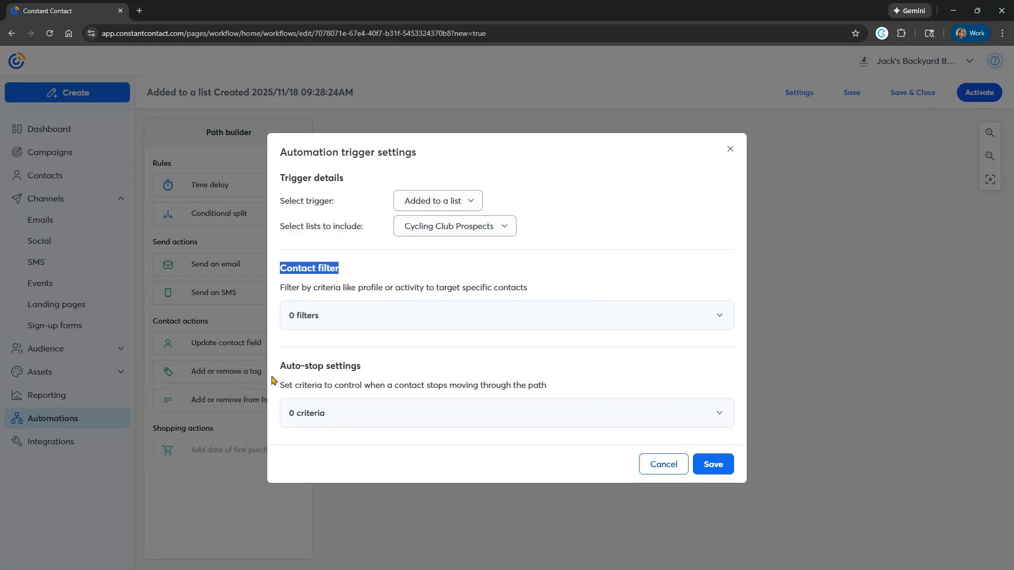
{"action": "left_click_drag", "start_coordinate": [273, 372], "coordinate": [403, 369]}
{"action": "left_click", "coordinate": [405, 369]}
Add a contact filter criterion requiring that List membership is Cycling Club Prospects
{"action": "left_click", "coordinate": [508, 319]}
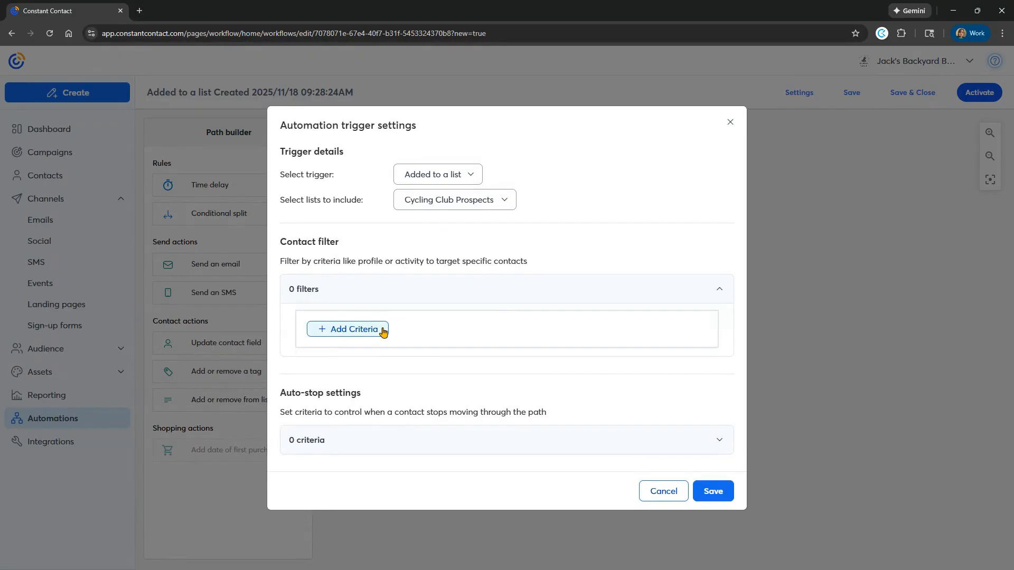
{"action": "left_click", "coordinate": [383, 331]}
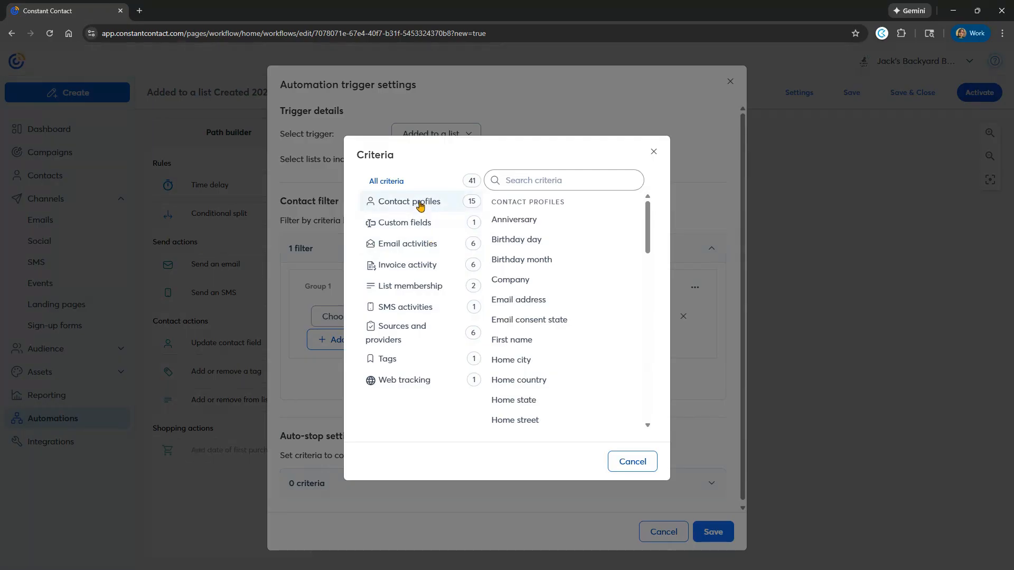
{"action": "left_click", "coordinate": [405, 292]}
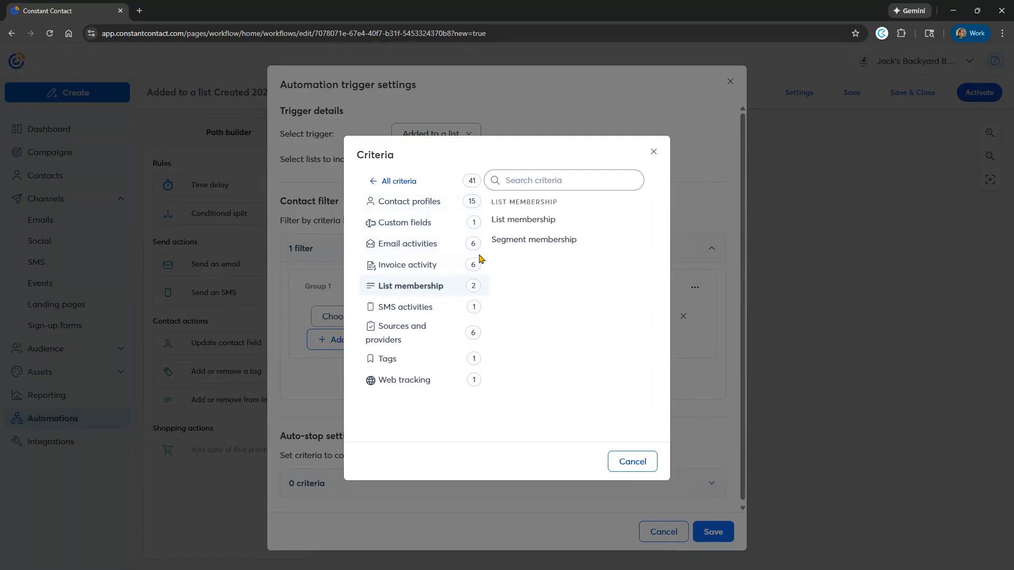
{"action": "left_click", "coordinate": [507, 224]}
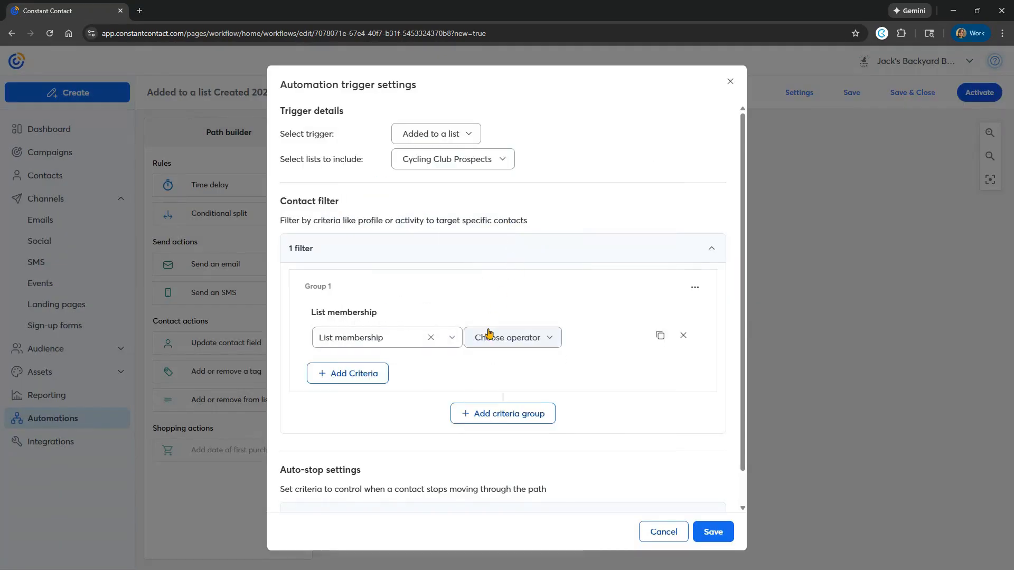
{"action": "left_click", "coordinate": [520, 337]}
{"action": "left_click", "coordinate": [477, 364]}
{"action": "left_click", "coordinate": [568, 347]}
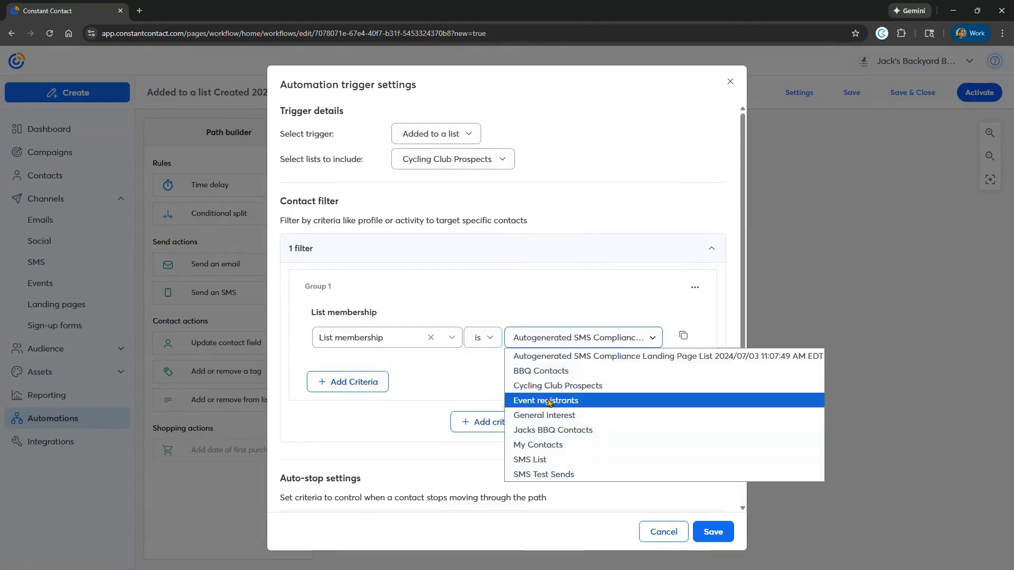
{"action": "left_click", "coordinate": [530, 391]}
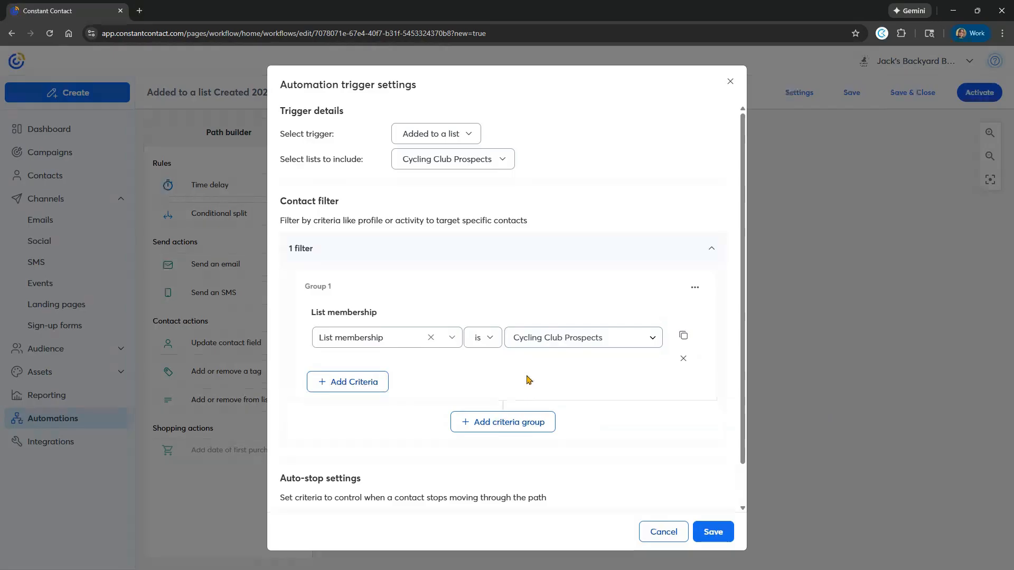
{"action": "left_click_drag", "start_coordinate": [314, 201], "coordinate": [349, 206]}
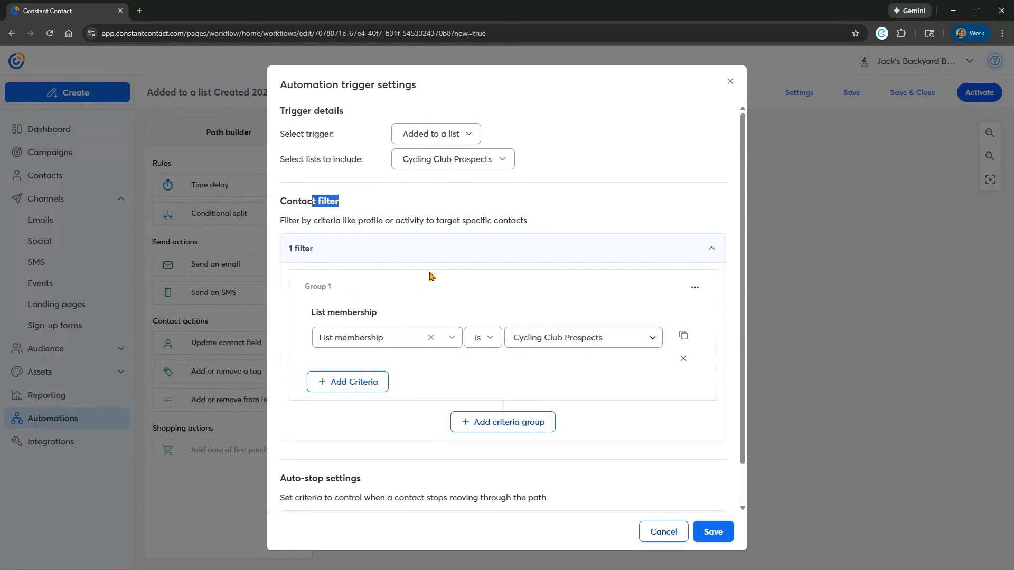
Remove the List membership criterion from the contact filter and collapse the filter section
{"action": "left_click_drag", "start_coordinate": [344, 207], "coordinate": [282, 205]}
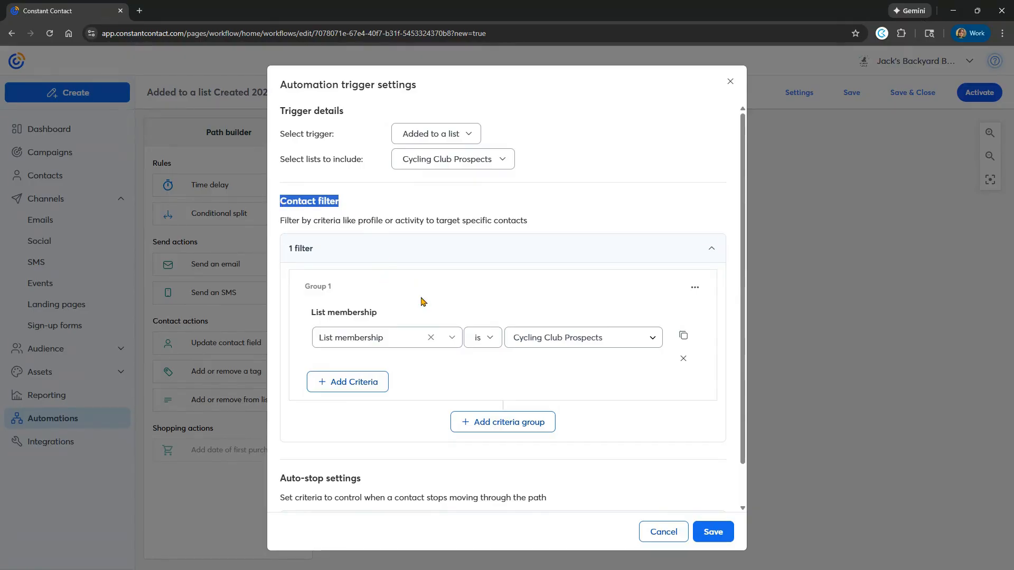
{"action": "left_click", "coordinate": [683, 359]}
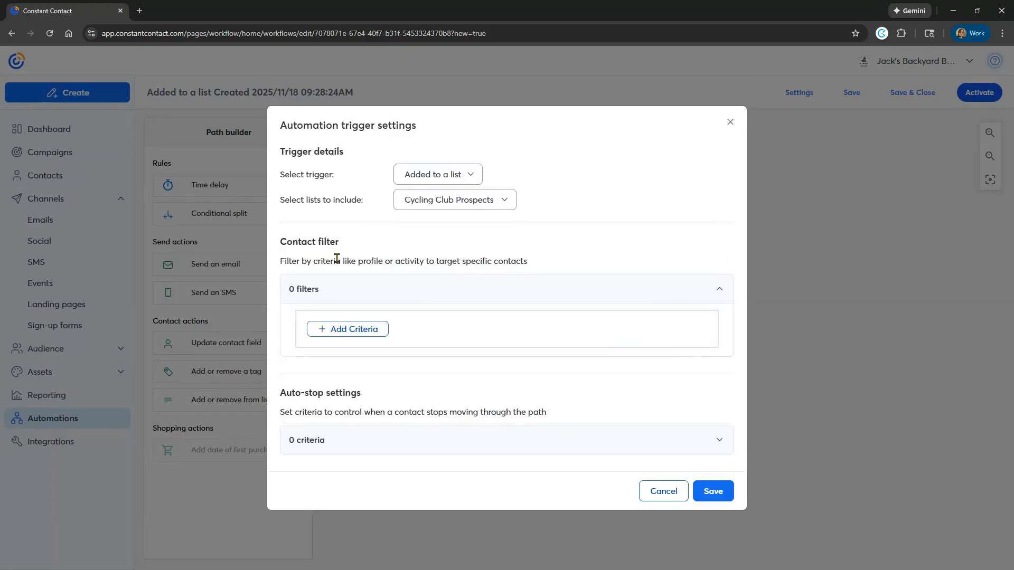
{"action": "left_click", "coordinate": [712, 290]}
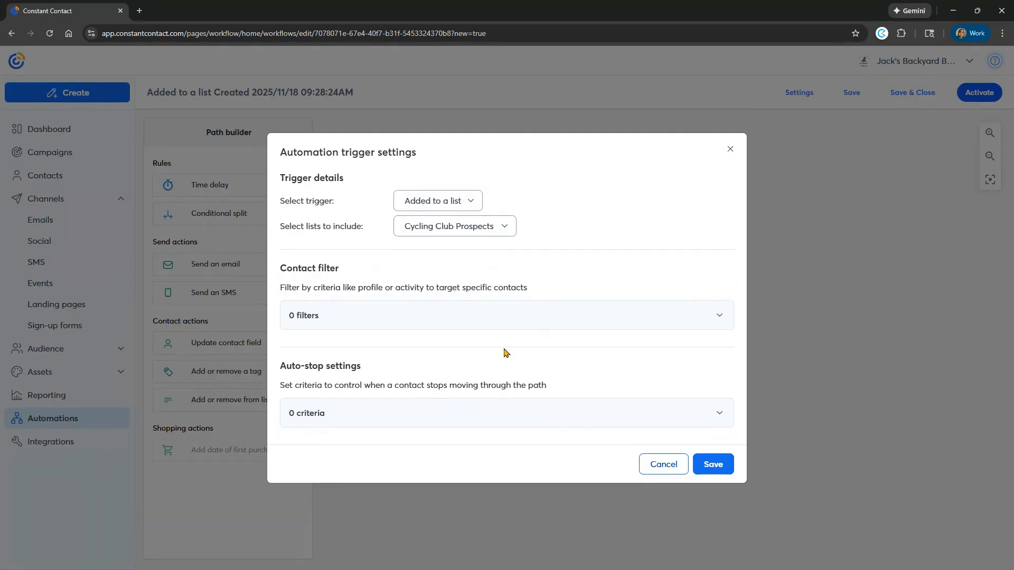
Add an auto-stop criterion requiring that List membership is General Interest
{"action": "left_click_drag", "start_coordinate": [301, 385], "coordinate": [450, 385]}
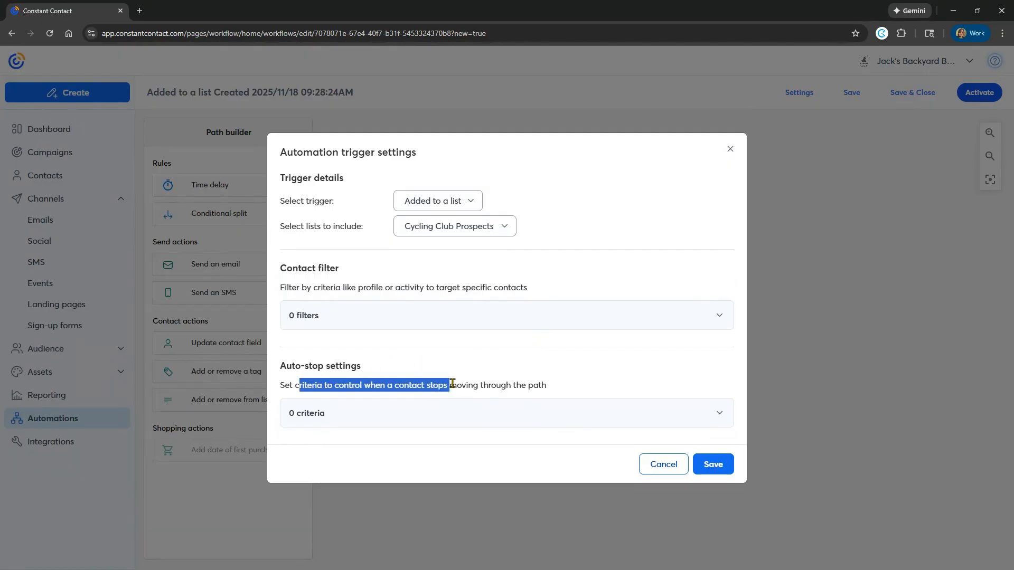
{"action": "left_click", "coordinate": [474, 365]}
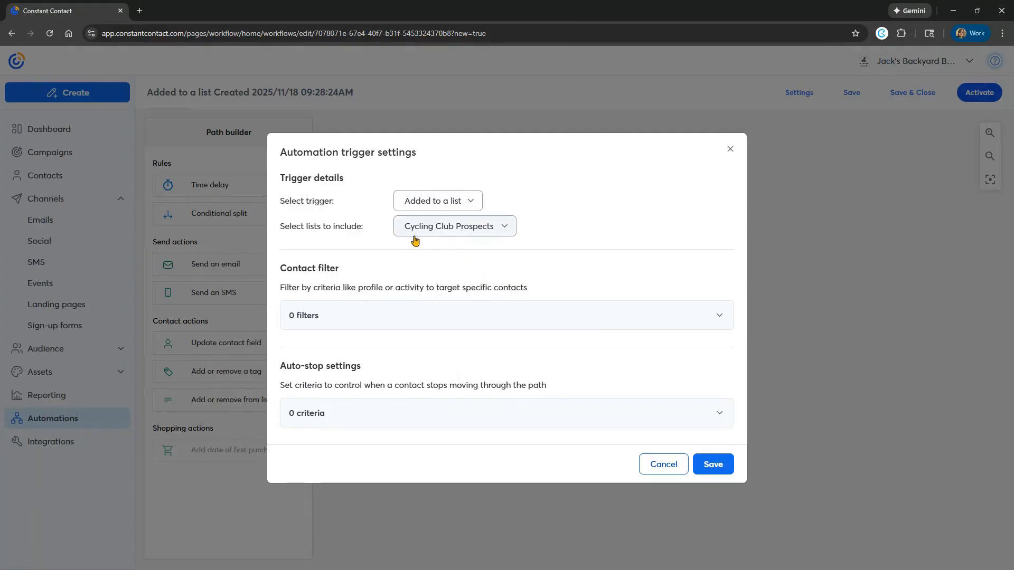
{"action": "left_click", "coordinate": [430, 419]}
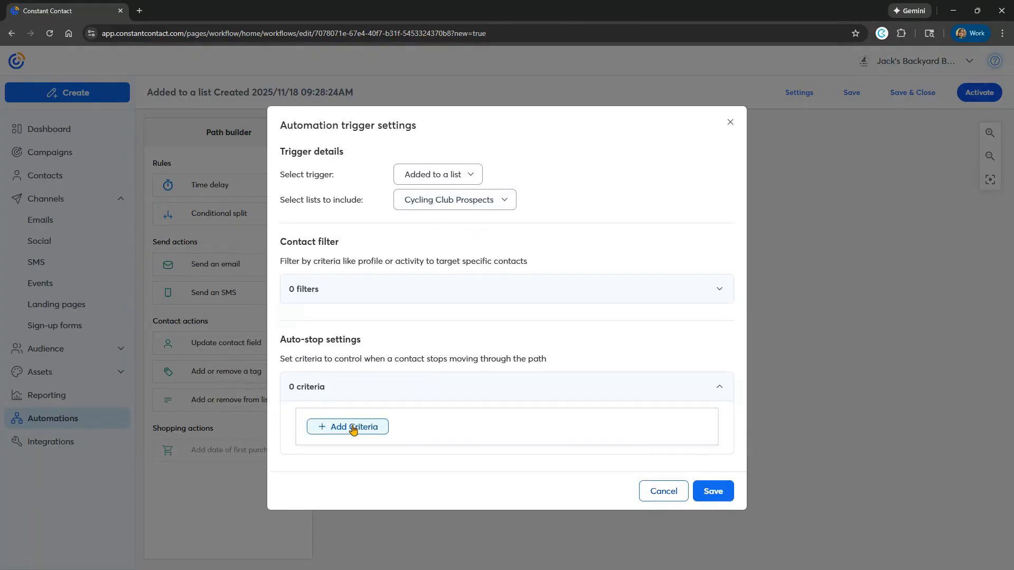
{"action": "left_click", "coordinate": [370, 426]}
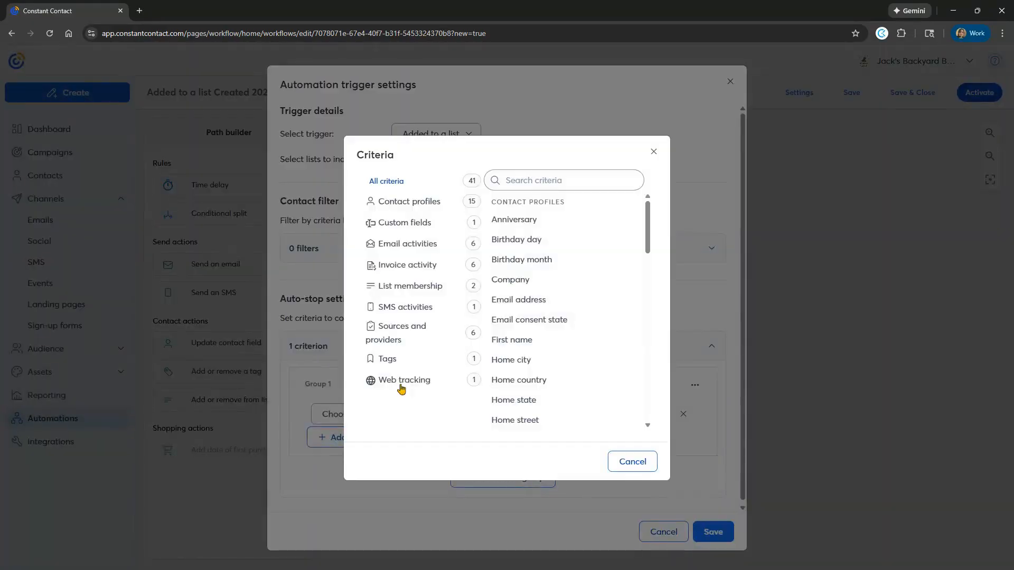
{"action": "left_click", "coordinate": [409, 292]}
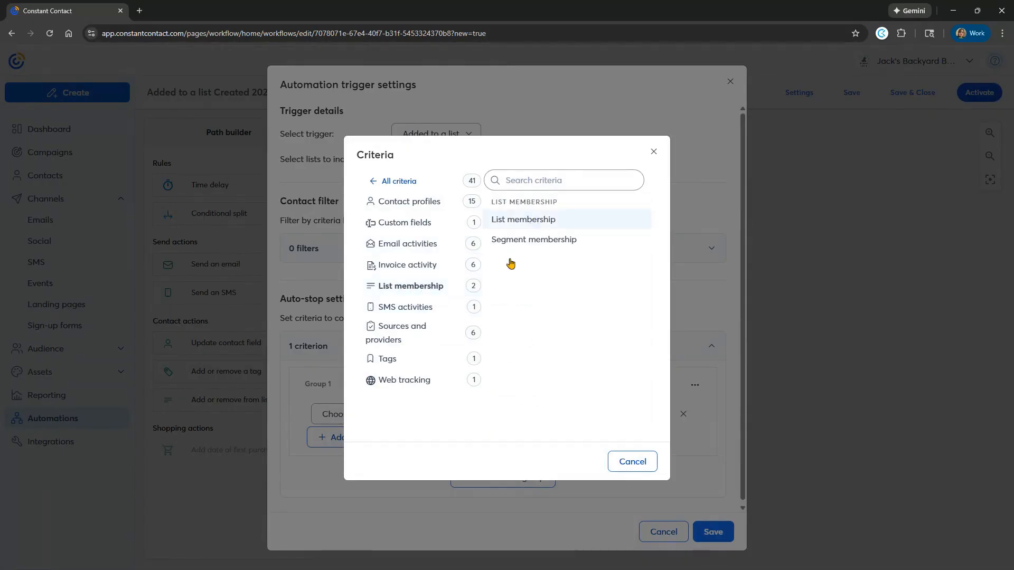
{"action": "left_click", "coordinate": [530, 224]}
{"action": "left_click", "coordinate": [503, 437]}
{"action": "left_click", "coordinate": [477, 459]}
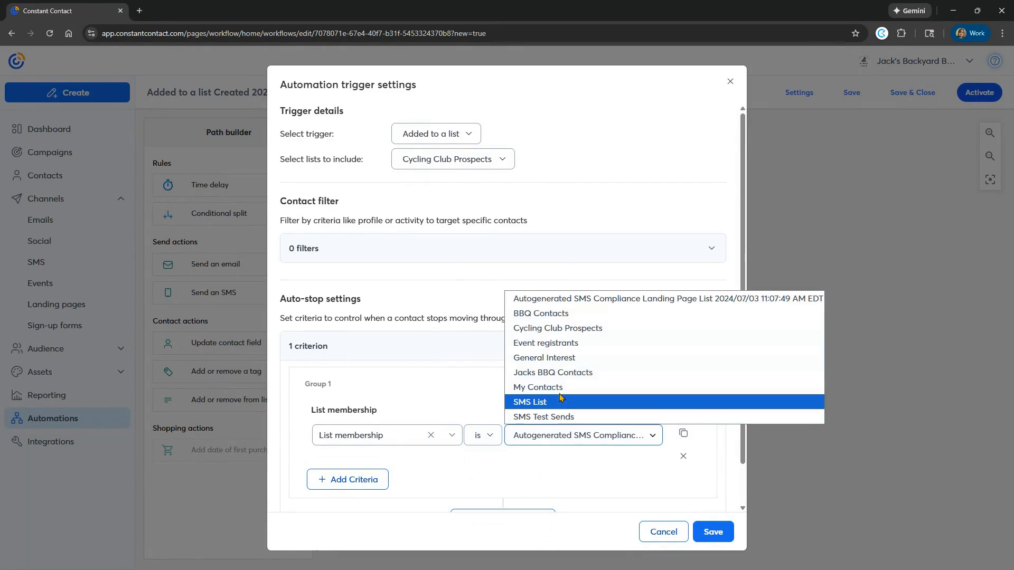
{"action": "left_click", "coordinate": [545, 358]}
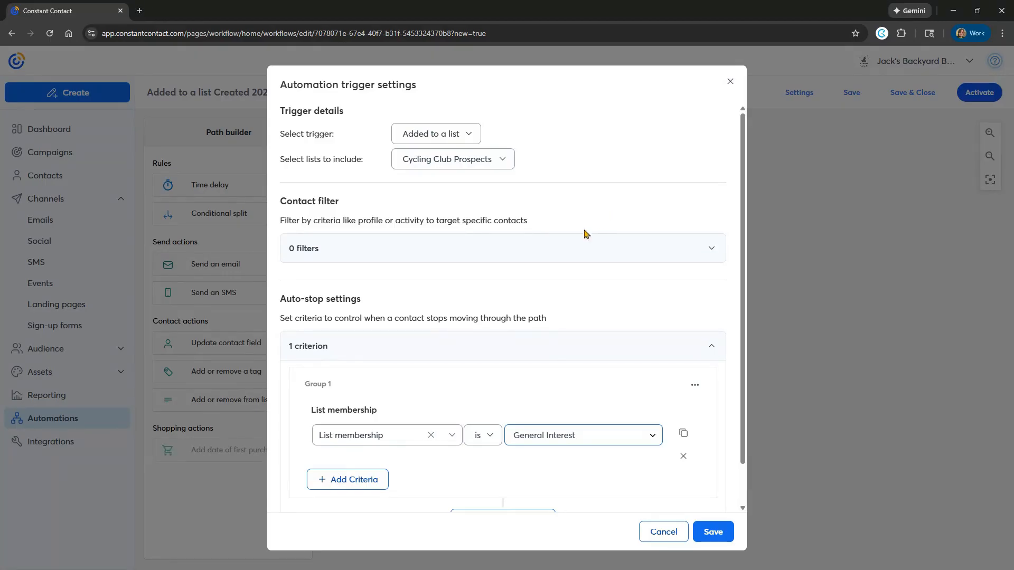
Remove the General Interest criterion from the auto-stop settings and save the automation trigger settings
{"action": "left_click_drag", "start_coordinate": [301, 301], "coordinate": [377, 313]}
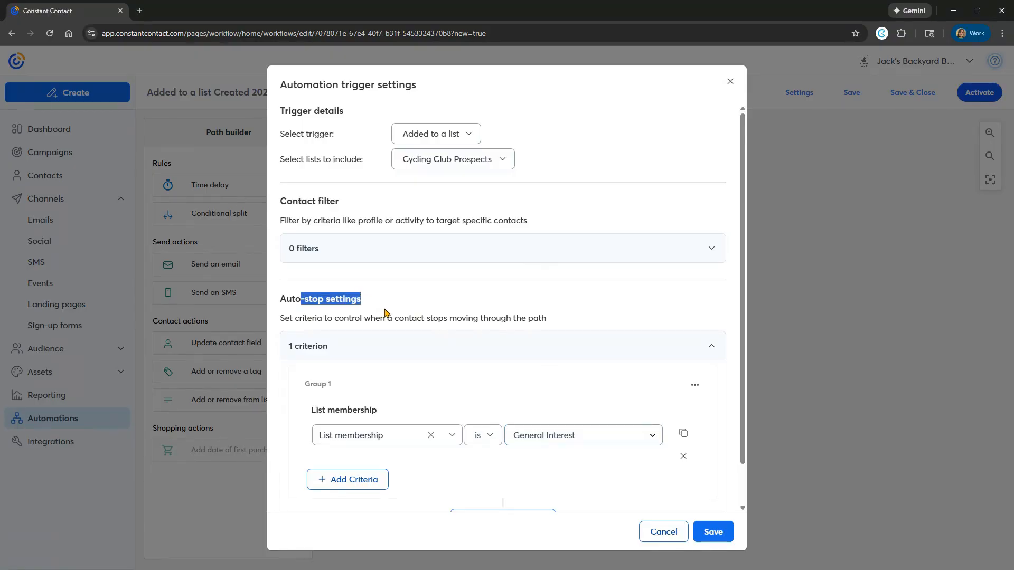
{"action": "left_click", "coordinate": [684, 456]}
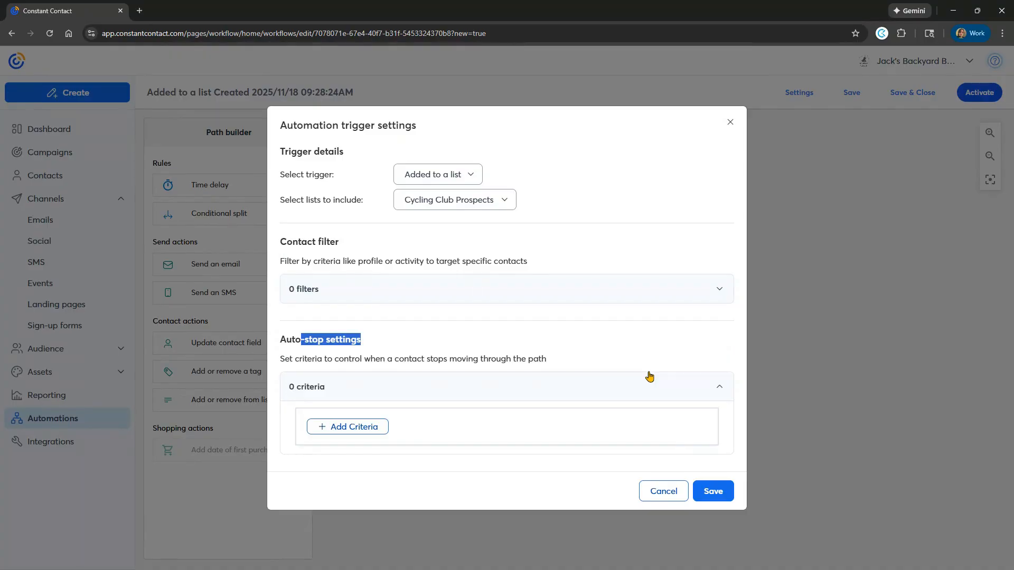
{"action": "left_click_drag", "start_coordinate": [342, 261], "coordinate": [298, 243]}
{"action": "left_click", "coordinate": [298, 243]}
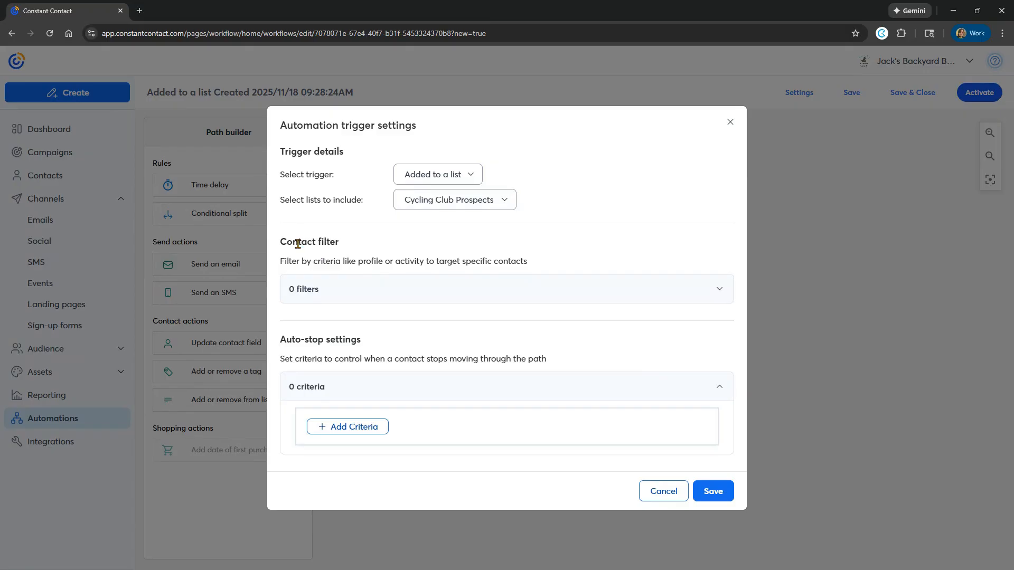
{"action": "left_click_drag", "start_coordinate": [285, 354], "coordinate": [295, 340]}
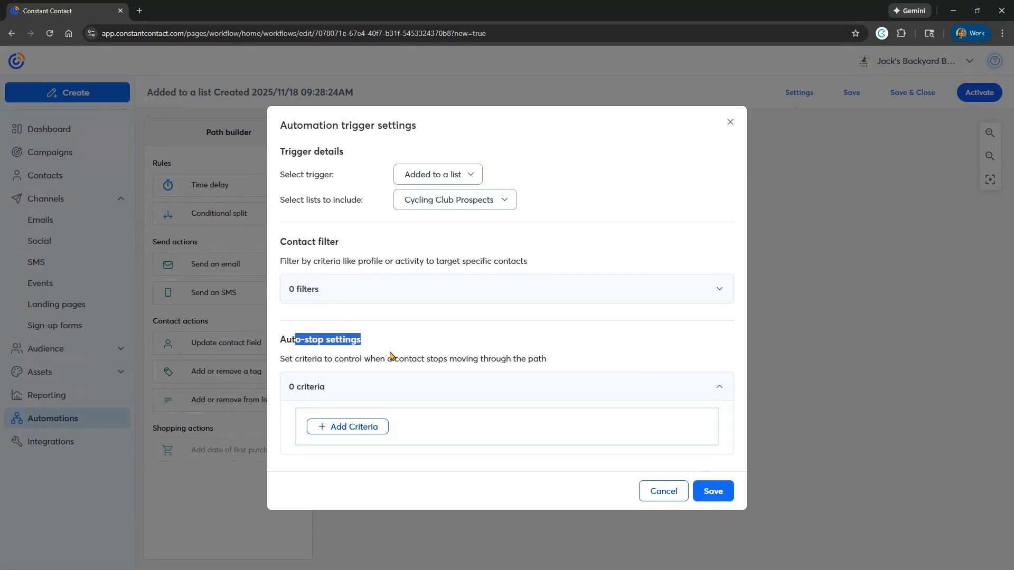
{"action": "left_click", "coordinate": [422, 353]}
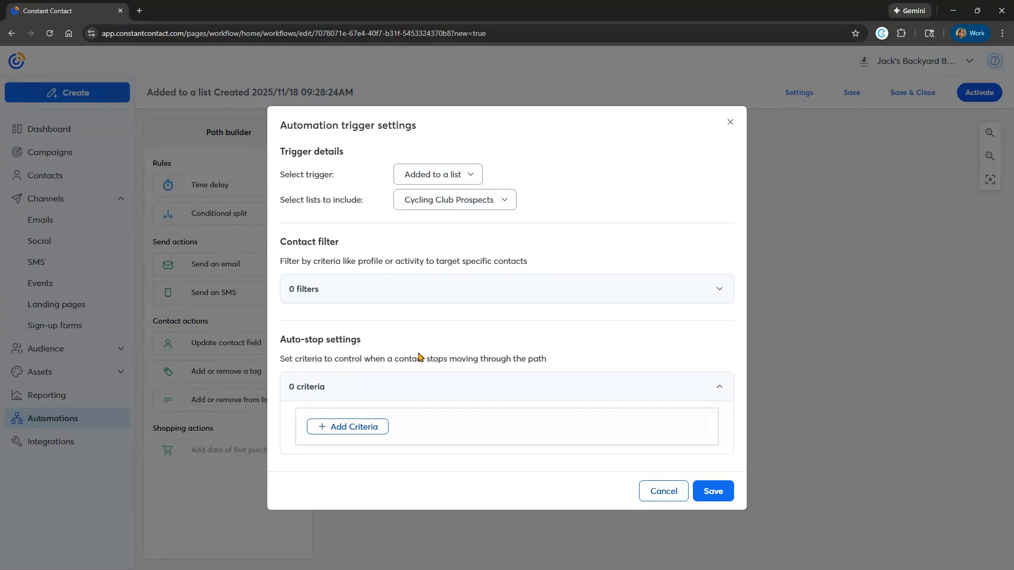
{"action": "left_click", "coordinate": [729, 496]}
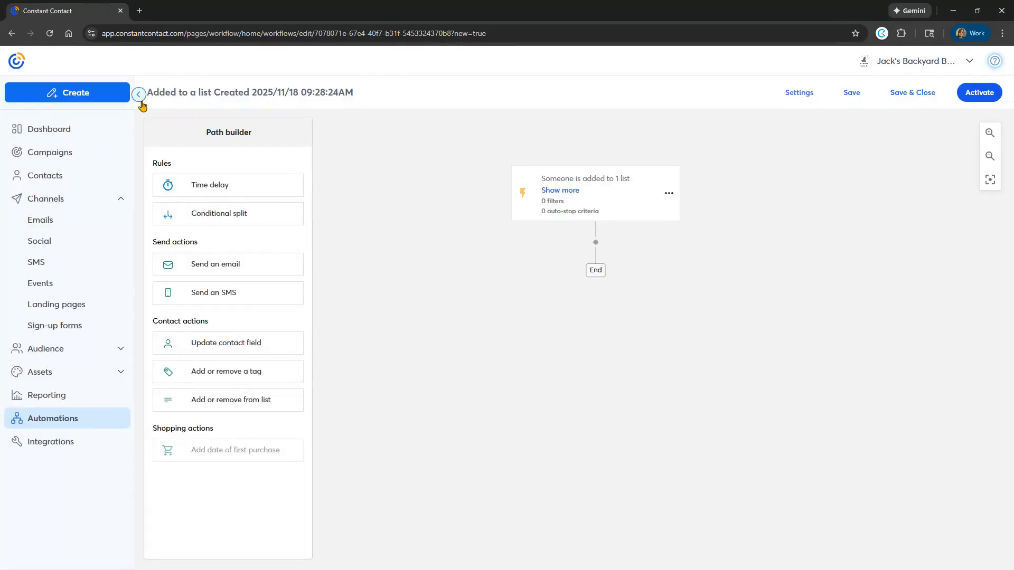
Try to rename the automation as "Southside Action Series 11.18.2025" and save the path
{"action": "left_click", "coordinate": [136, 94]}
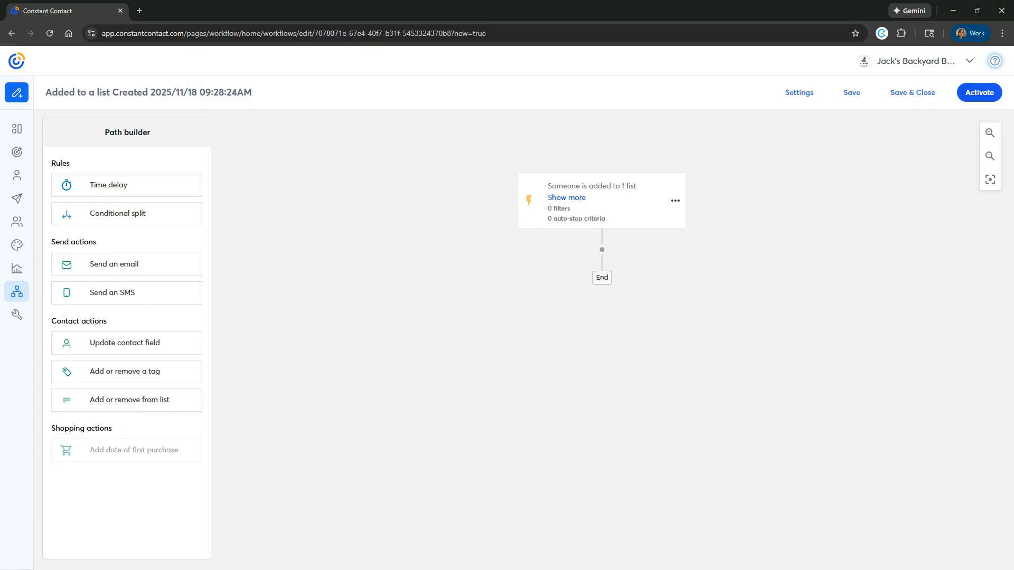
{"action": "left_click", "coordinate": [258, 93]}
{"action": "double_click", "coordinate": [244, 95]}
{"action": "key", "text": "ctrl+a"}
{"action": "type", "text": "So"}
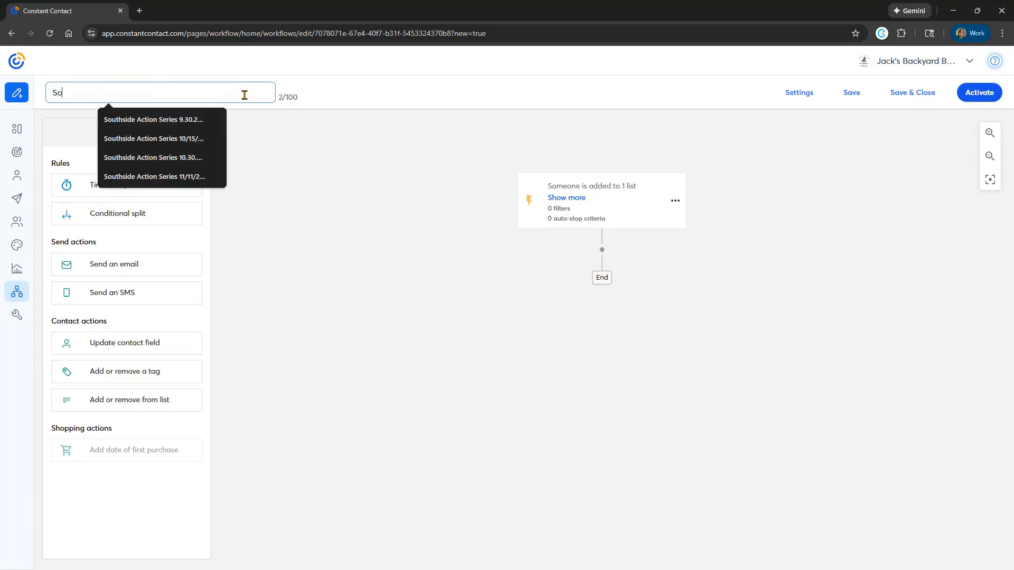
{"action": "type", "text": "uthside Action Series "}
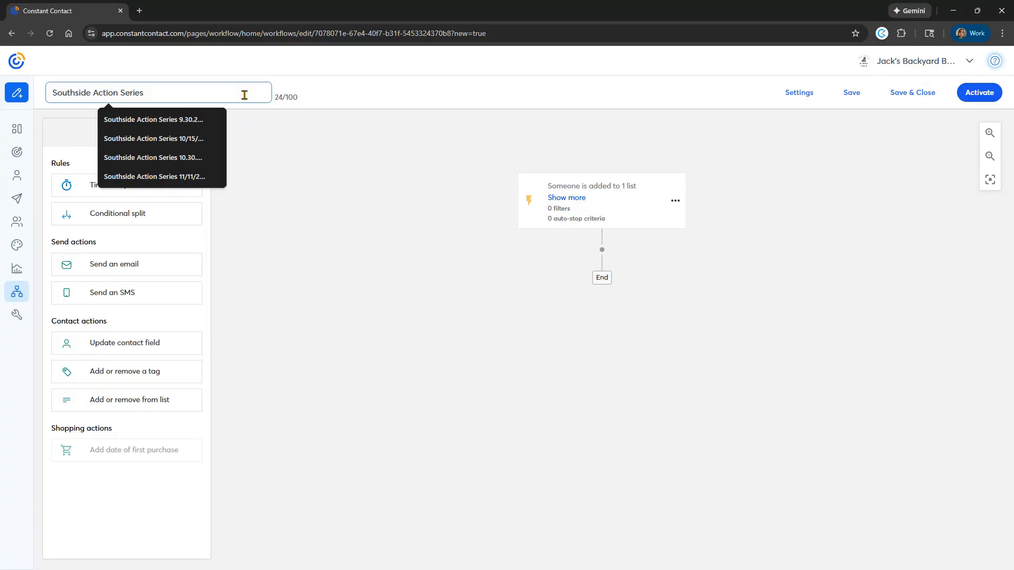
{"action": "type", "text": "11.18.2025"}
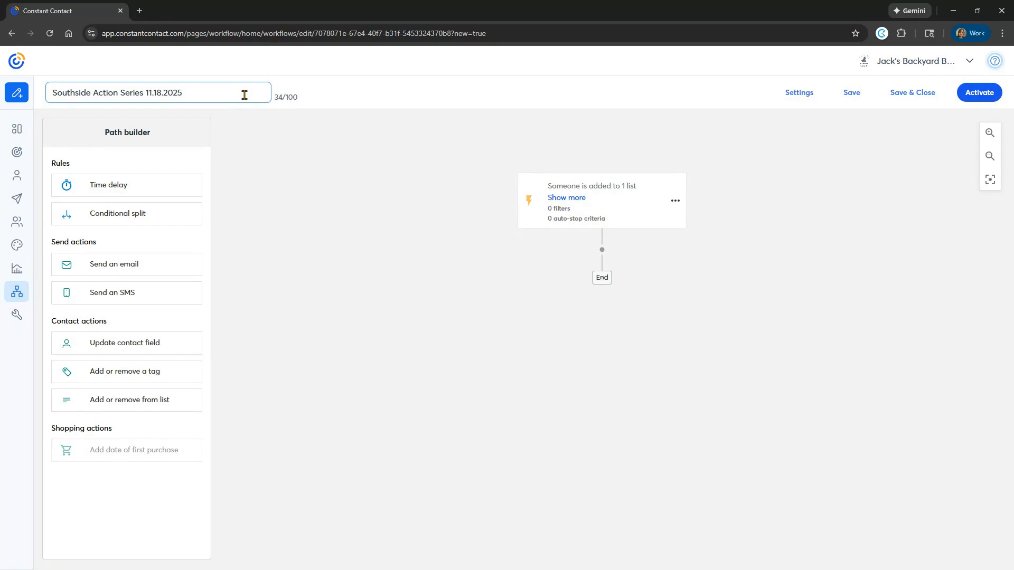
{"action": "left_click", "coordinate": [257, 178]}
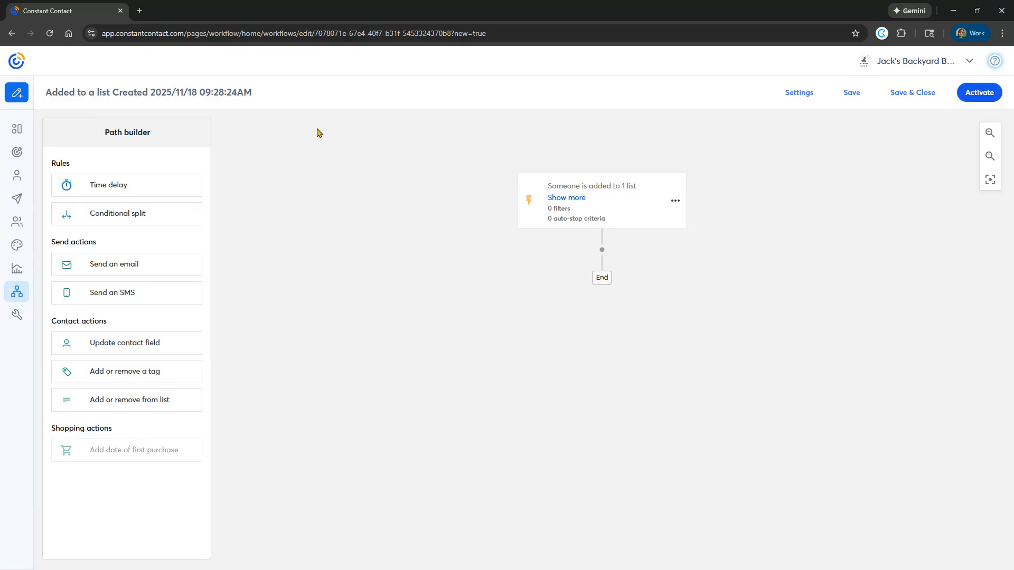
{"action": "left_click", "coordinate": [226, 87]}
{"action": "key", "text": "ctrl+a"}
{"action": "left_click", "coordinate": [853, 95]}
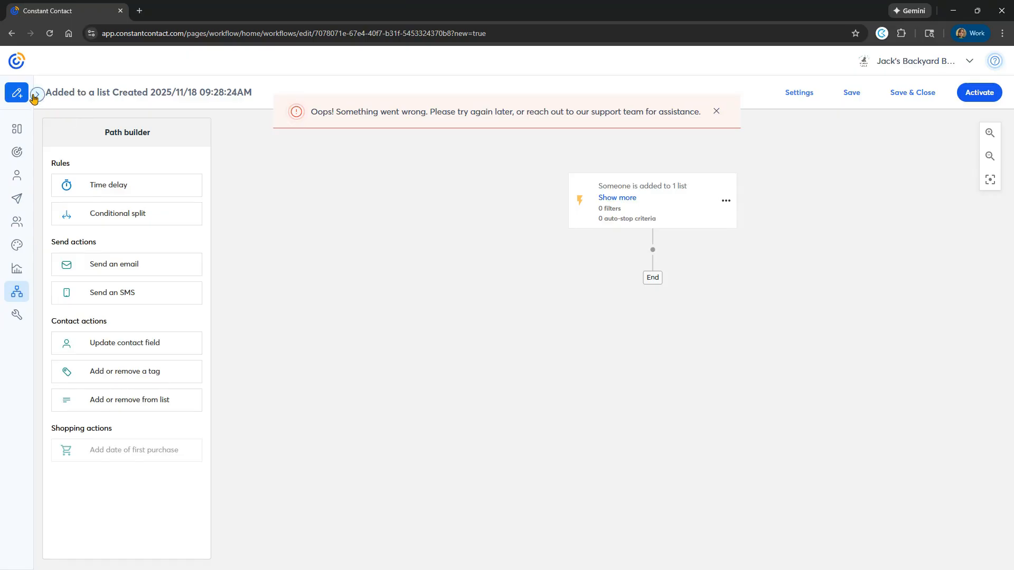
Add a Send an email action to the path between the list trigger and the end
{"action": "left_click", "coordinate": [34, 95]}
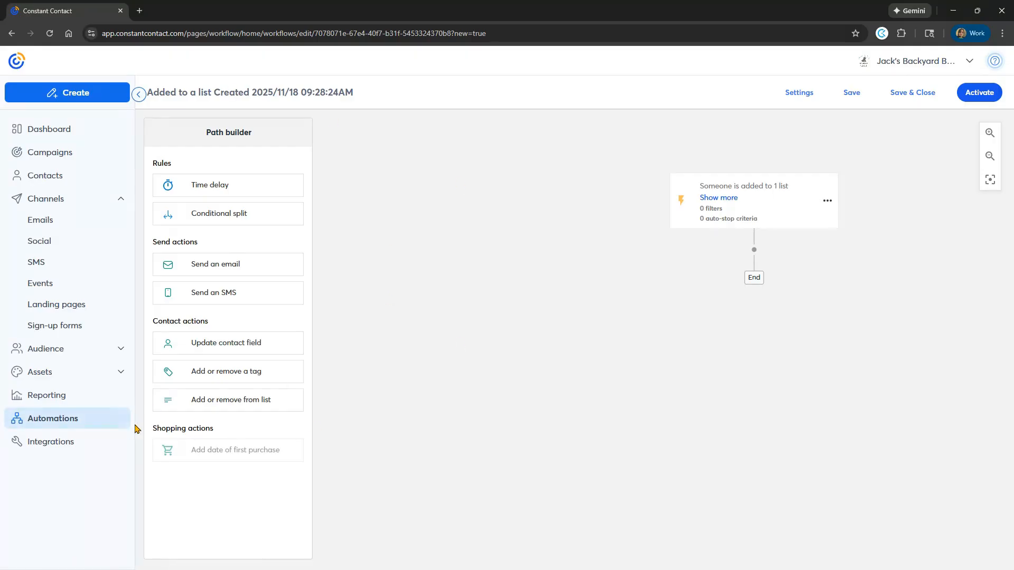
{"action": "left_click", "coordinate": [139, 94]}
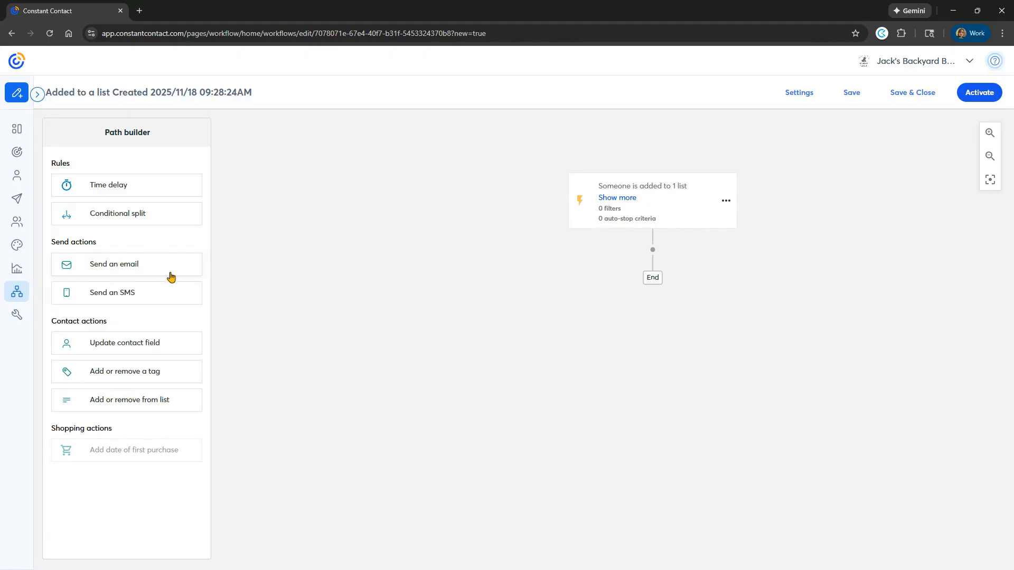
{"action": "left_click_drag", "start_coordinate": [146, 268], "coordinate": [364, 317]}
{"action": "left_click_drag", "start_coordinate": [306, 283], "coordinate": [638, 254]}
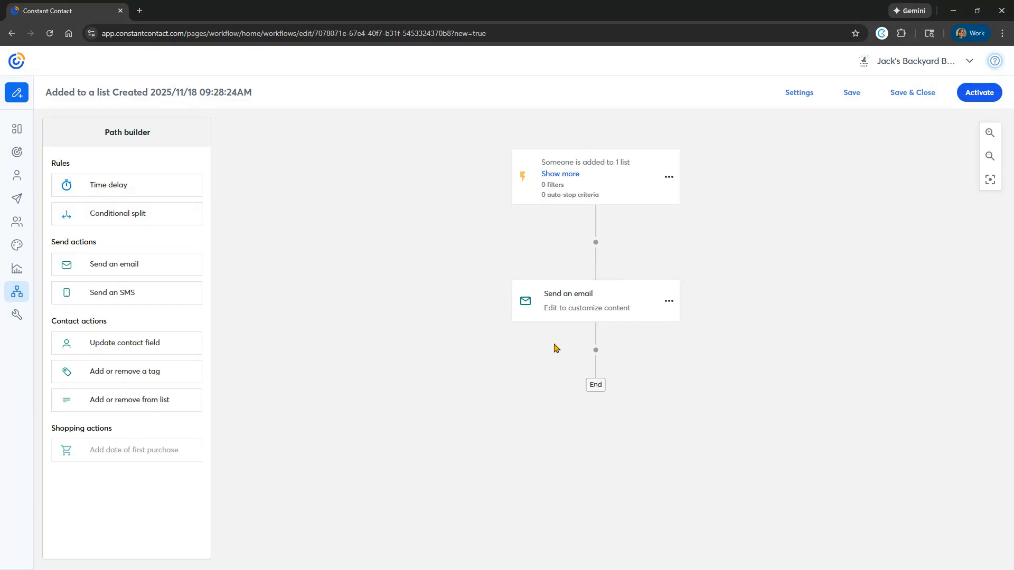
Edit the Send an email action to copy the existing email Automated Email #1
{"action": "left_click", "coordinate": [668, 302]}
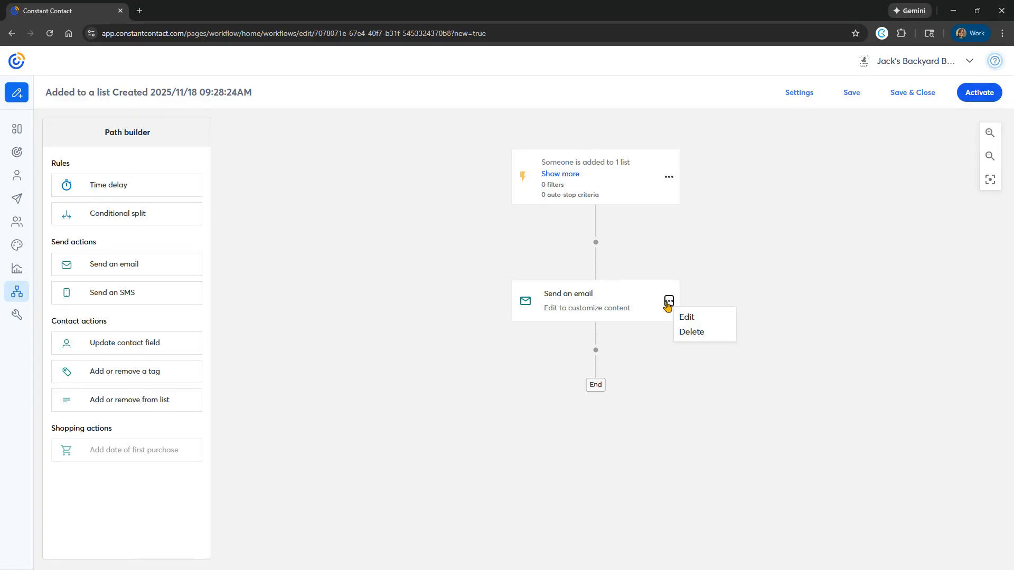
{"action": "left_click", "coordinate": [705, 319]}
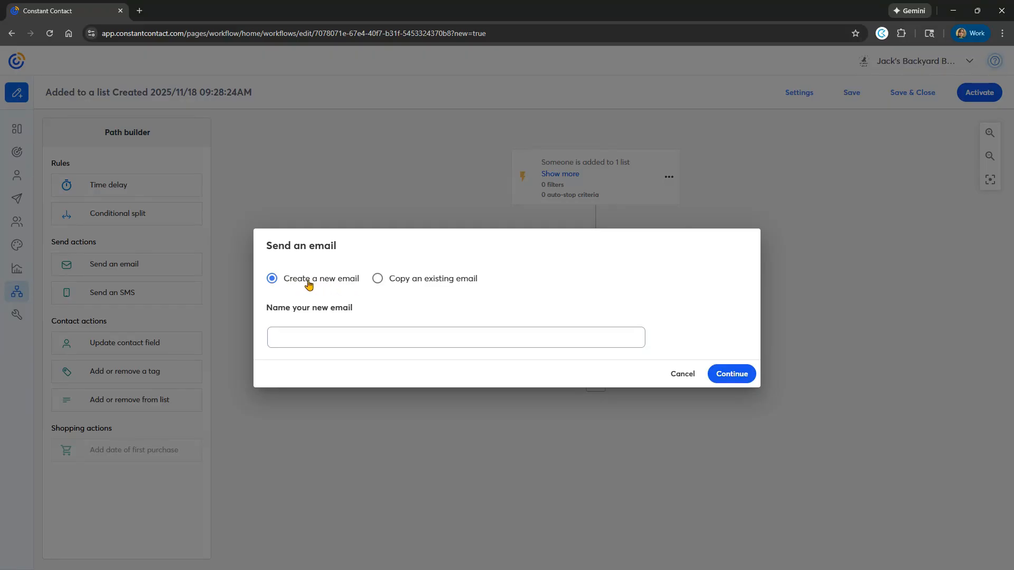
{"action": "left_click", "coordinate": [429, 287]}
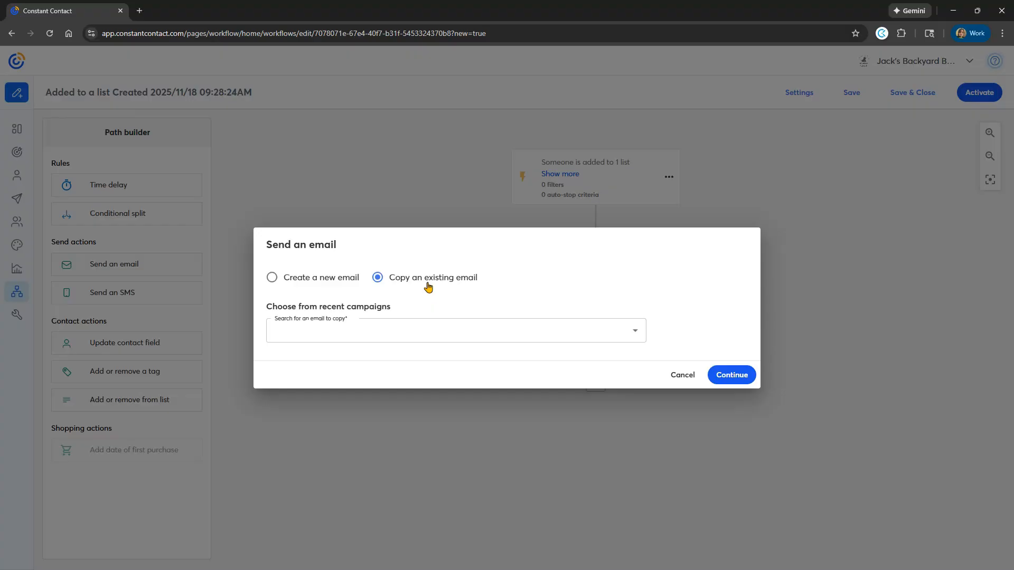
{"action": "left_click", "coordinate": [415, 332]}
{"action": "scroll", "coordinate": [406, 418], "scroll_direction": "down", "scroll_amount": 3}
{"action": "scroll", "coordinate": [407, 425], "scroll_direction": "down", "scroll_amount": 10}
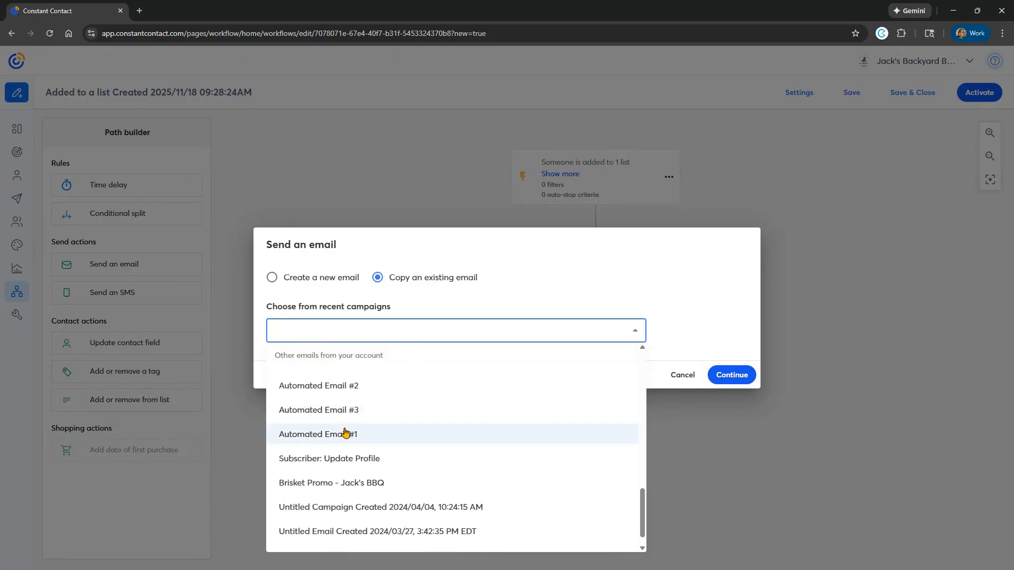
{"action": "left_click", "coordinate": [345, 433]}
Name the email copy "Email #1: Reasons Why 11.18.2025" and continue to the email editor
{"action": "left_click", "coordinate": [350, 373]}
{"action": "key", "text": "ctrl+a"}
{"action": "type", "text": "Email "}
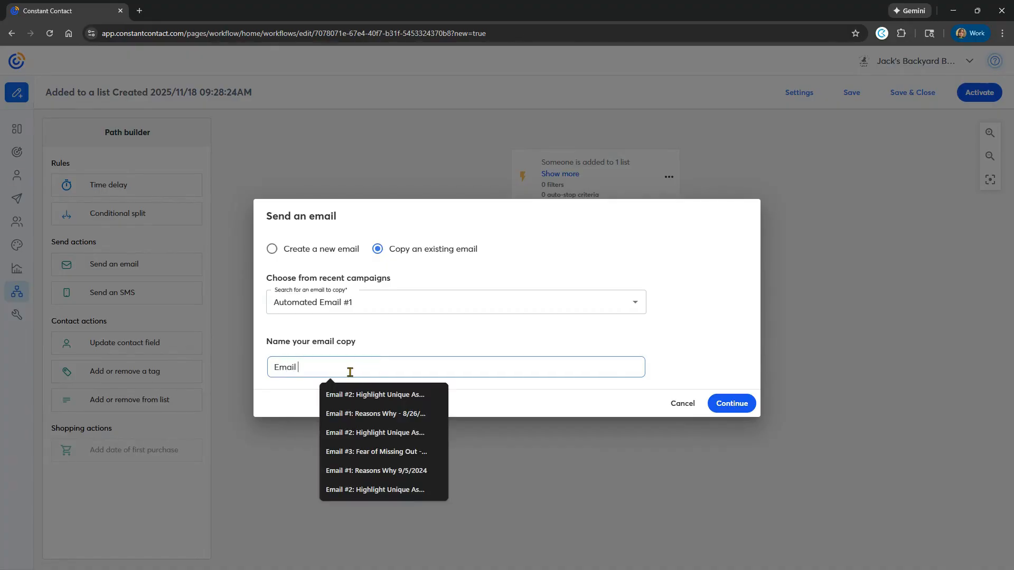
{"action": "type", "text": "#1"}
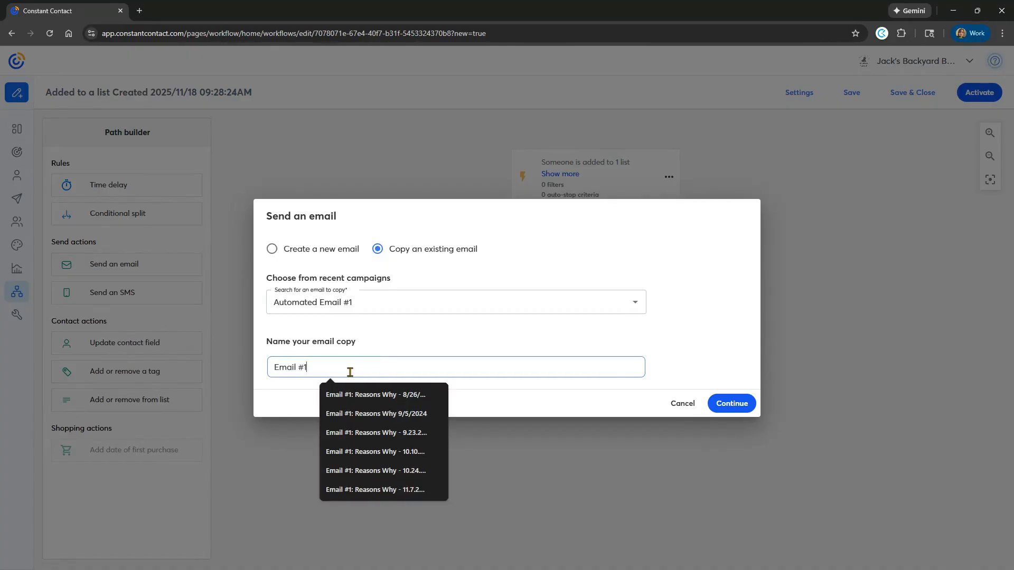
{"action": "type", "text": ": Reasons Why 11.18."}
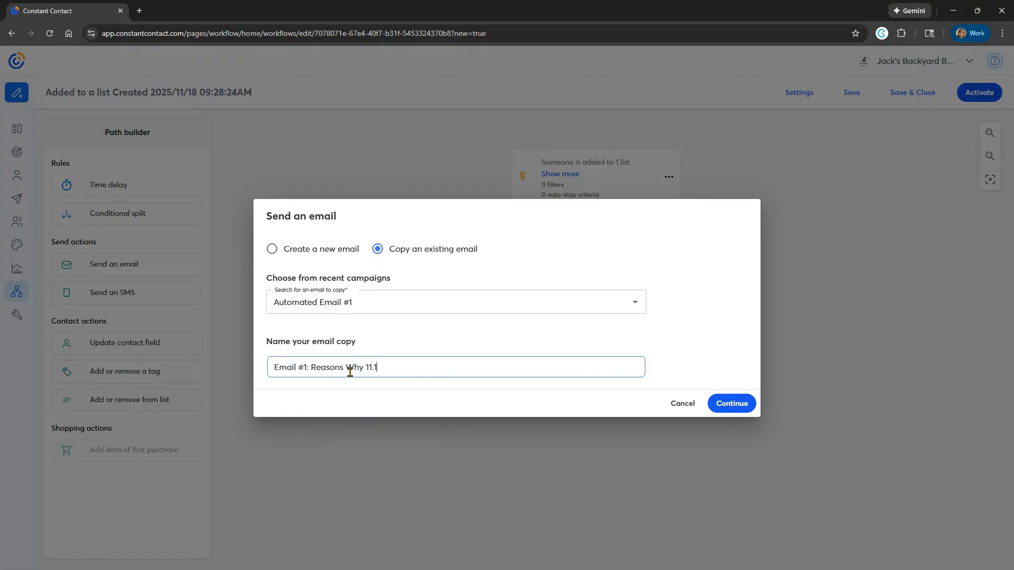
{"action": "type", "text": "2025"}
{"action": "left_click", "coordinate": [722, 412]}
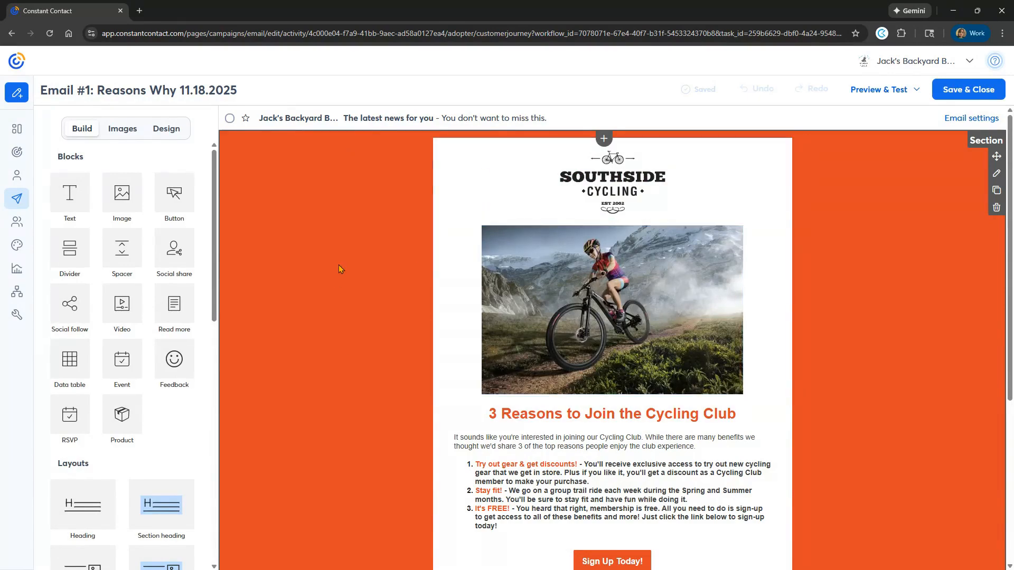
Enlarge the cyclist image above the 3 Reasons heading to fill the width of its block
{"action": "scroll", "coordinate": [349, 263], "scroll_direction": "down", "scroll_amount": 1}
{"action": "left_click", "coordinate": [594, 316]}
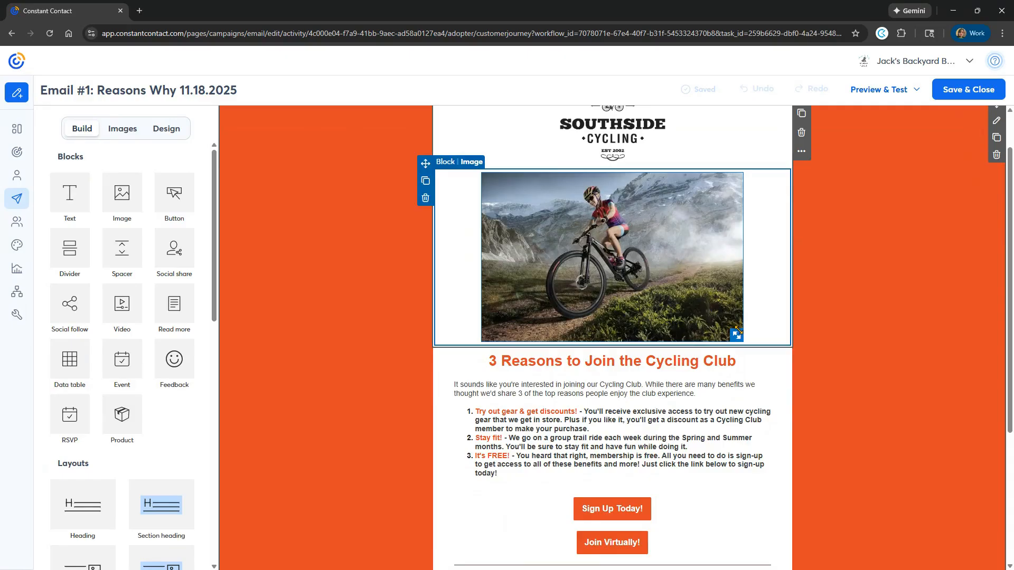
{"action": "left_click_drag", "start_coordinate": [737, 331], "coordinate": [780, 495]}
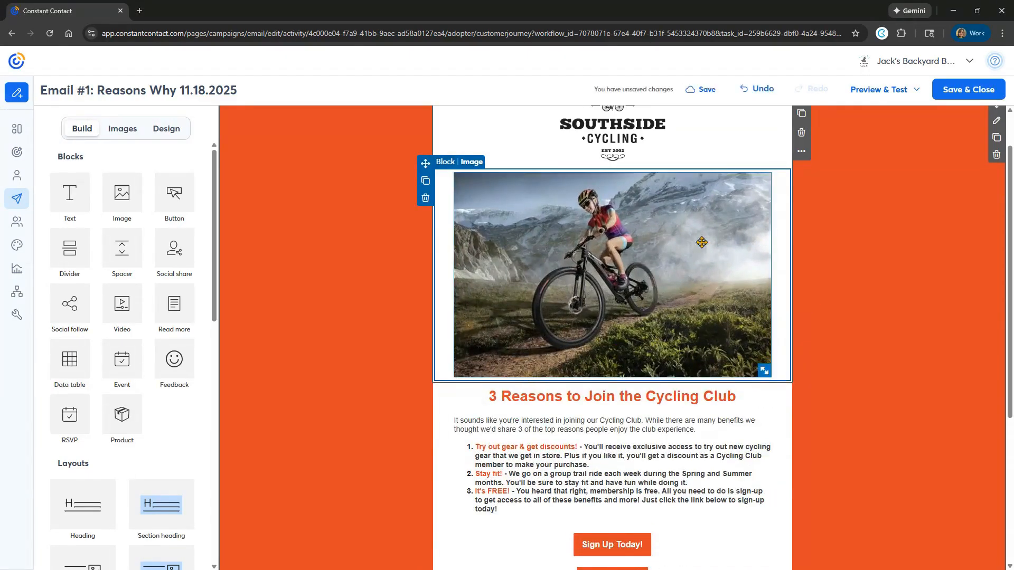
Turn on dynamic content for the Sign Up Today! button row and name the block Colorado
{"action": "scroll", "coordinate": [848, 396], "scroll_direction": "down", "scroll_amount": 2}
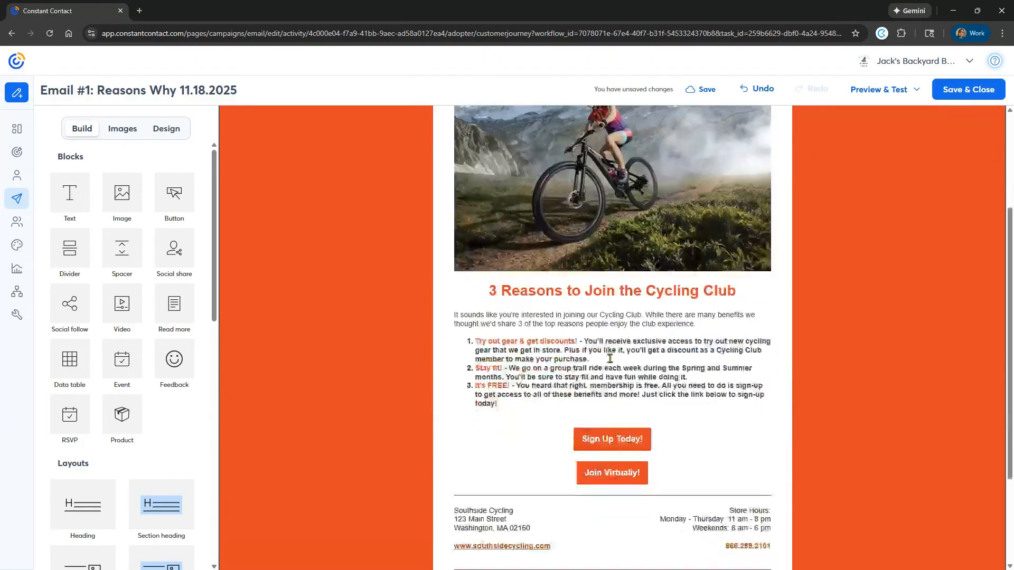
{"action": "left_click", "coordinate": [580, 351]}
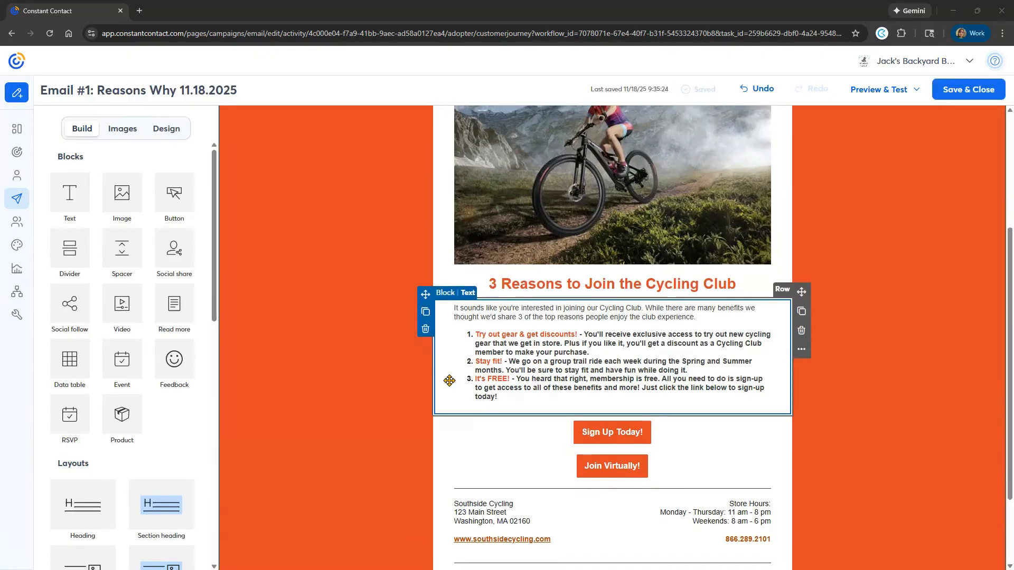
{"action": "scroll", "coordinate": [496, 392], "scroll_direction": "down", "scroll_amount": 1}
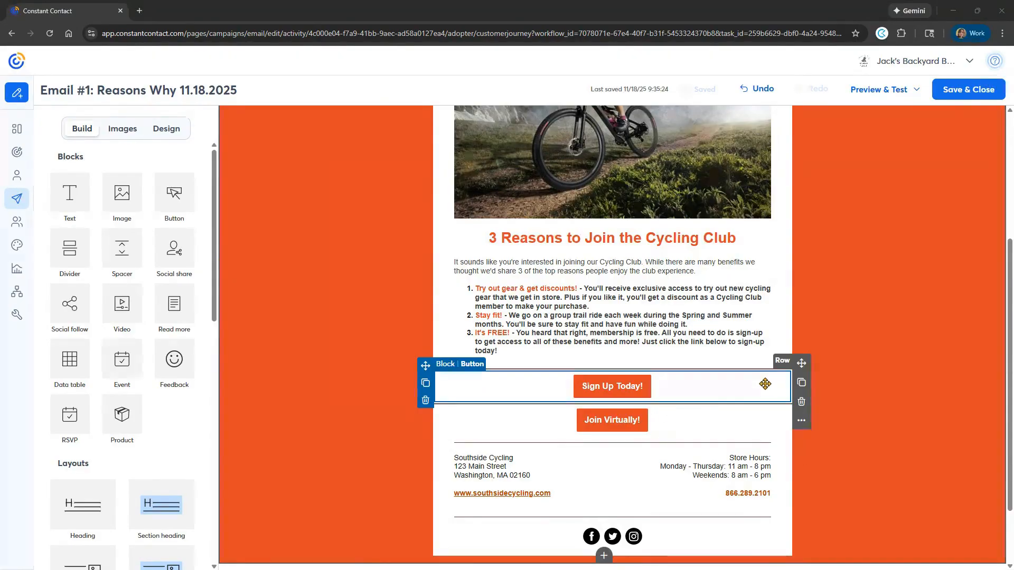
{"action": "left_click", "coordinate": [801, 420]}
{"action": "left_click", "coordinate": [764, 421]}
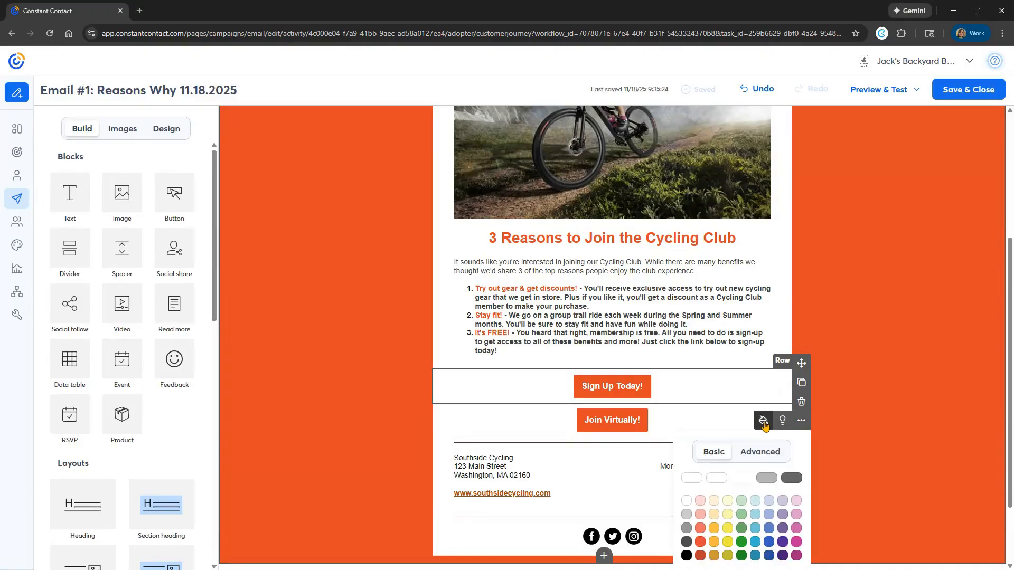
{"action": "left_click", "coordinate": [778, 425]}
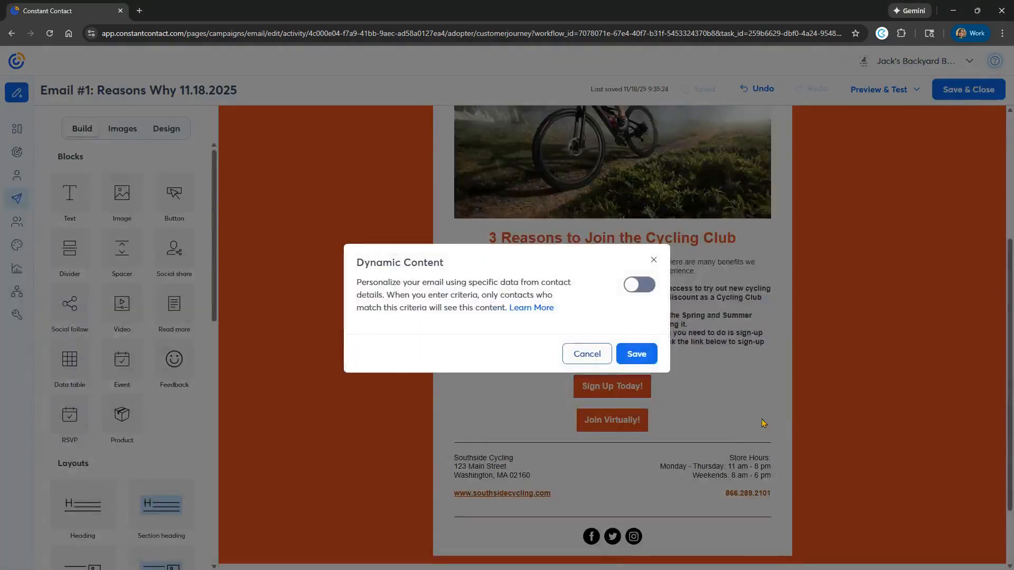
{"action": "left_click", "coordinate": [636, 283]}
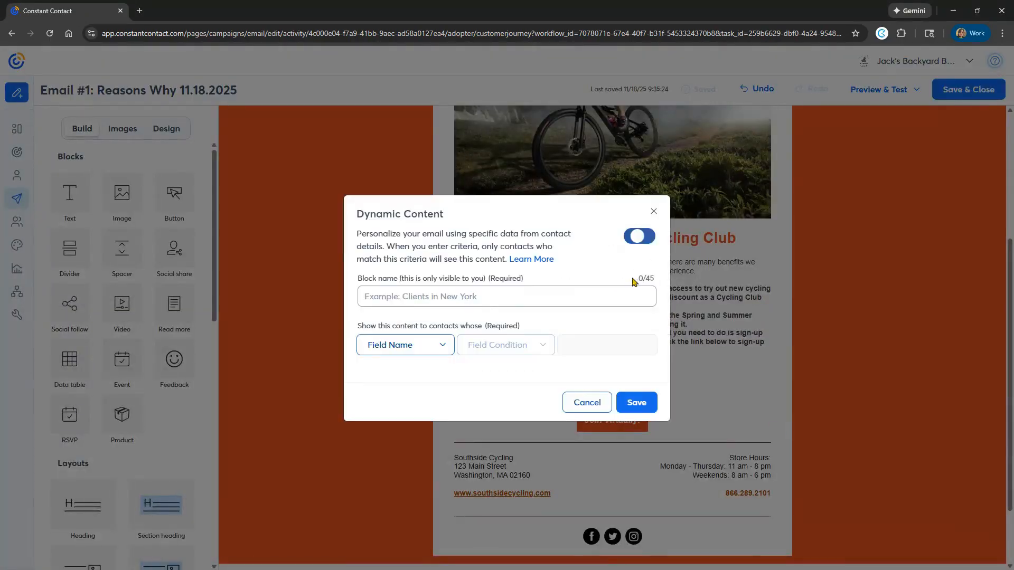
{"action": "left_click", "coordinate": [433, 296]}
{"action": "left_click", "coordinate": [431, 343]}
Show the Colorado block only to contacts whose State Is CO, and save the dynamic content
{"action": "left_click", "coordinate": [430, 349]}
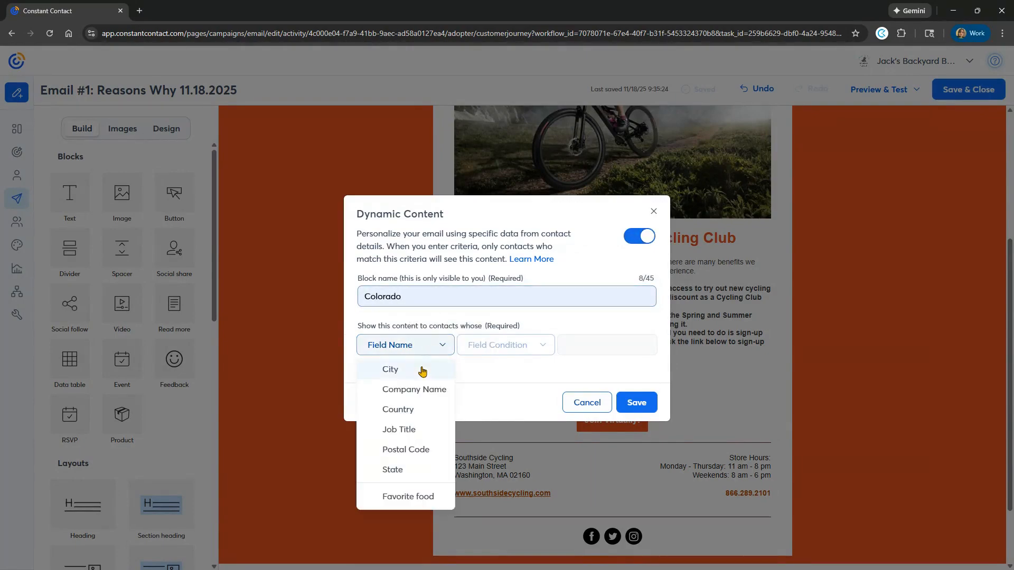
{"action": "left_click", "coordinate": [408, 471]}
{"action": "left_click", "coordinate": [496, 357]}
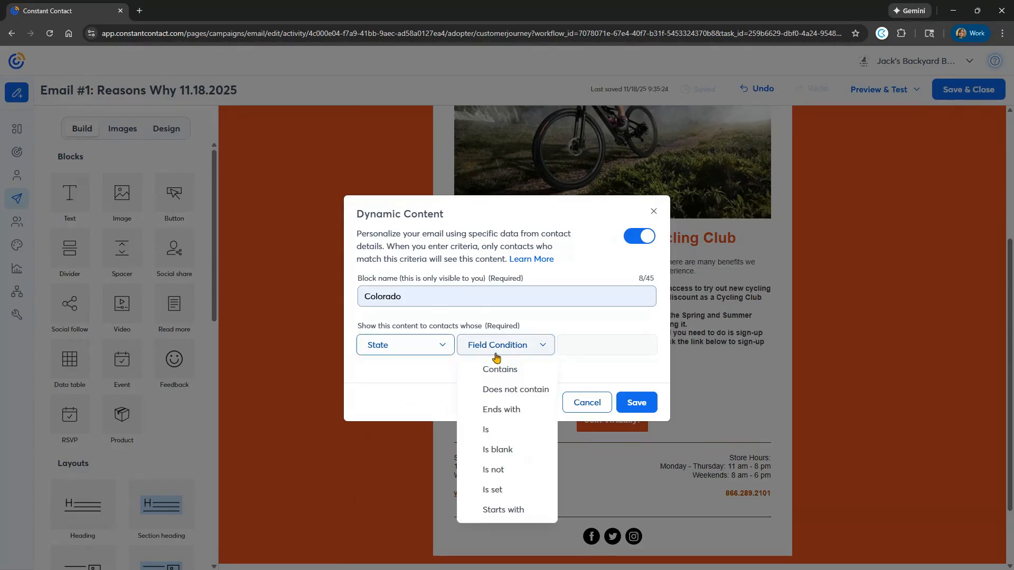
{"action": "left_click", "coordinate": [486, 429]}
{"action": "left_click", "coordinate": [572, 347]}
{"action": "type", "text": "CO"}
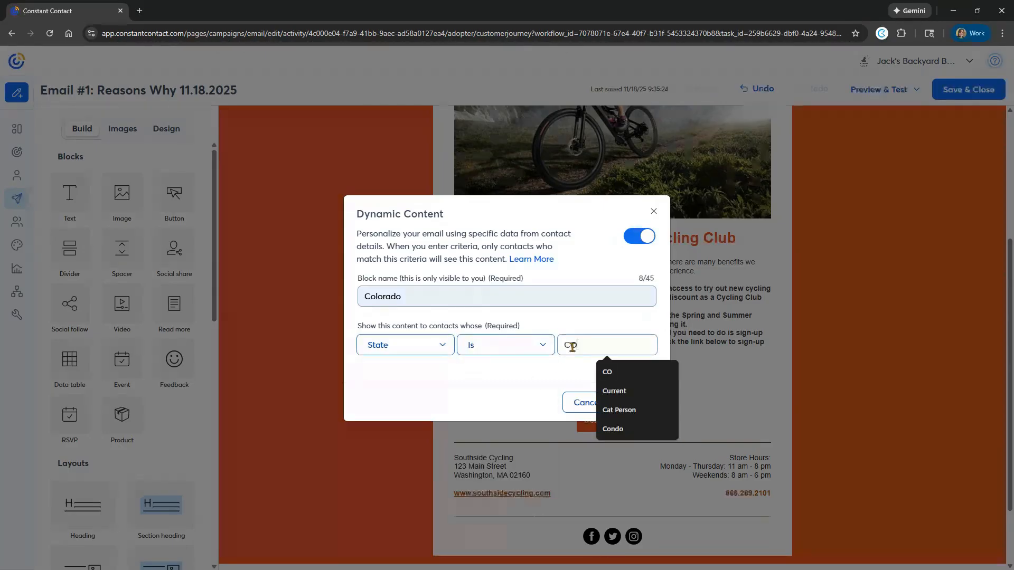
{"action": "left_click", "coordinate": [569, 366]}
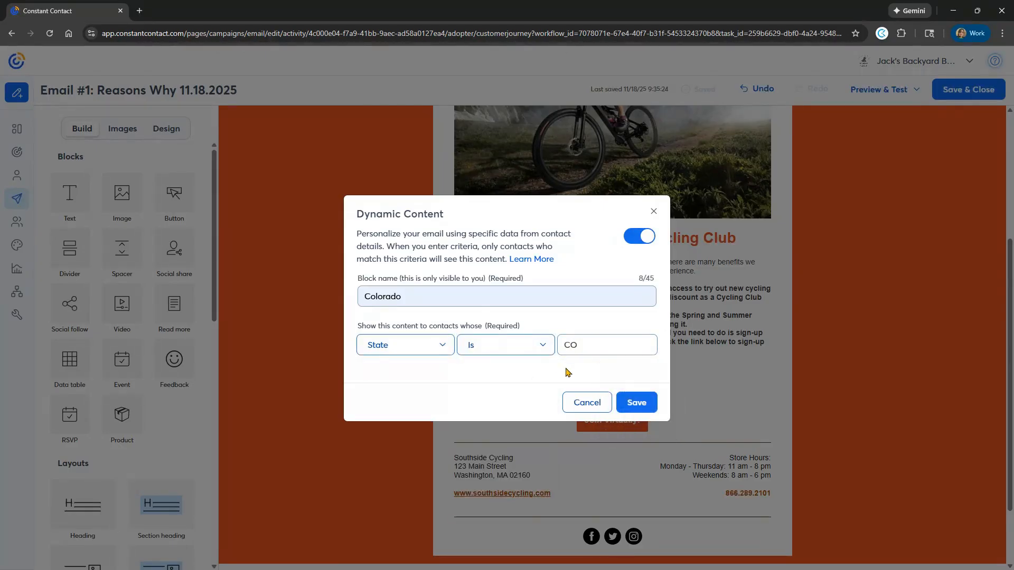
{"action": "left_click", "coordinate": [624, 402]}
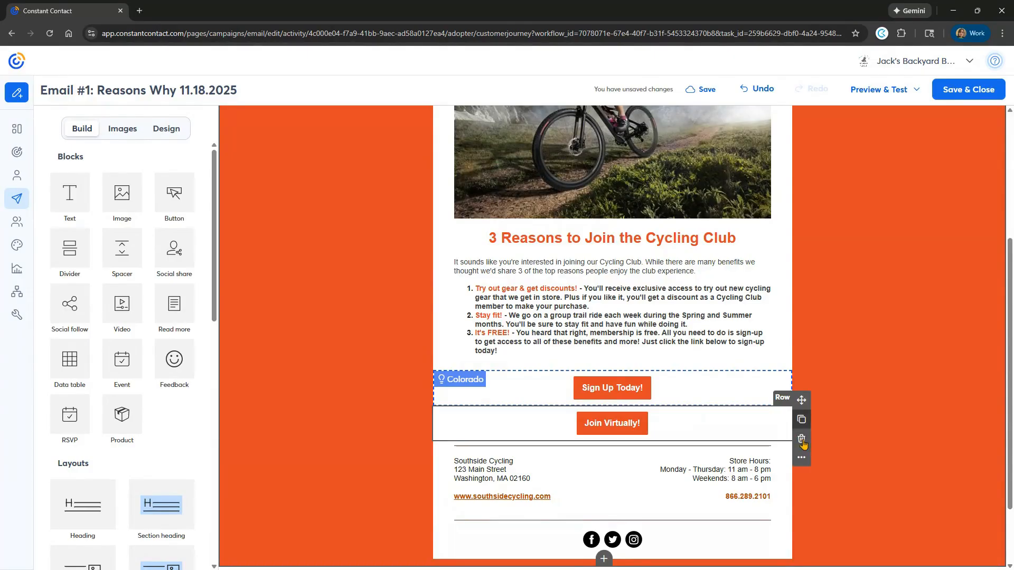
Turn on dynamic content for the Join Virtually! button row and name the block Massachusetts
{"action": "left_click", "coordinate": [800, 460]}
{"action": "left_click", "coordinate": [784, 458]}
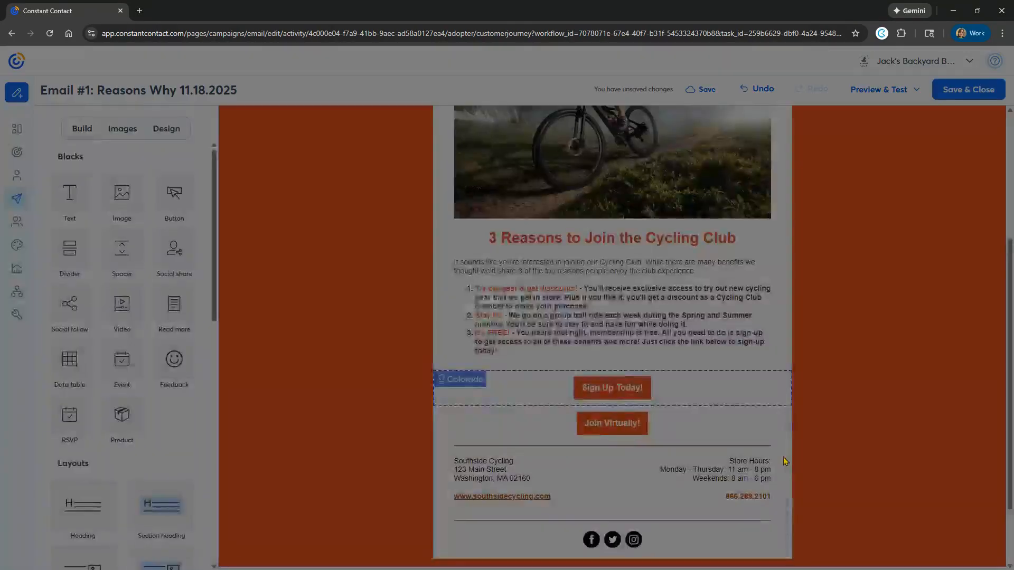
{"action": "left_click", "coordinate": [629, 288]}
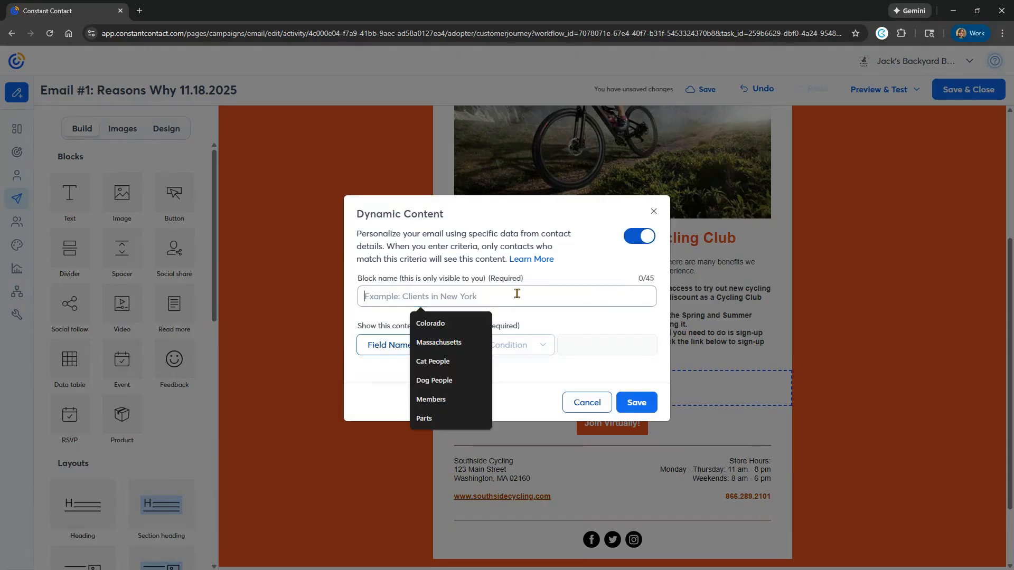
{"action": "left_click", "coordinate": [518, 293]}
{"action": "left_click", "coordinate": [430, 342]}
Show the Massachusetts block only to contacts whose State Is MA, and save the dynamic content
{"action": "left_click", "coordinate": [428, 350]}
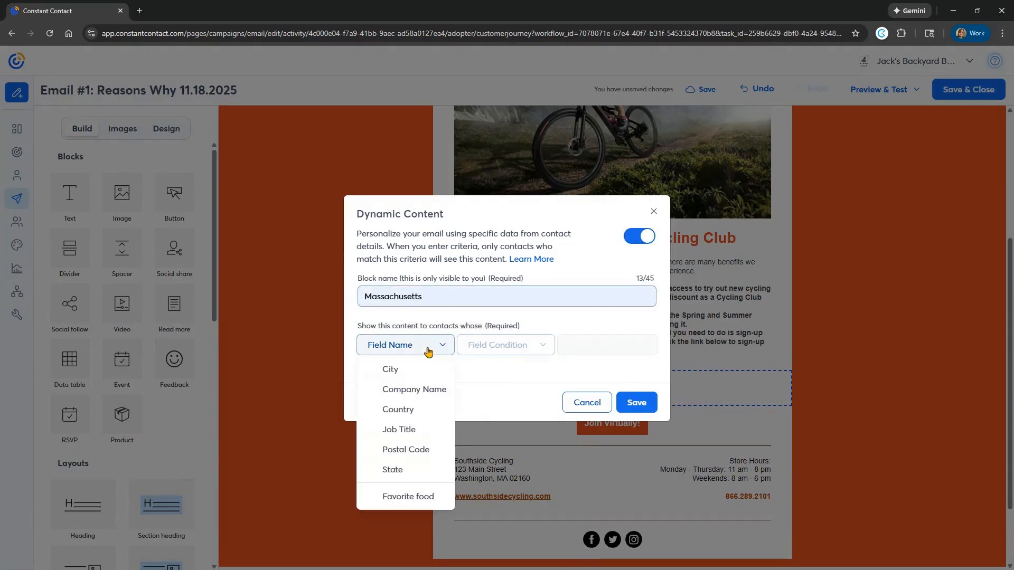
{"action": "left_click", "coordinate": [392, 469]}
{"action": "left_click", "coordinate": [489, 348]}
{"action": "left_click", "coordinate": [485, 431]}
{"action": "left_click", "coordinate": [580, 345]}
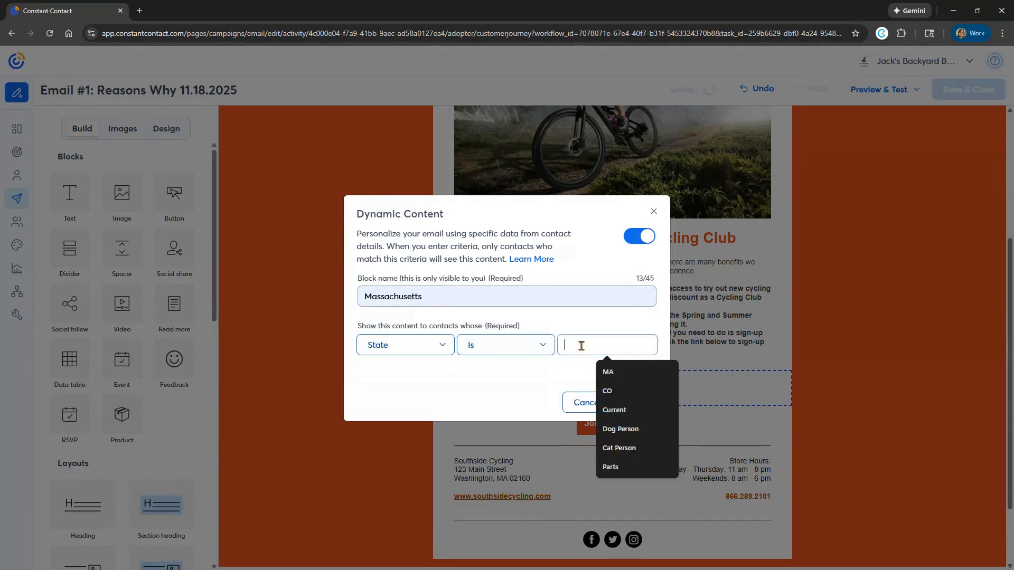
{"action": "type", "text": "MA"}
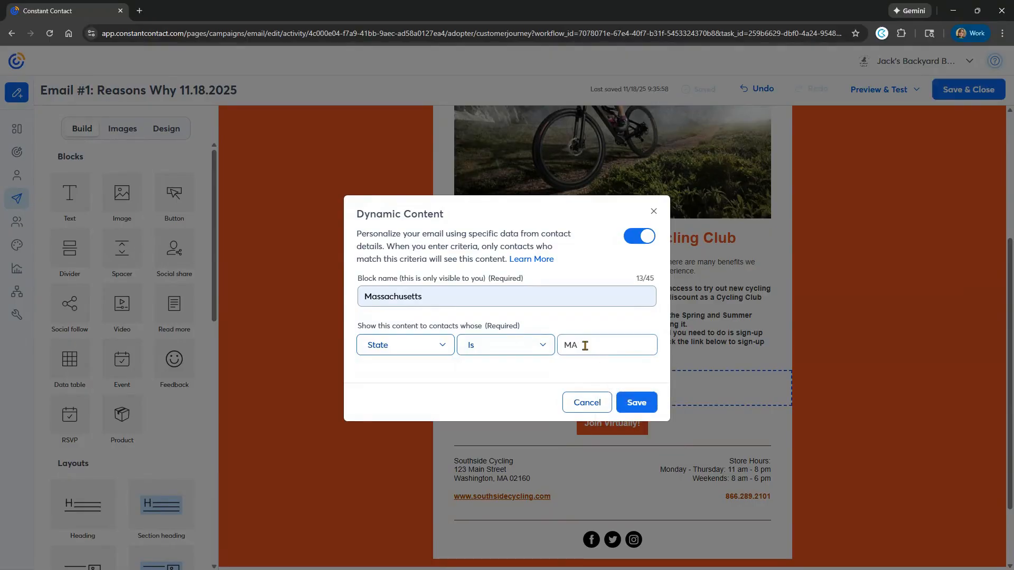
{"action": "left_click", "coordinate": [636, 402]}
{"action": "left_click", "coordinate": [597, 416]}
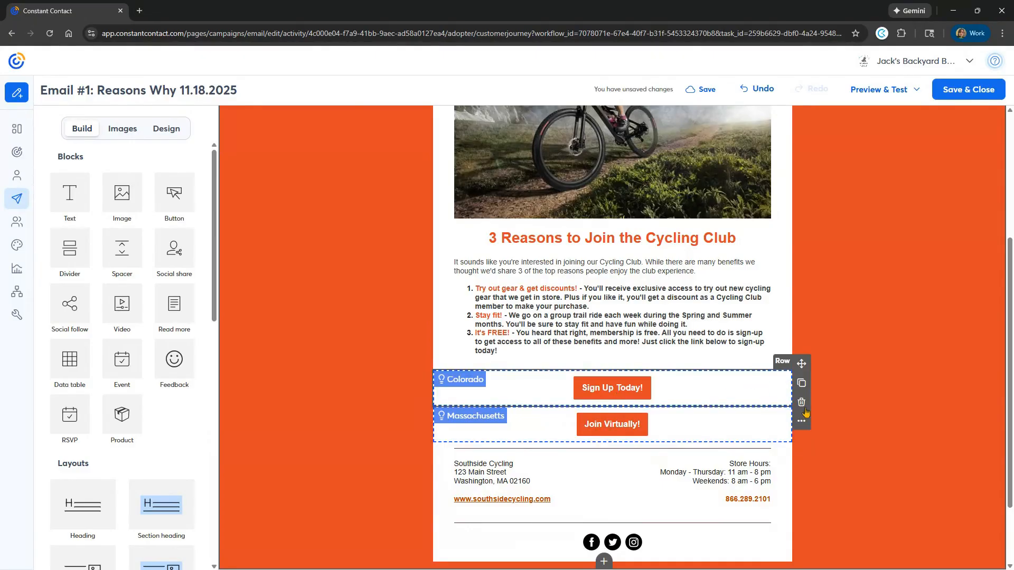
Reopen the Colorado row's dynamic content settings and review its block name, condition and available contact fields
{"action": "left_click", "coordinate": [807, 422]}
{"action": "left_click", "coordinate": [775, 424]}
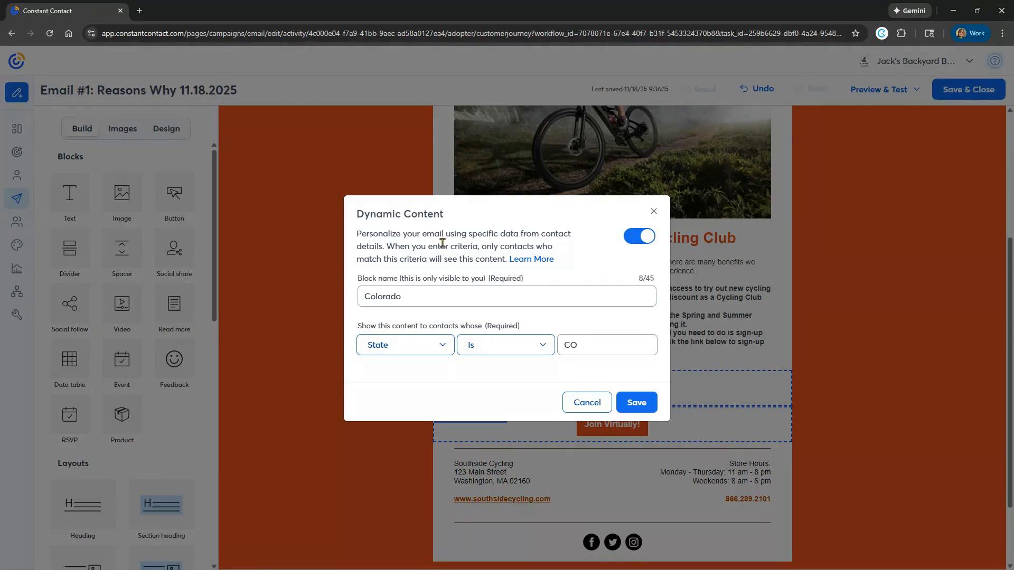
{"action": "left_click_drag", "start_coordinate": [369, 280], "coordinate": [495, 278]}
{"action": "left_click_drag", "start_coordinate": [368, 328], "coordinate": [509, 326]}
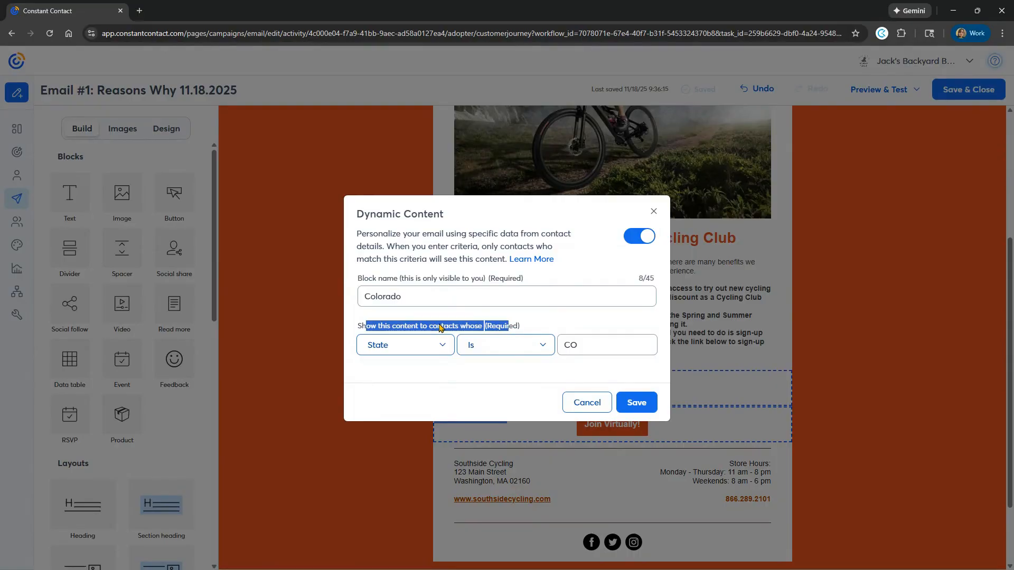
{"action": "left_click", "coordinate": [427, 348]}
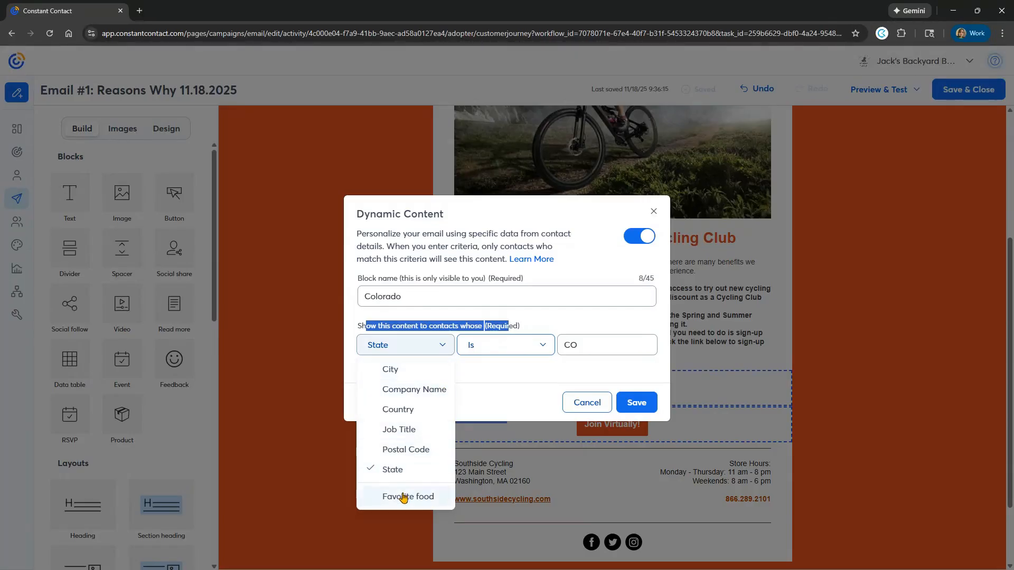
{"action": "left_click", "coordinate": [507, 404]}
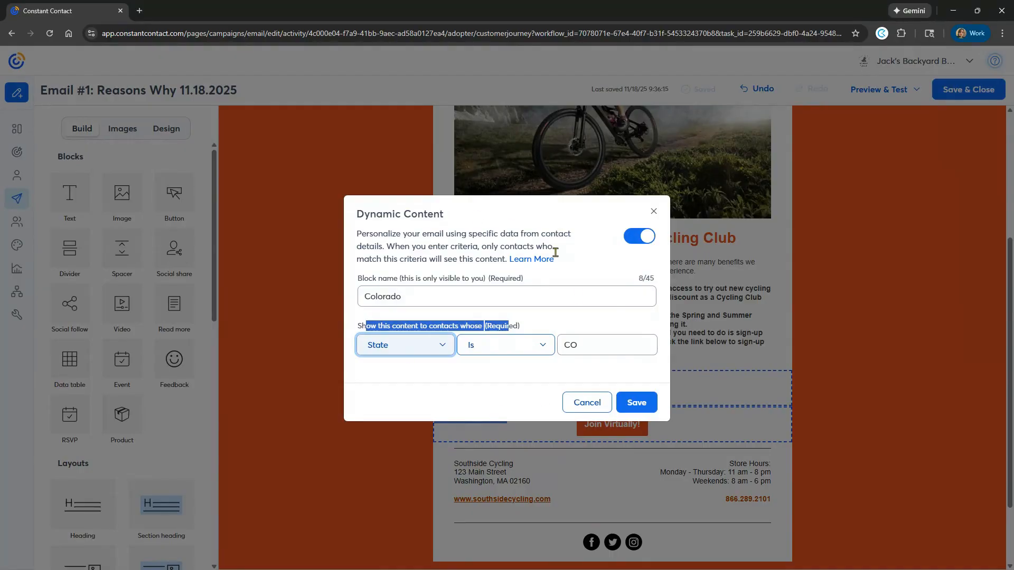
{"action": "left_click", "coordinate": [631, 403]}
Preview the email on desktop and examine it with both dynamic content blocks hidden
{"action": "left_click", "coordinate": [877, 89]}
{"action": "left_click", "coordinate": [866, 114]}
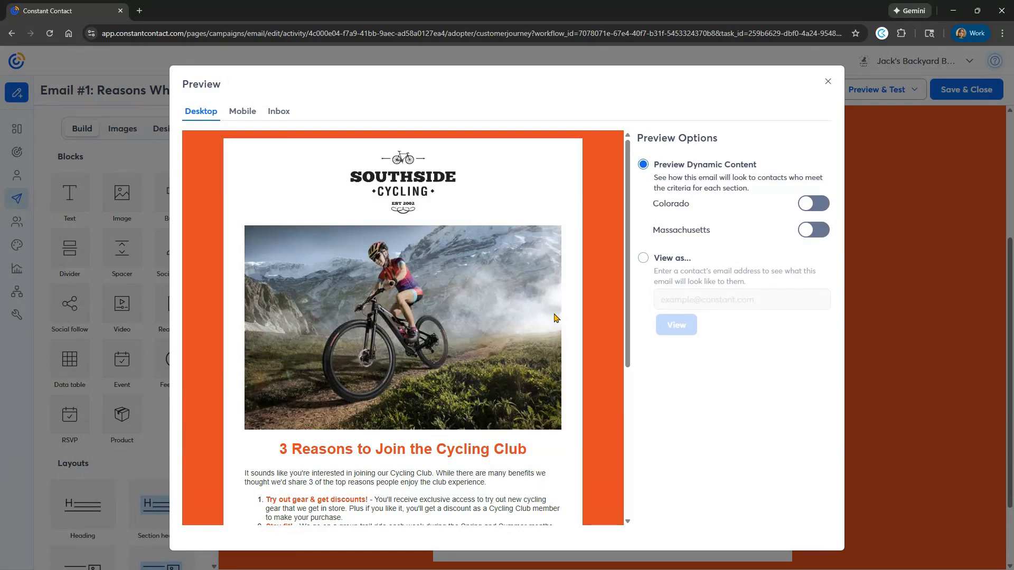
{"action": "scroll", "coordinate": [554, 318], "scroll_direction": "down", "scroll_amount": 3}
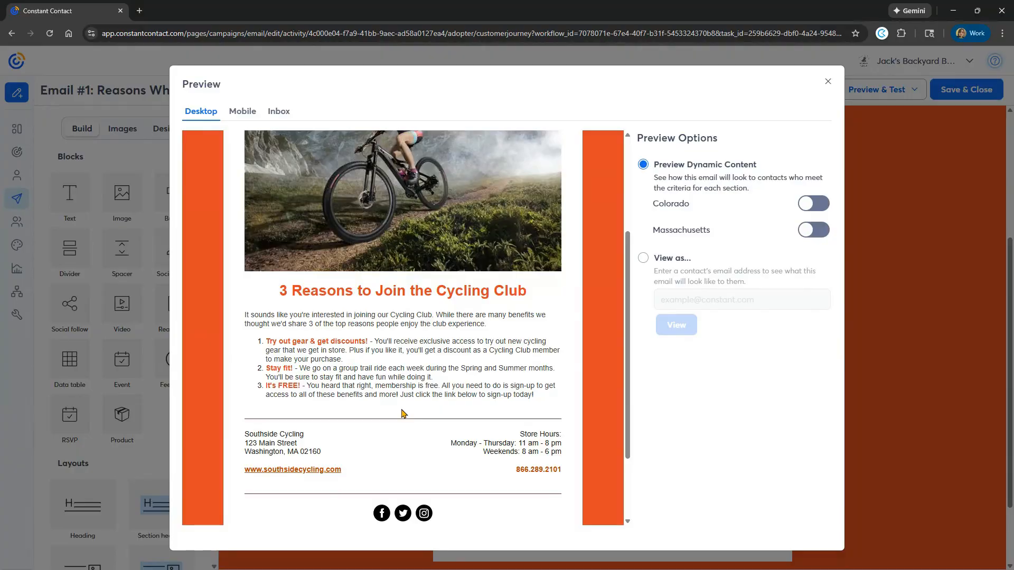
{"action": "scroll", "coordinate": [402, 413], "scroll_direction": "up", "scroll_amount": 3}
{"action": "scroll", "coordinate": [403, 413], "scroll_direction": "down", "scroll_amount": 3}
{"action": "scroll", "coordinate": [402, 414], "scroll_direction": "up", "scroll_amount": 3}
{"action": "scroll", "coordinate": [402, 413], "scroll_direction": "down", "scroll_amount": 3}
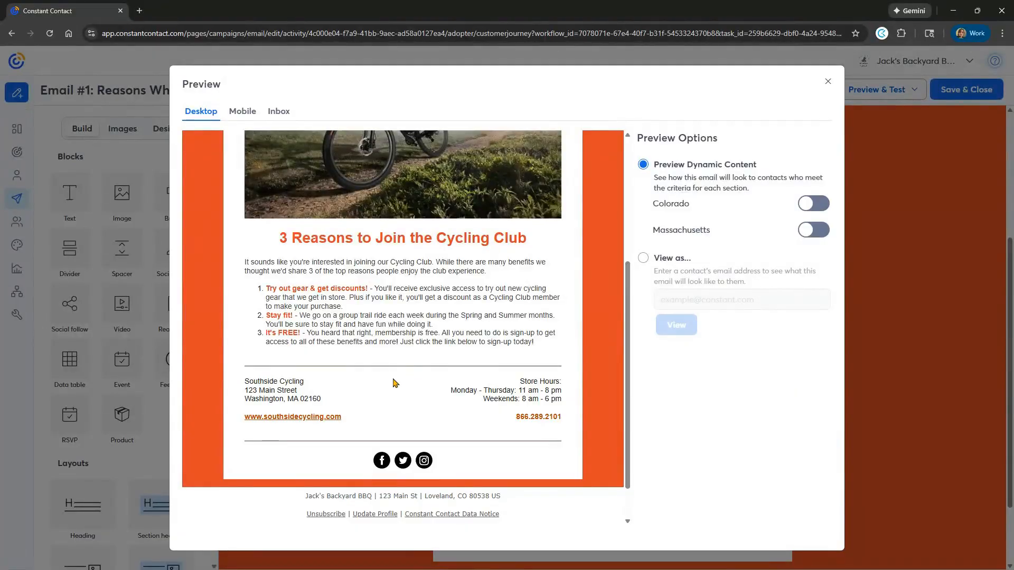
Compare the preview for Colorado and Massachusetts contacts by showing each dynamic block separately, ending on Colorado
{"action": "left_click", "coordinate": [805, 204]}
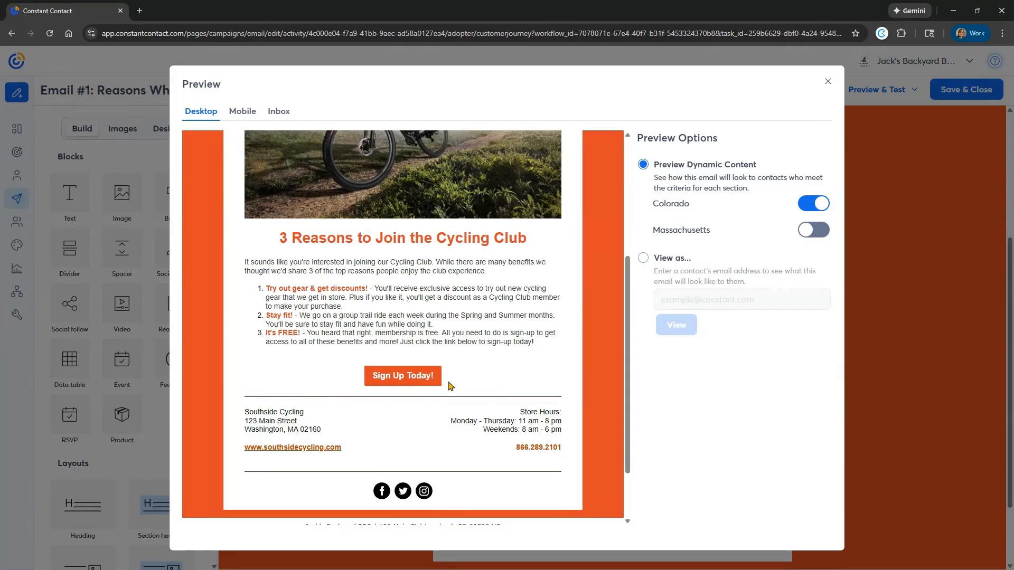
{"action": "left_click", "coordinate": [811, 205]}
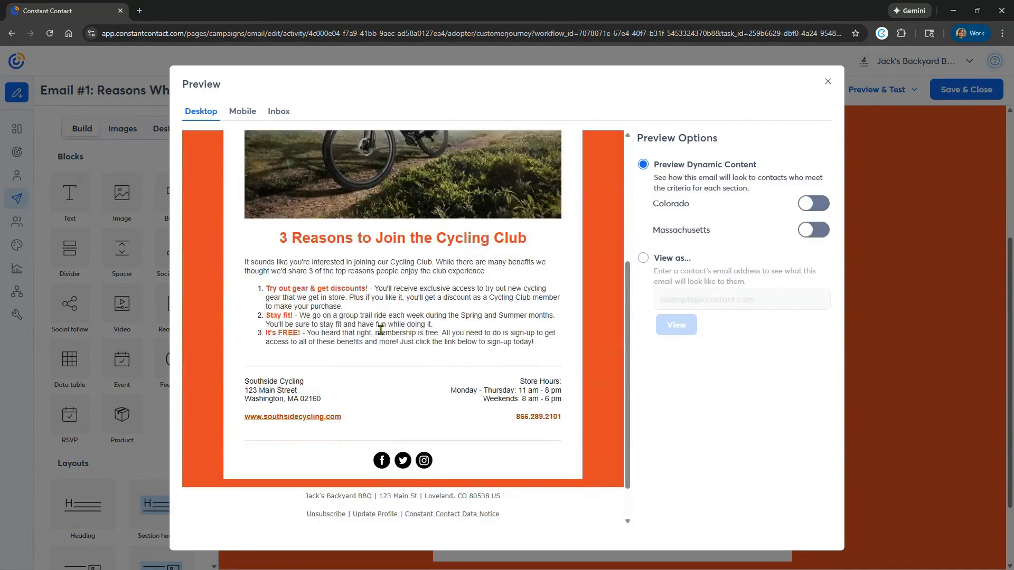
{"action": "left_click", "coordinate": [807, 231]}
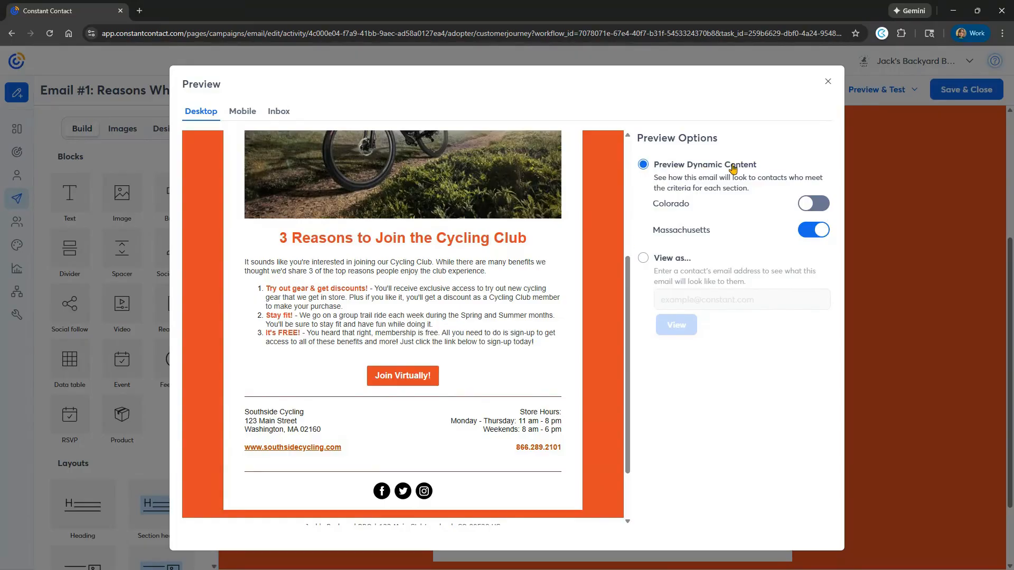
{"action": "left_click", "coordinate": [809, 234]}
{"action": "left_click", "coordinate": [811, 205]}
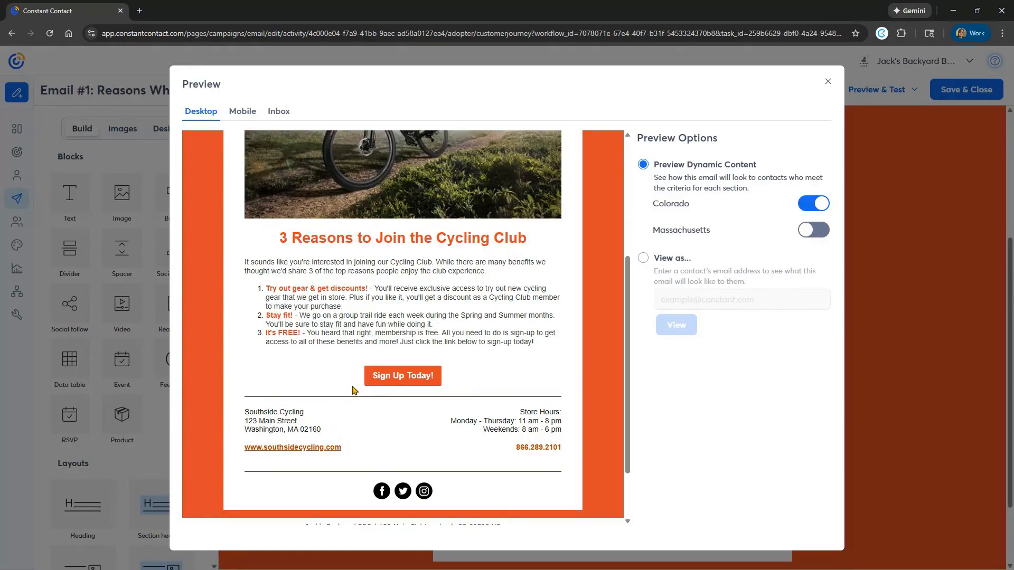
Leave the preview, then save and close the email to return to the automation path
{"action": "left_click", "coordinate": [827, 81]}
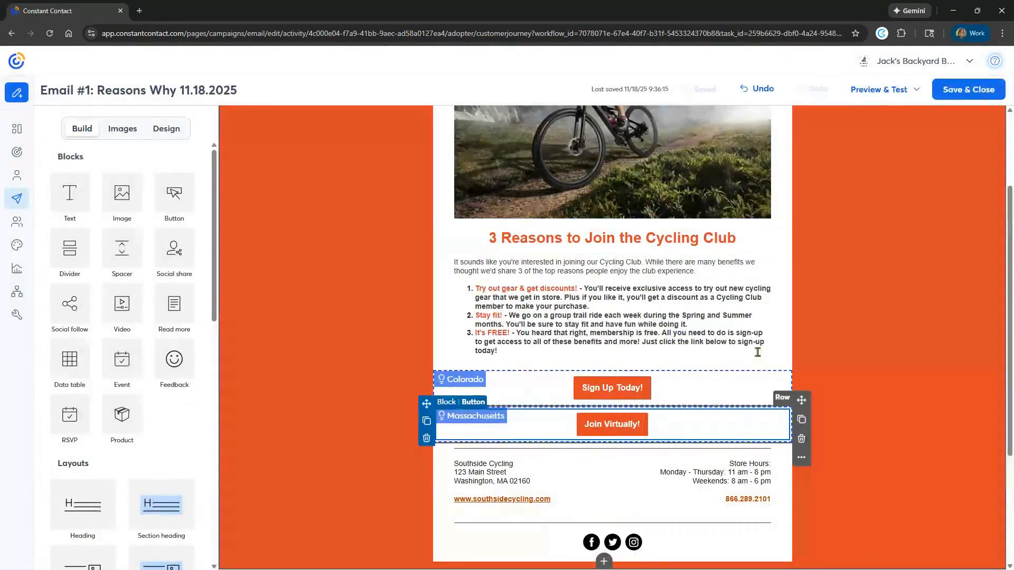
{"action": "scroll", "coordinate": [706, 302], "scroll_direction": "up", "scroll_amount": 4}
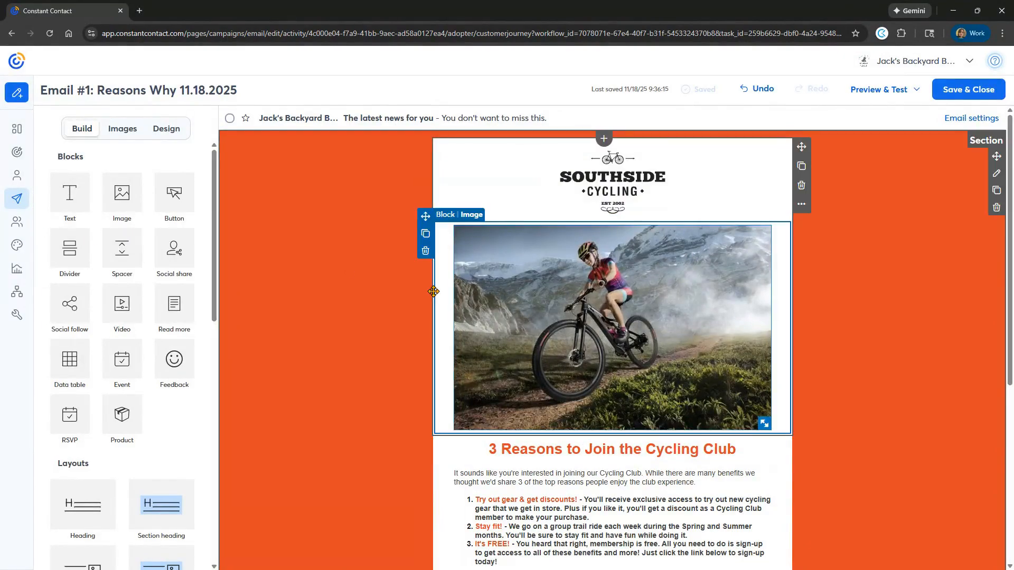
{"action": "left_click", "coordinate": [999, 94]}
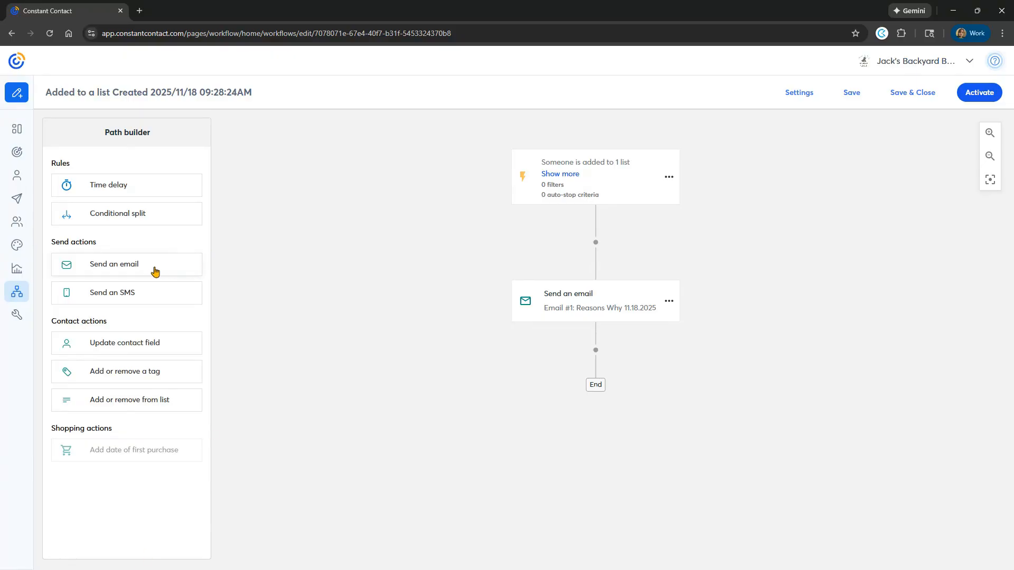
Add two more Send an email actions in sequence after Email #1: Reasons Why 11.18.2025
{"action": "left_click_drag", "start_coordinate": [156, 270], "coordinate": [590, 359]}
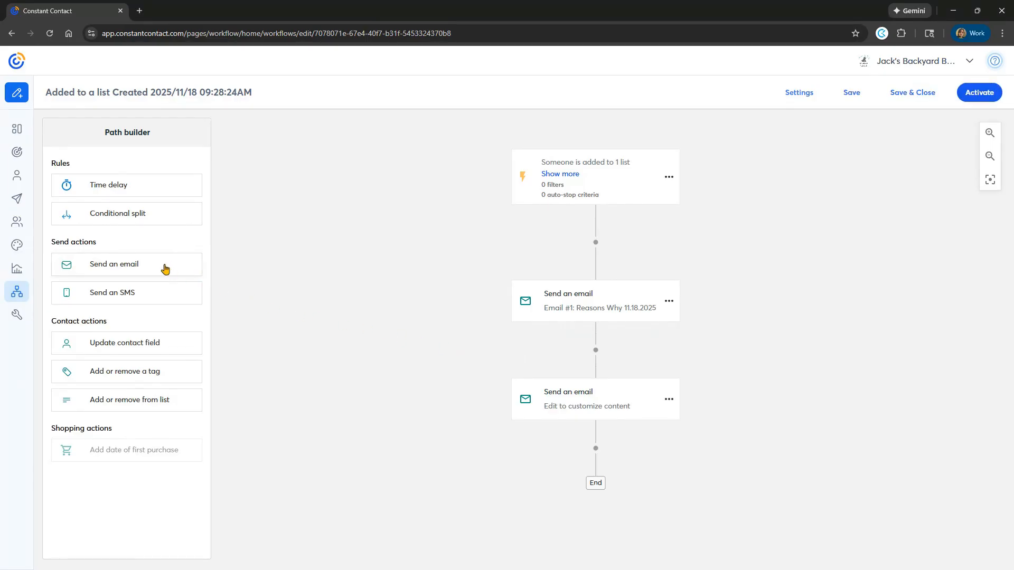
{"action": "left_click_drag", "start_coordinate": [167, 270], "coordinate": [608, 450]}
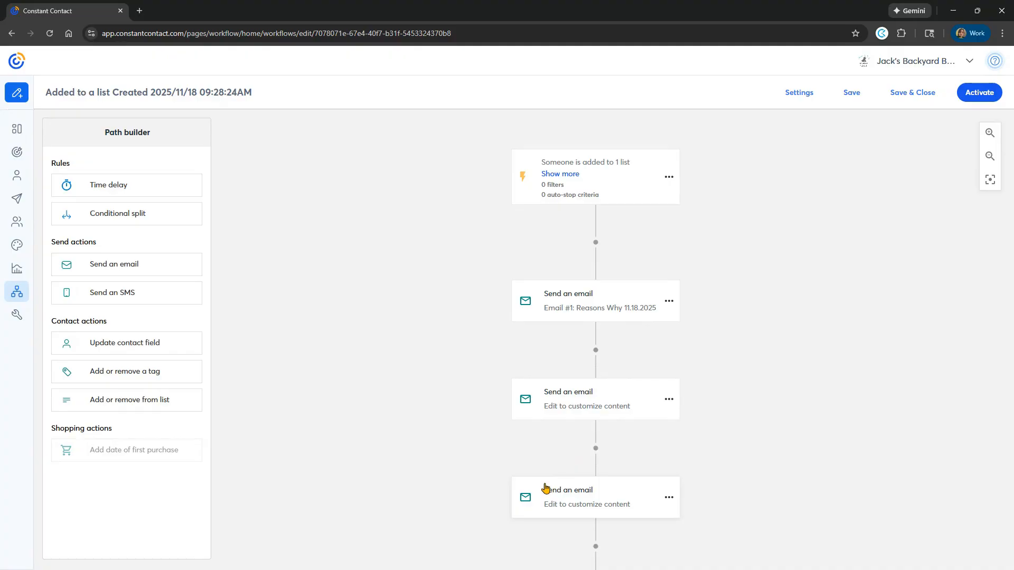
Set the first empty Send an email action, directly after Email #1, to copy the existing email Automated Email #2
{"action": "left_click", "coordinate": [667, 399]}
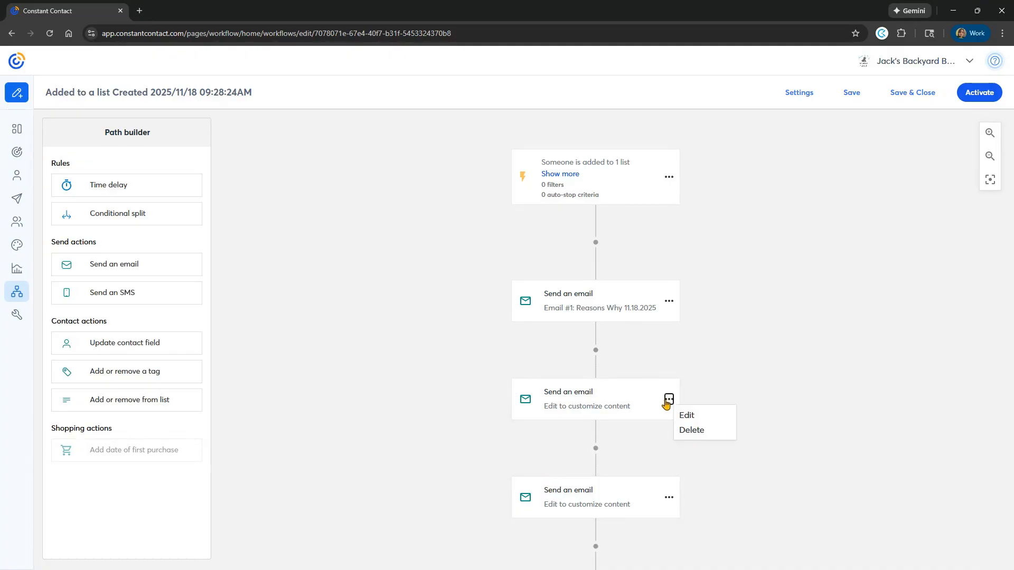
{"action": "left_click", "coordinate": [692, 417]}
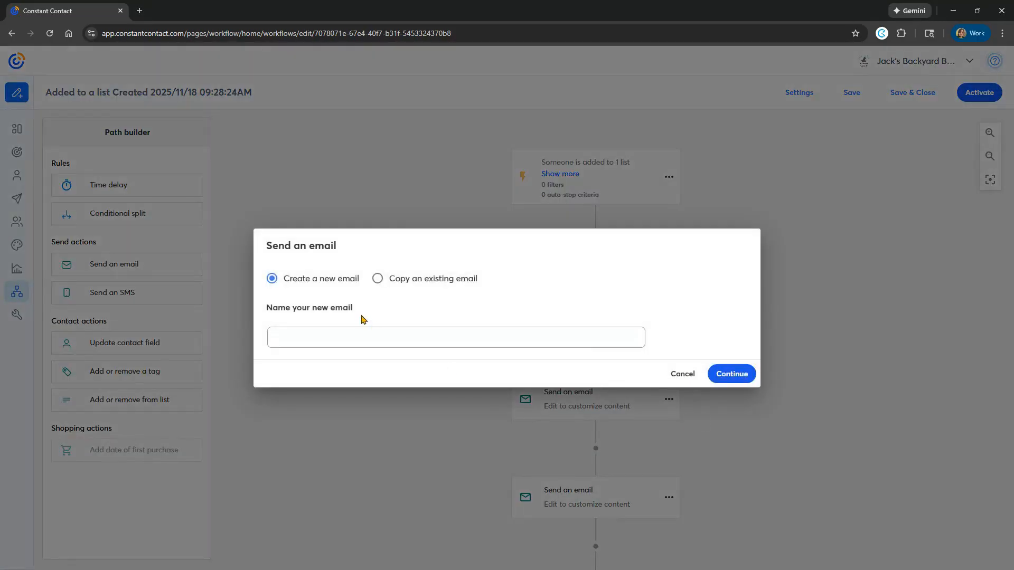
{"action": "left_click", "coordinate": [376, 280]}
{"action": "left_click", "coordinate": [380, 332]}
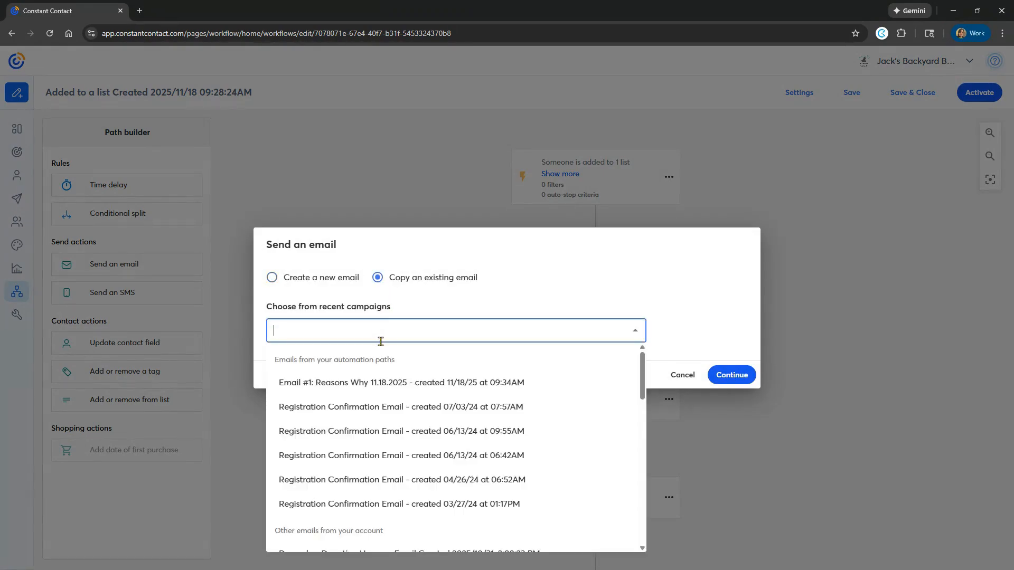
{"action": "scroll", "coordinate": [381, 385], "scroll_direction": "down", "scroll_amount": 10}
{"action": "scroll", "coordinate": [381, 465], "scroll_direction": "down", "scroll_amount": 2}
{"action": "left_click", "coordinate": [356, 417]}
Name the email copy "Email #2: Highlight Unique Aspect 11.18.2025" and continue to the email editor
{"action": "triple_click", "coordinate": [344, 367]}
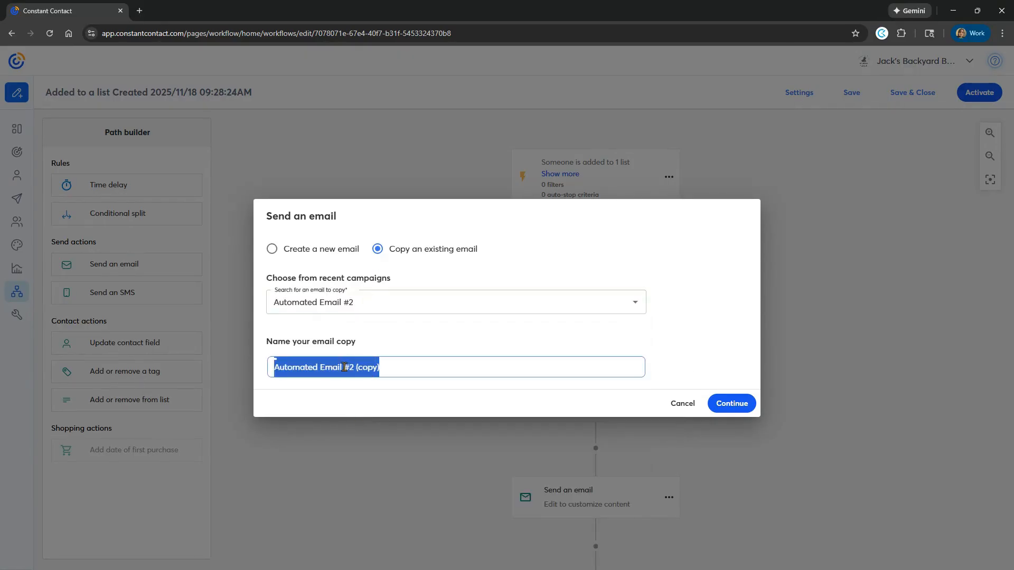
{"action": "type", "text": "Email #2: H"}
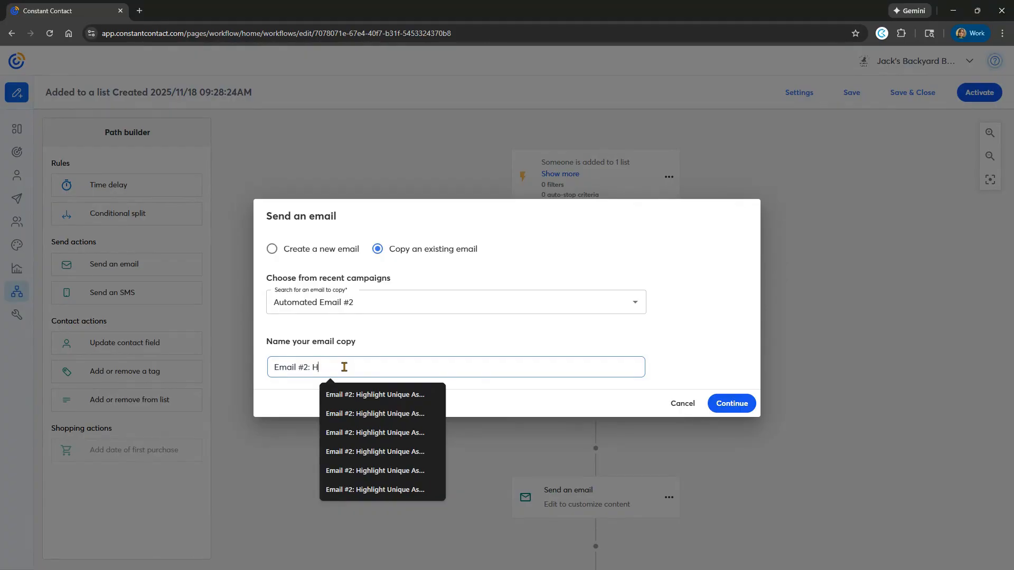
{"action": "type", "text": "ighlight Unique Aspect 11.18.2025"}
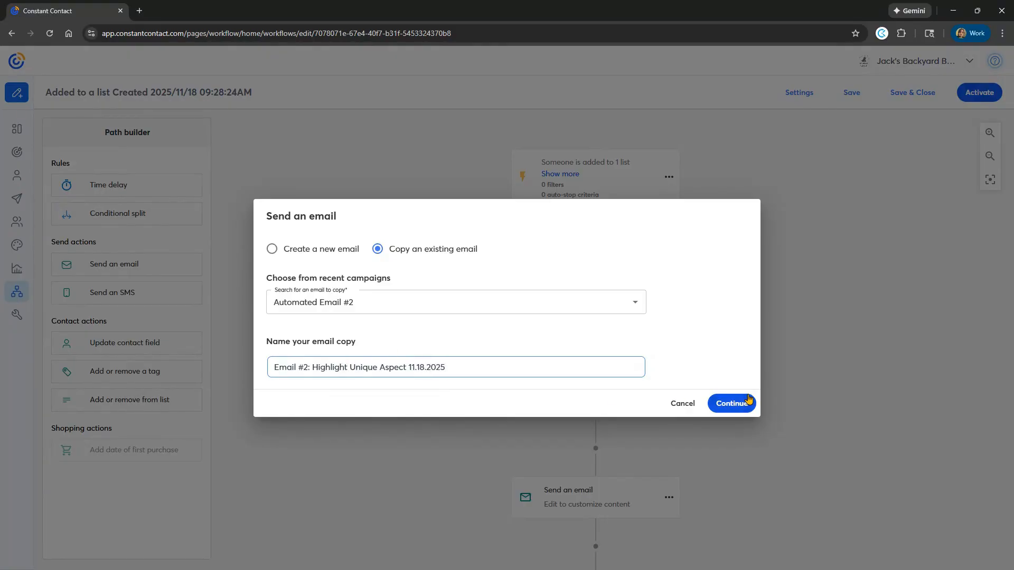
{"action": "left_click", "coordinate": [749, 399]}
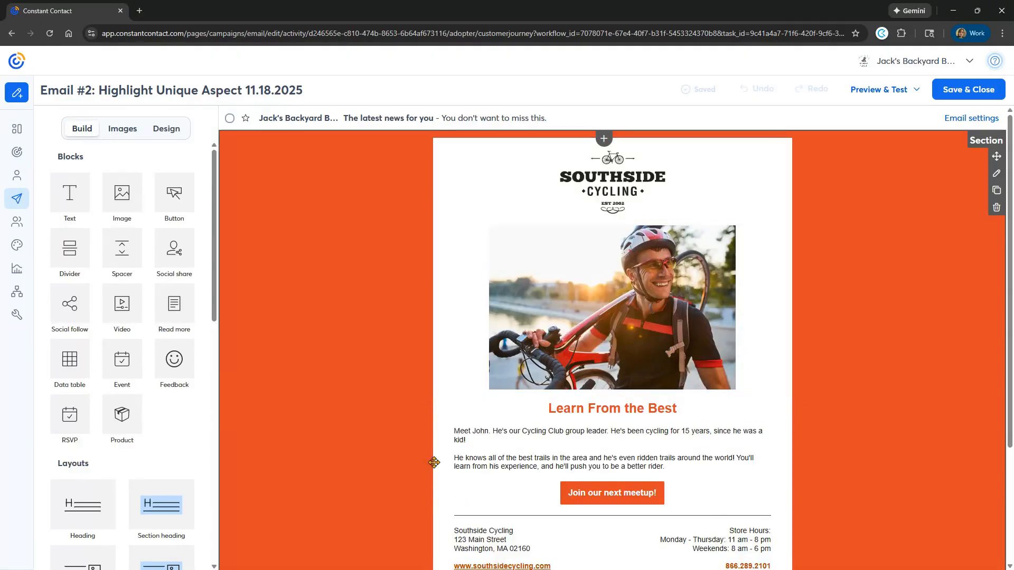
Review the content of Email #2 through to its footer, then save and close it to return to the automation path
{"action": "scroll", "coordinate": [368, 459], "scroll_direction": "down", "scroll_amount": 1}
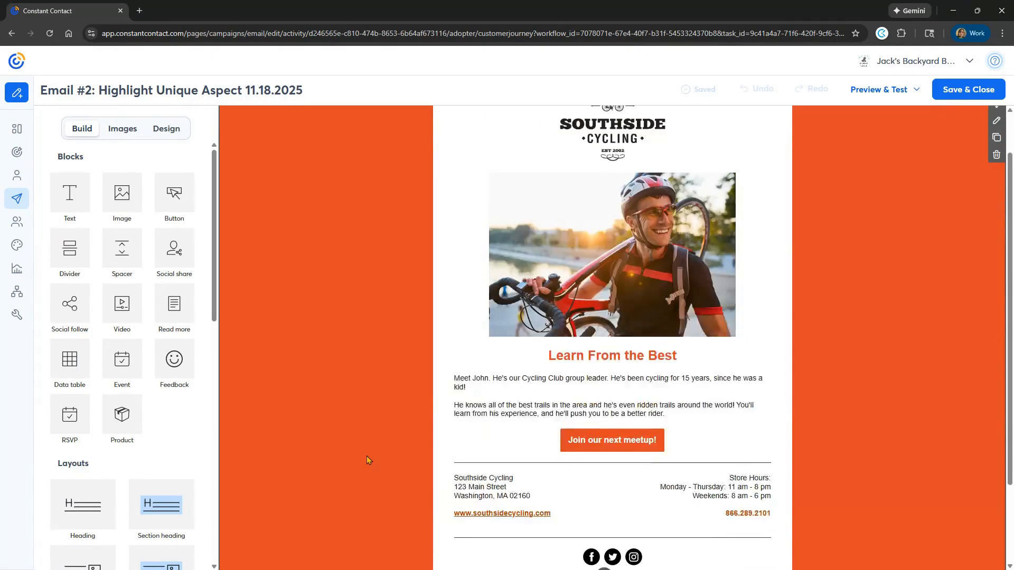
{"action": "scroll", "coordinate": [357, 435], "scroll_direction": "down", "scroll_amount": 1}
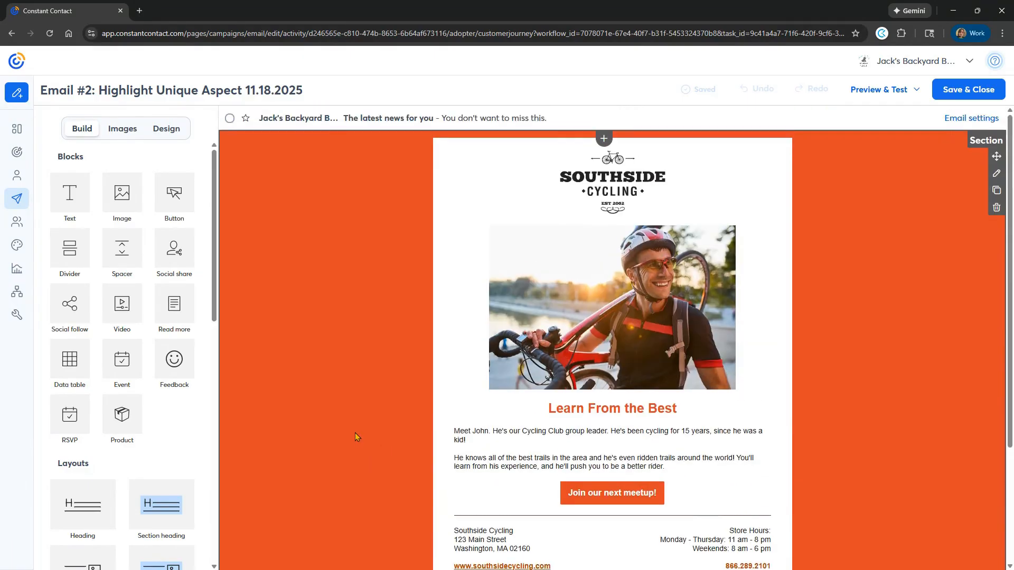
{"action": "scroll", "coordinate": [354, 433], "scroll_direction": "up", "scroll_amount": 2}
{"action": "scroll", "coordinate": [354, 433], "scroll_direction": "down", "scroll_amount": 2}
{"action": "scroll", "coordinate": [355, 433], "scroll_direction": "up", "scroll_amount": 1}
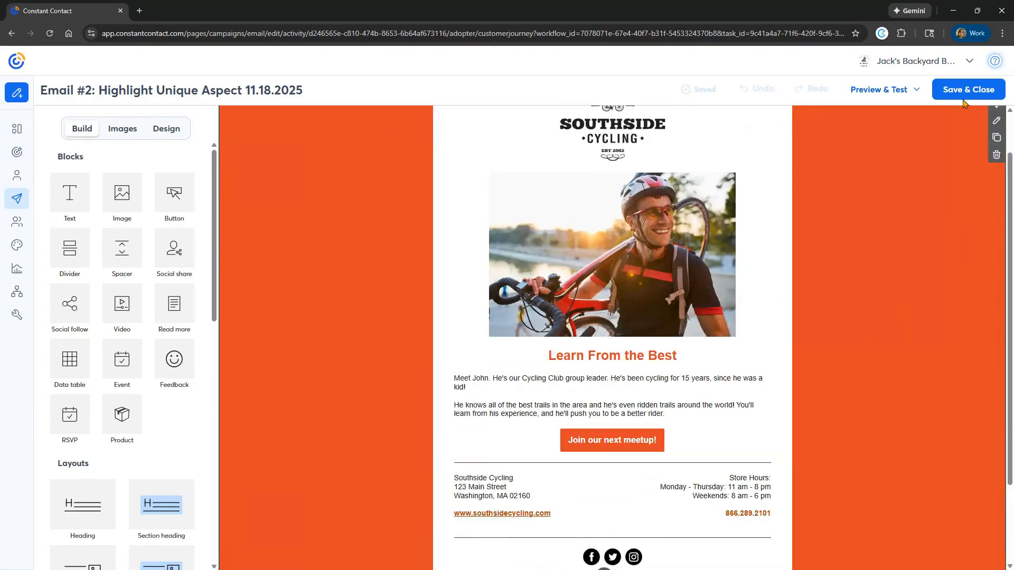
{"action": "left_click", "coordinate": [956, 93]}
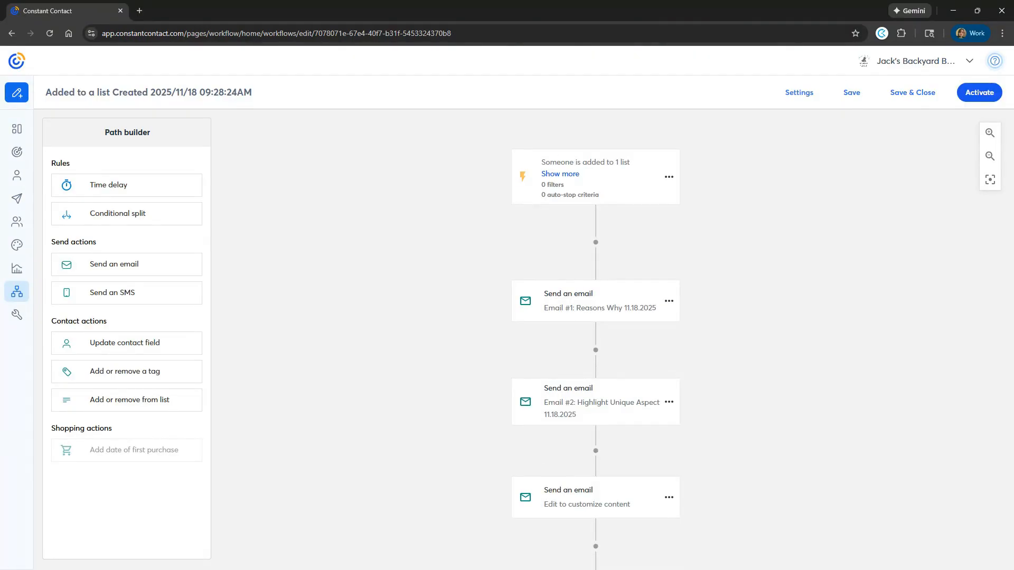
Set the remaining empty Send an email action, after Email #2, to copy the existing email Automated Email #3
{"action": "scroll", "coordinate": [405, 385], "scroll_direction": "down", "scroll_amount": 2}
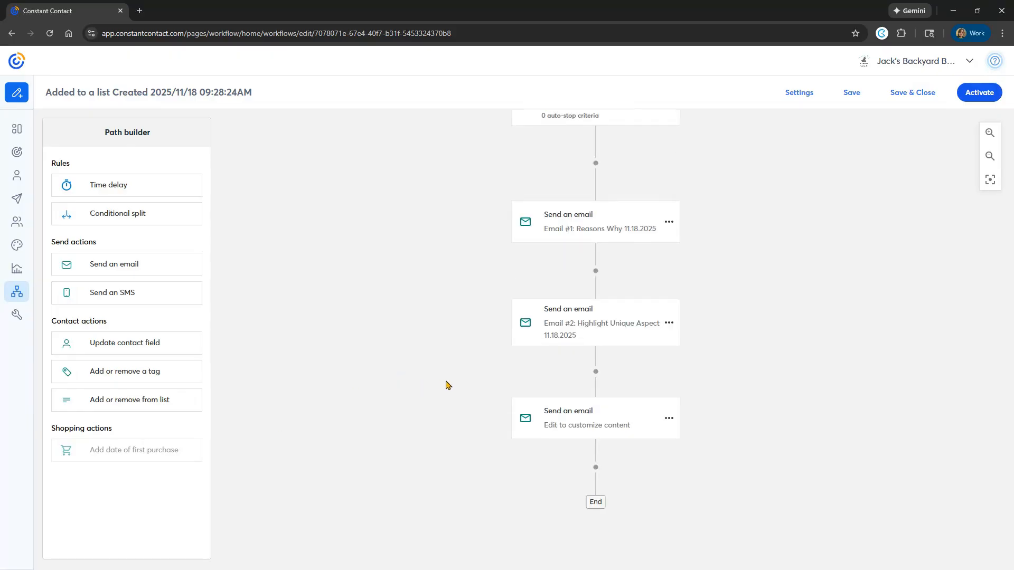
{"action": "left_click", "coordinate": [669, 418]}
{"action": "left_click", "coordinate": [699, 435]}
{"action": "left_click", "coordinate": [400, 279]}
{"action": "left_click", "coordinate": [563, 326]}
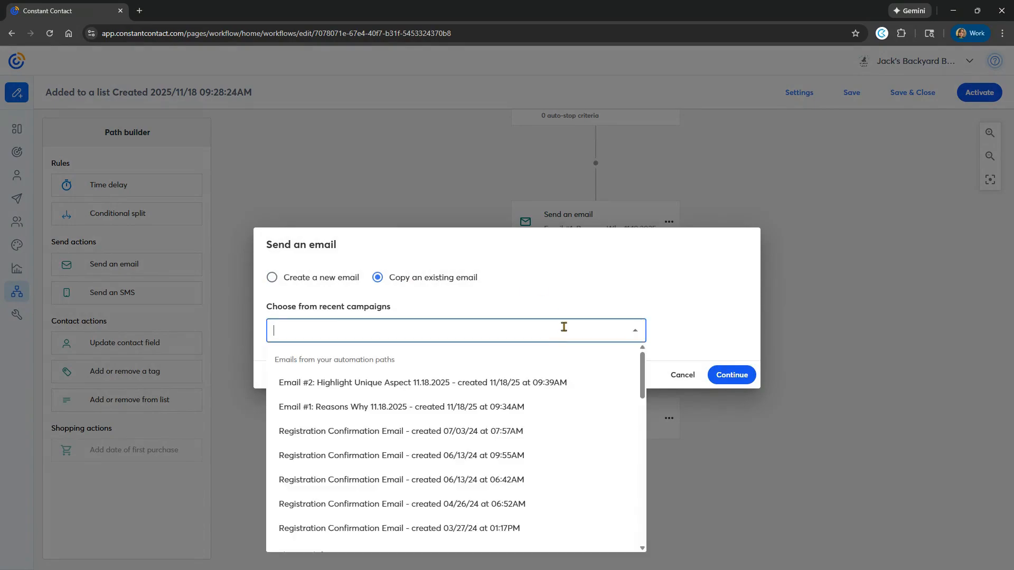
{"action": "scroll", "coordinate": [529, 420], "scroll_direction": "down", "scroll_amount": 3}
{"action": "scroll", "coordinate": [543, 418], "scroll_direction": "down", "scroll_amount": 10}
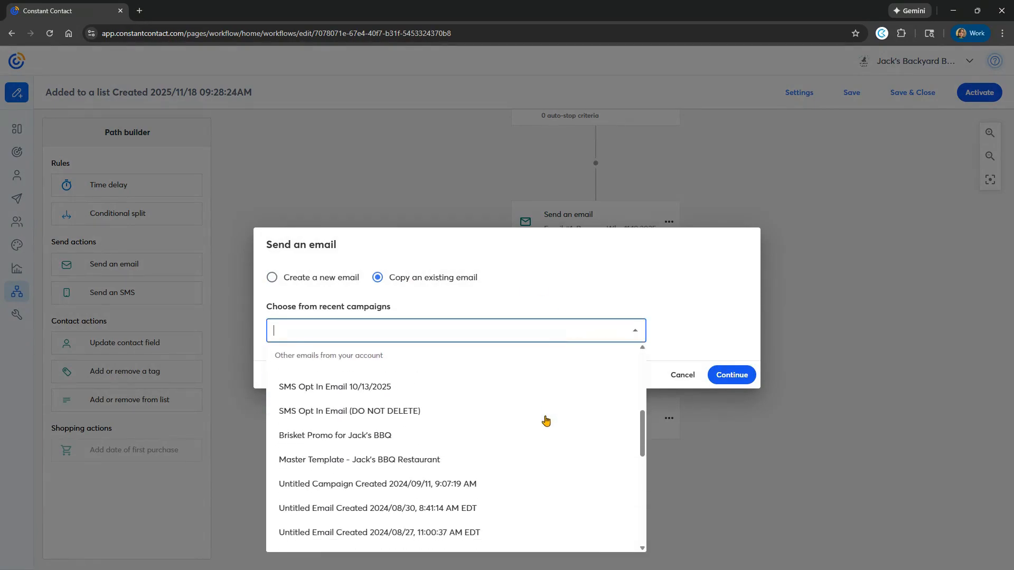
{"action": "left_click", "coordinate": [379, 434]}
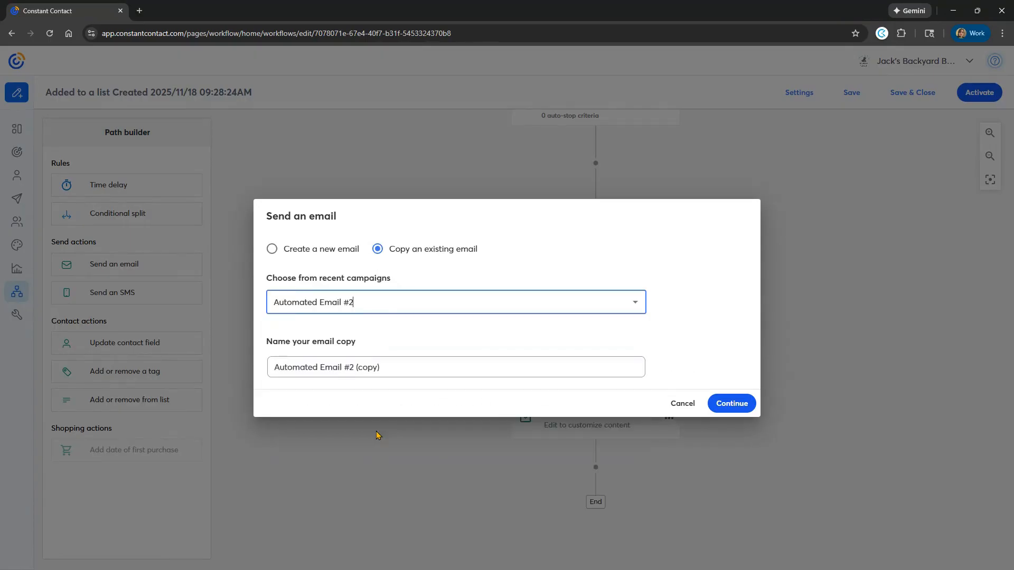
{"action": "left_click", "coordinate": [482, 293]}
{"action": "scroll", "coordinate": [454, 422], "scroll_direction": "down", "scroll_amount": 3}
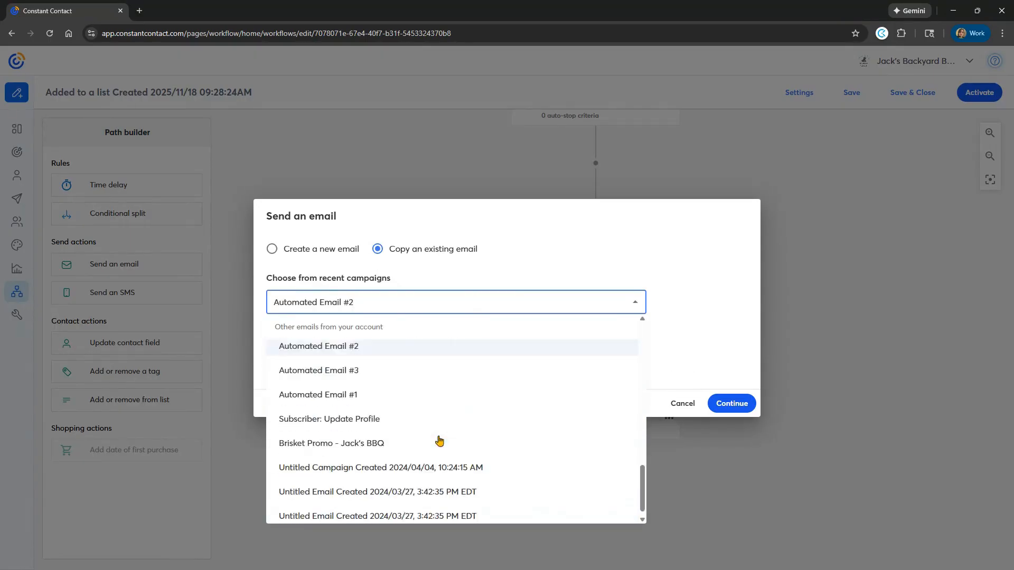
{"action": "left_click", "coordinate": [353, 362]}
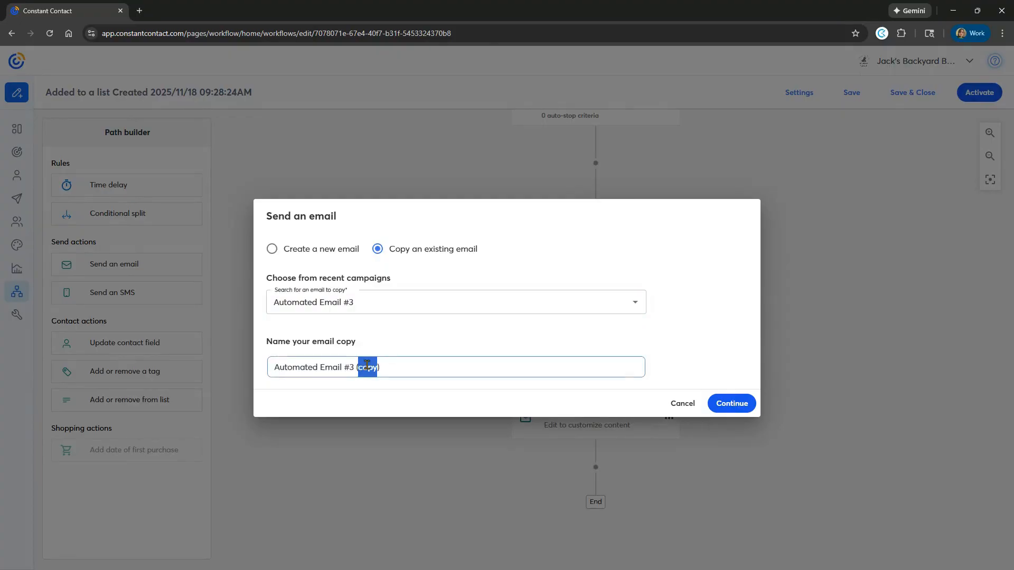
Create the copy under the name "Email #3: Fear of Missing Out 11.18.2025", then save and close it without editing its content
{"action": "triple_click", "coordinate": [367, 366]}
{"action": "type", "text": "Ema"}
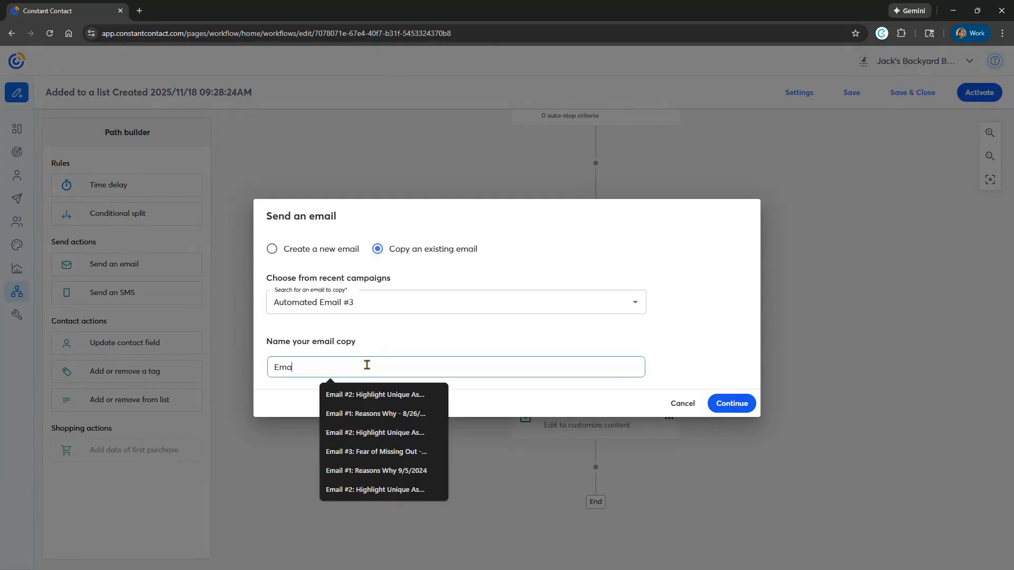
{"action": "type", "text": "il #3: Fear"}
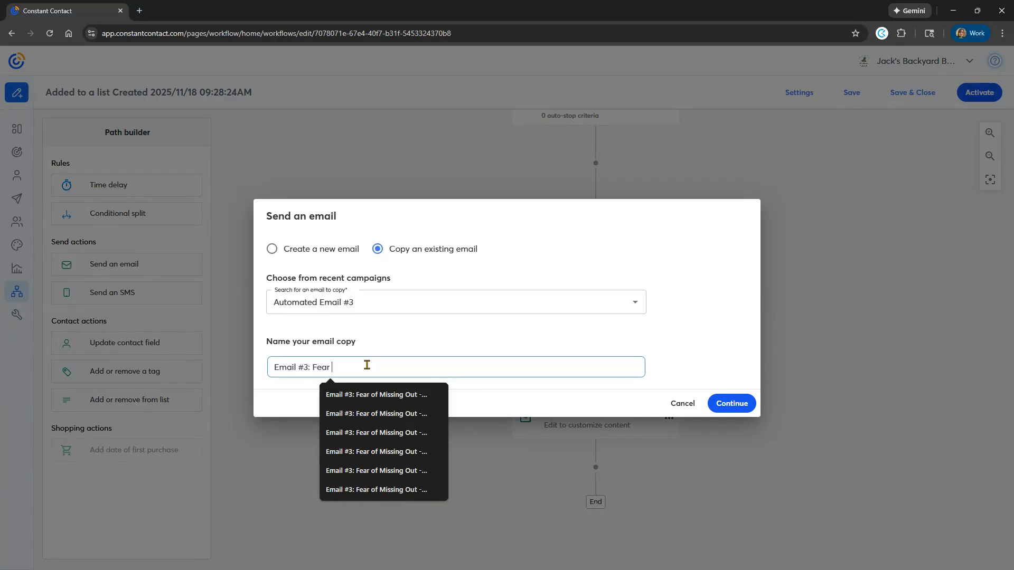
{"action": "type", "text": " of Missing Out 11.18"}
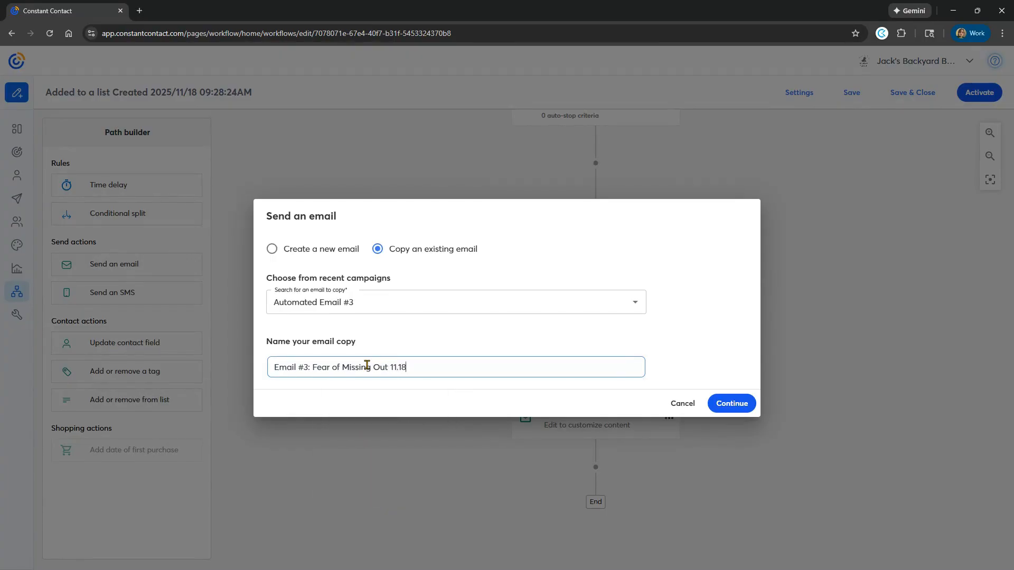
{"action": "type", "text": ".2025"}
{"action": "left_click", "coordinate": [744, 404]}
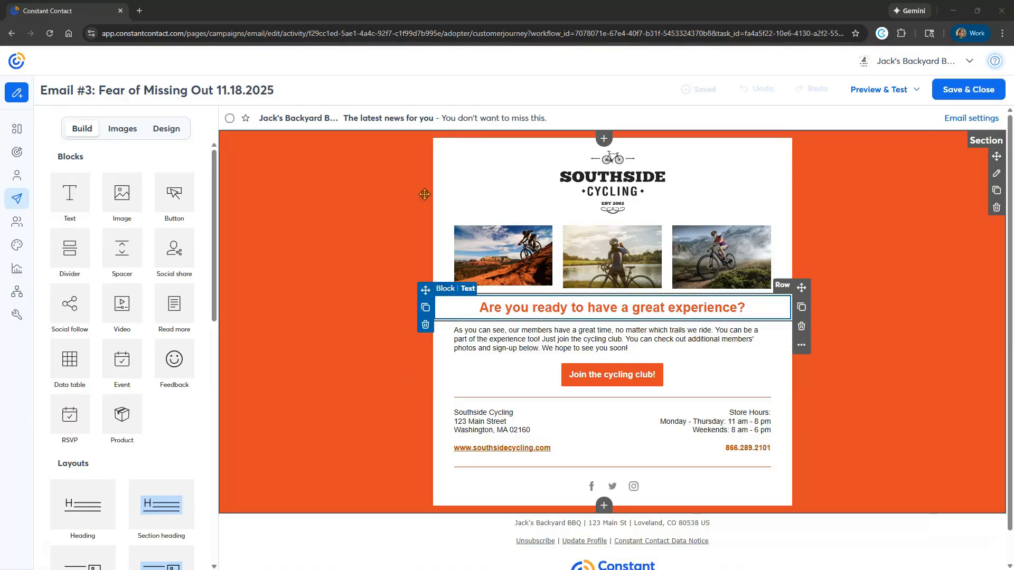
{"action": "left_click", "coordinate": [967, 89]}
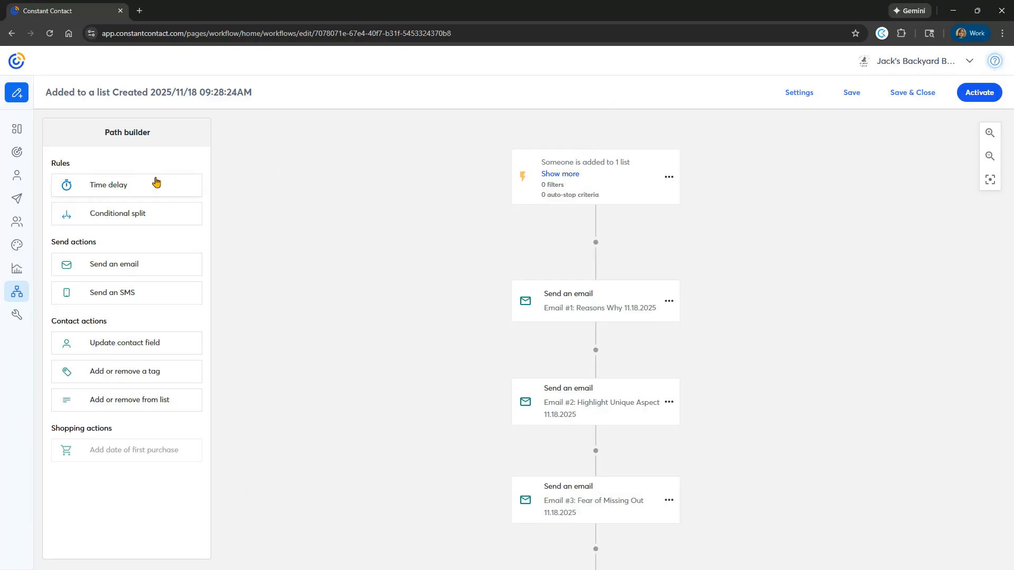
Add a time delay between the list trigger and Email #1 and set it to 1 day
{"action": "left_click_drag", "start_coordinate": [141, 184], "coordinate": [592, 243]}
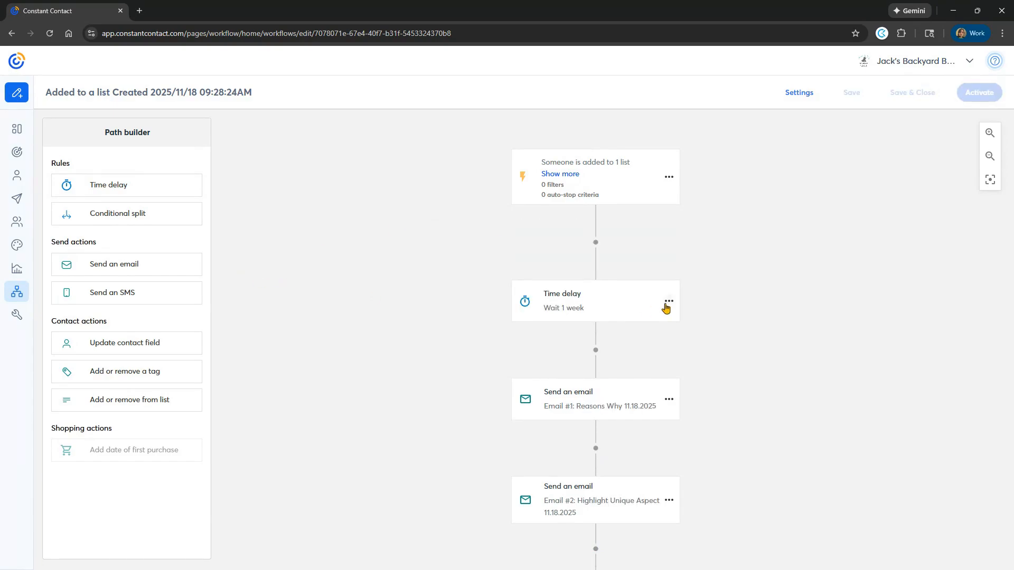
{"action": "left_click", "coordinate": [667, 304]}
{"action": "left_click", "coordinate": [686, 317]}
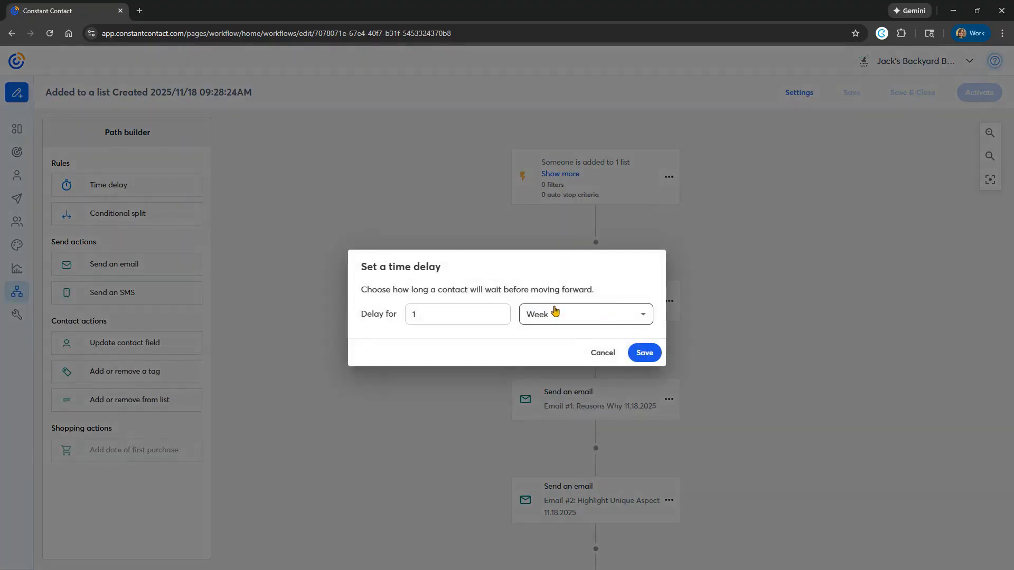
{"action": "left_click", "coordinate": [579, 319]}
{"action": "left_click", "coordinate": [564, 380]}
{"action": "left_click", "coordinate": [639, 352]}
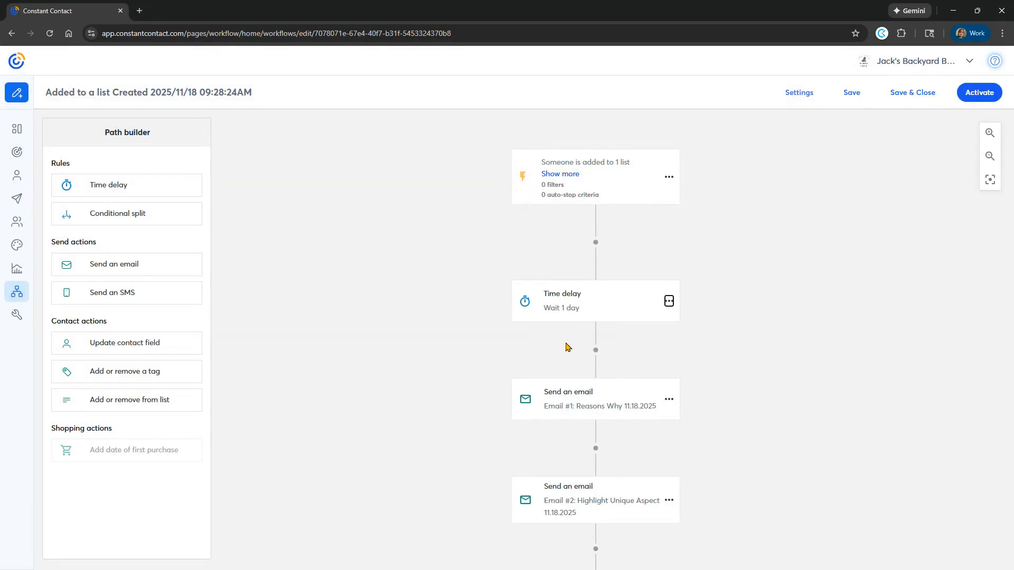
Add a time delay between Email #1 and Email #2 and set it to 3 days
{"action": "scroll", "coordinate": [564, 341], "scroll_direction": "down", "scroll_amount": 1}
{"action": "scroll", "coordinate": [564, 341], "scroll_direction": "down", "scroll_amount": 1}
{"action": "left_click_drag", "start_coordinate": [113, 191], "coordinate": [559, 342]}
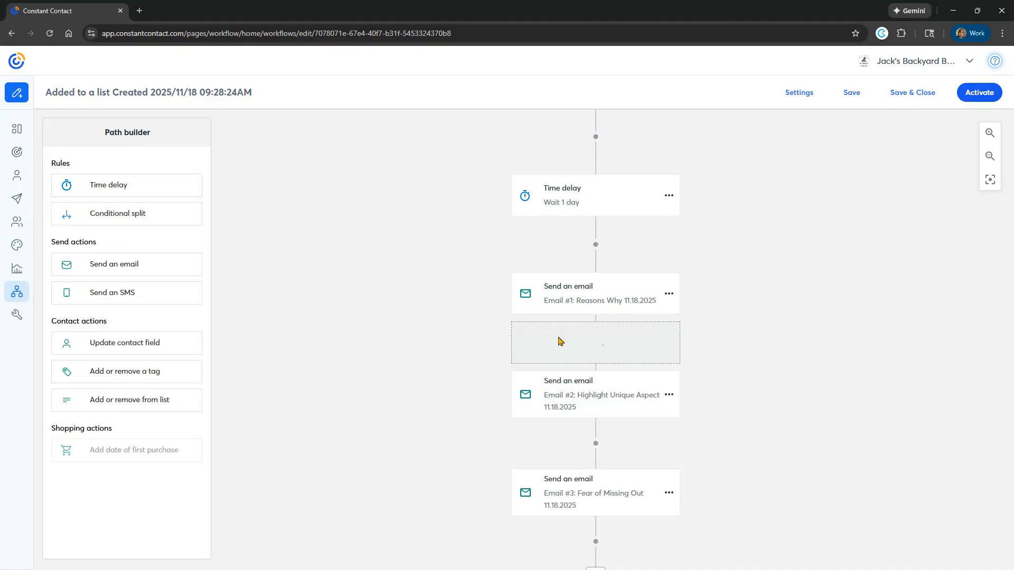
{"action": "left_click", "coordinate": [669, 392]}
{"action": "left_click", "coordinate": [686, 409]}
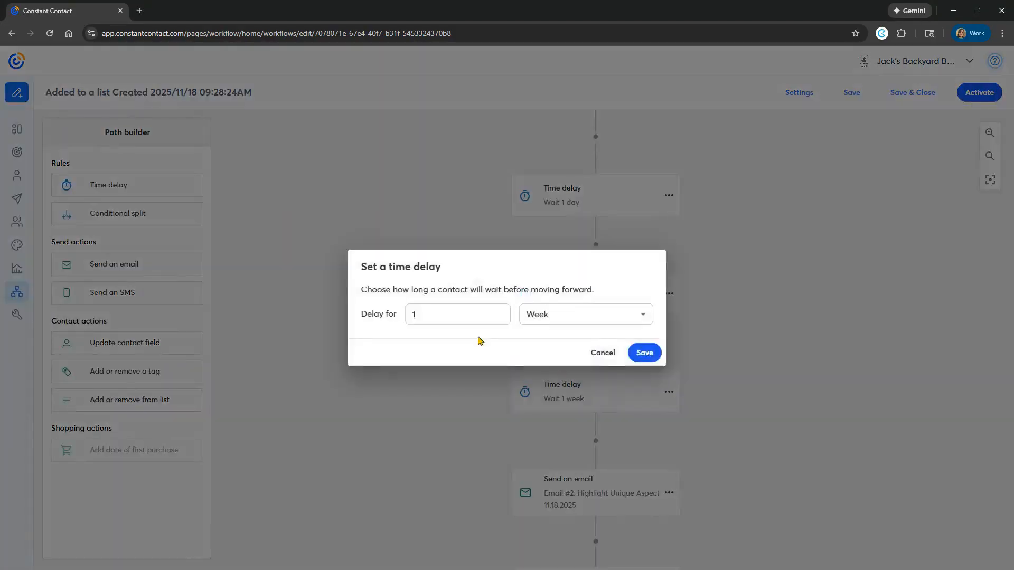
{"action": "double_click", "coordinate": [410, 315]}
{"action": "key", "text": "BackSpace"}
{"action": "type", "text": "3"}
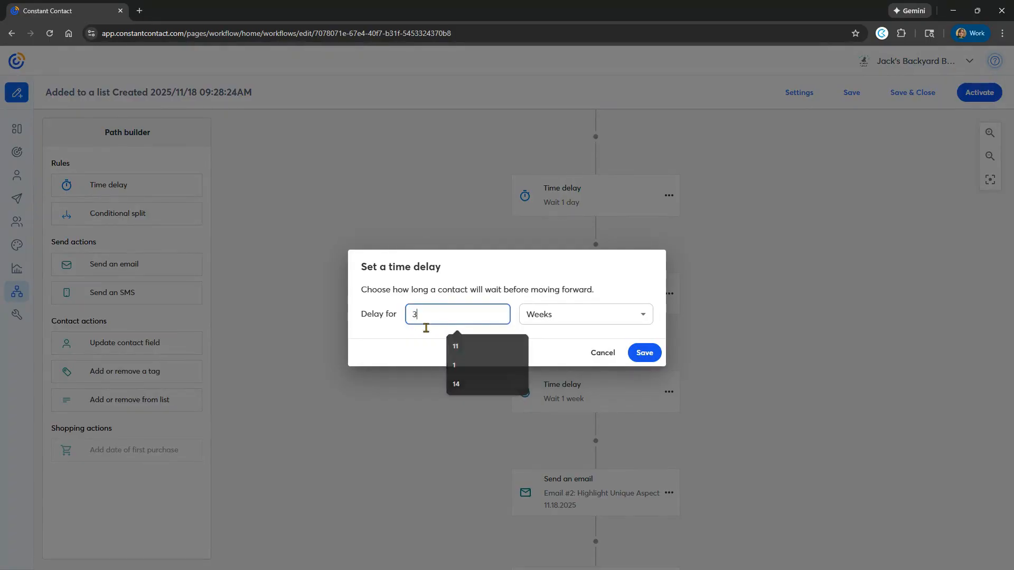
{"action": "left_click", "coordinate": [545, 315]}
{"action": "left_click", "coordinate": [545, 379]}
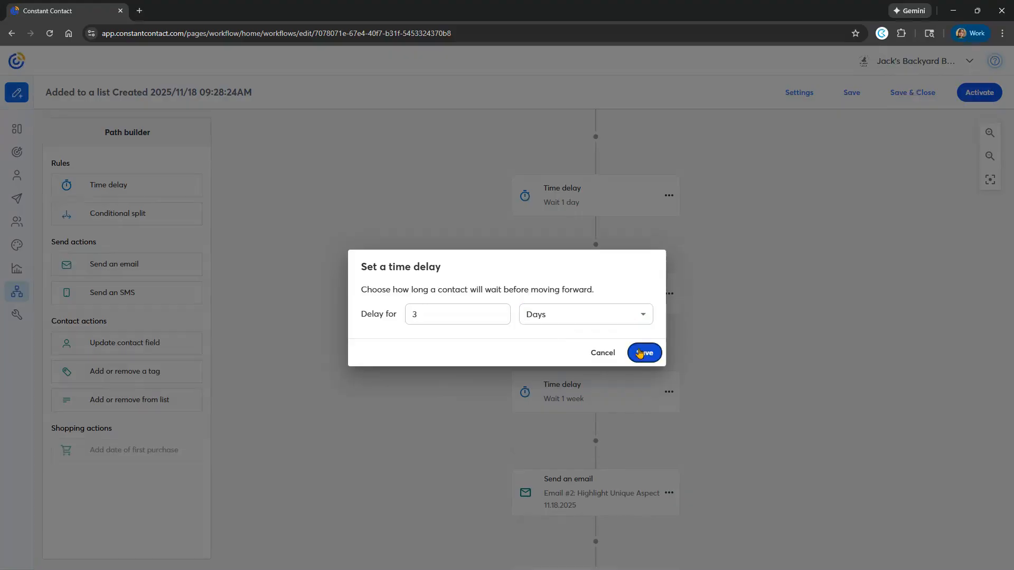
{"action": "left_click", "coordinate": [643, 352]}
Add a time delay between Email #2 and Email #3, set it to 3 days, and check the resulting path sequence
{"action": "scroll", "coordinate": [463, 359], "scroll_direction": "down", "scroll_amount": 3}
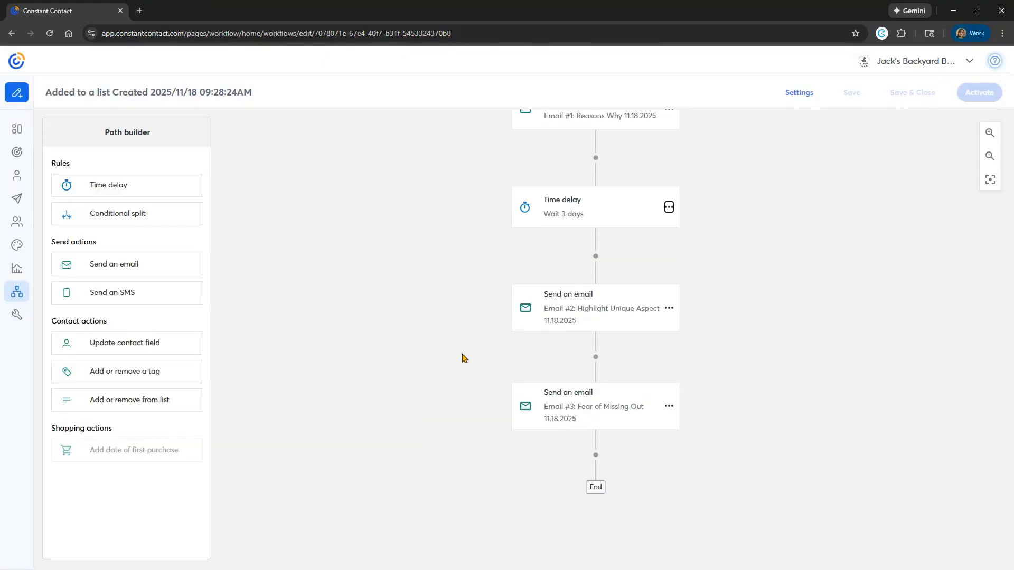
{"action": "left_click_drag", "start_coordinate": [133, 191], "coordinate": [591, 366]}
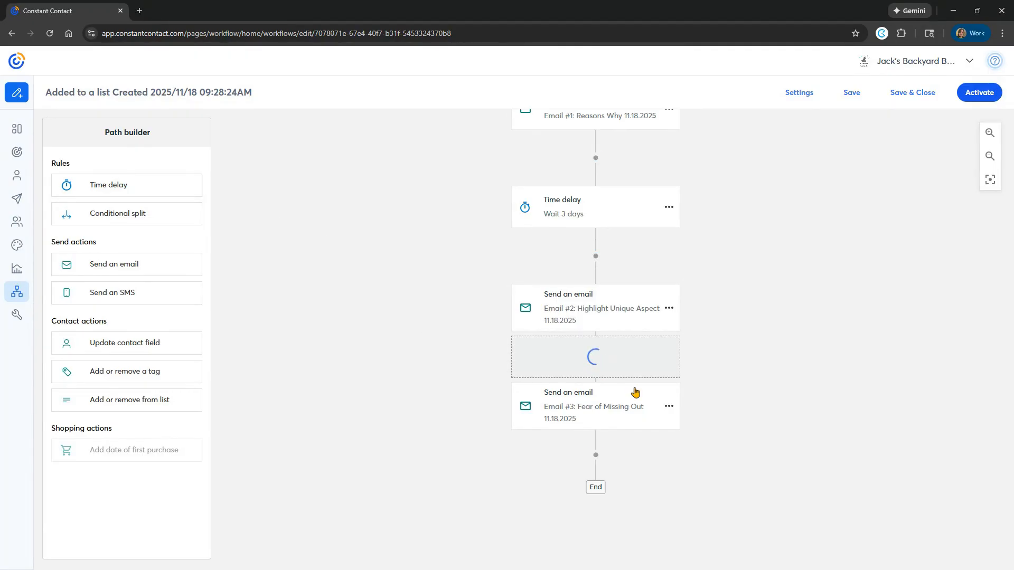
{"action": "left_click", "coordinate": [668, 406]}
{"action": "left_click", "coordinate": [683, 416]}
{"action": "left_click", "coordinate": [669, 405]}
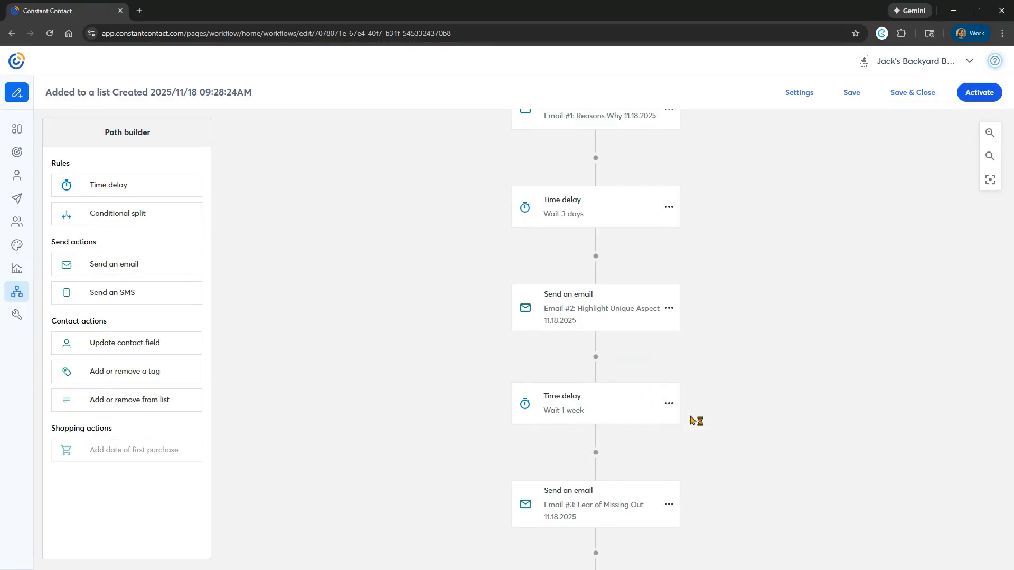
{"action": "left_click", "coordinate": [688, 420]}
{"action": "double_click", "coordinate": [426, 315]}
{"action": "type", "text": "3"}
{"action": "left_click", "coordinate": [575, 320]}
{"action": "left_click", "coordinate": [541, 378]}
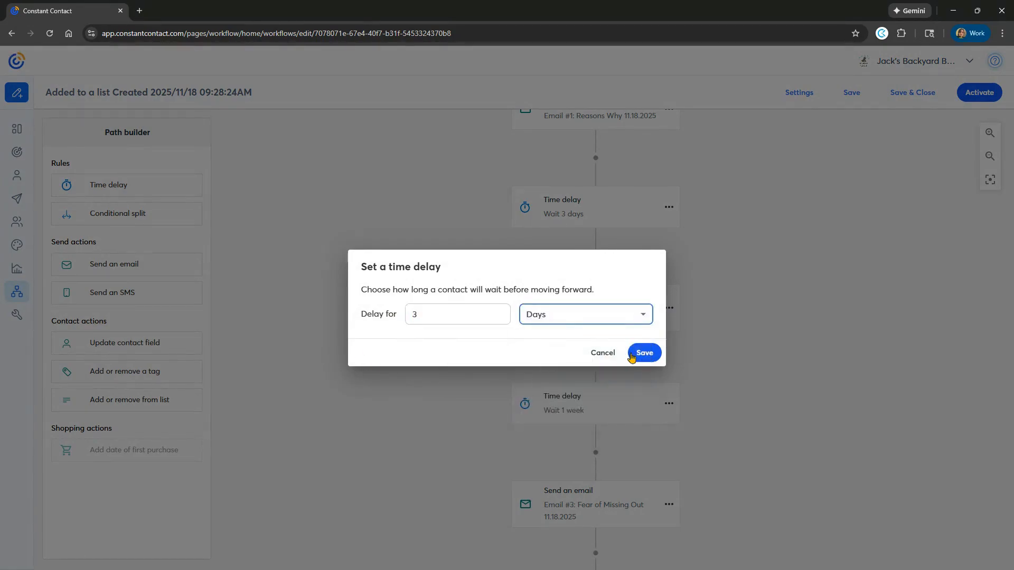
{"action": "left_click", "coordinate": [644, 353]}
{"action": "scroll", "coordinate": [572, 229], "scroll_direction": "up", "scroll_amount": 3}
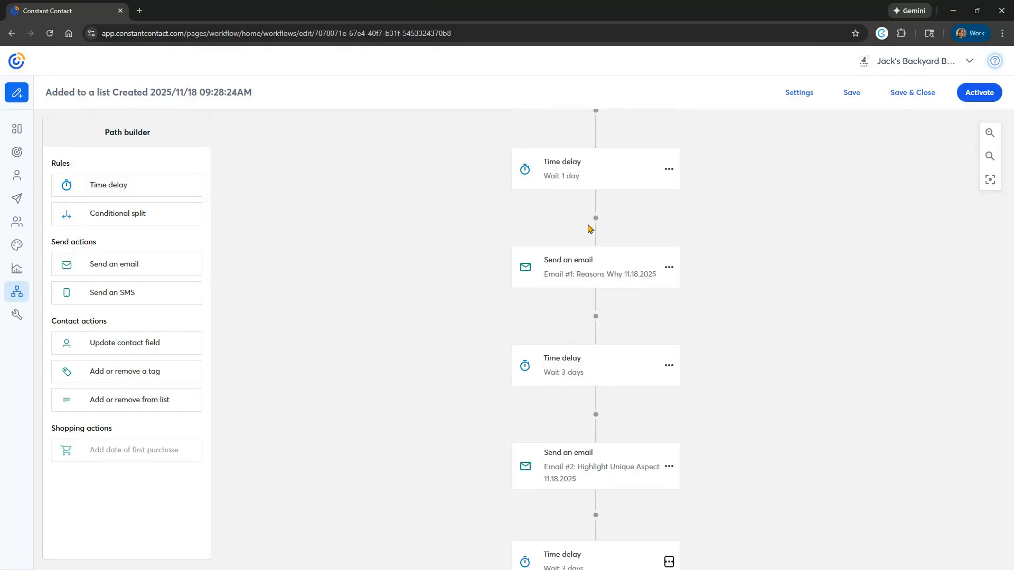
{"action": "scroll", "coordinate": [590, 228], "scroll_direction": "down", "scroll_amount": 4}
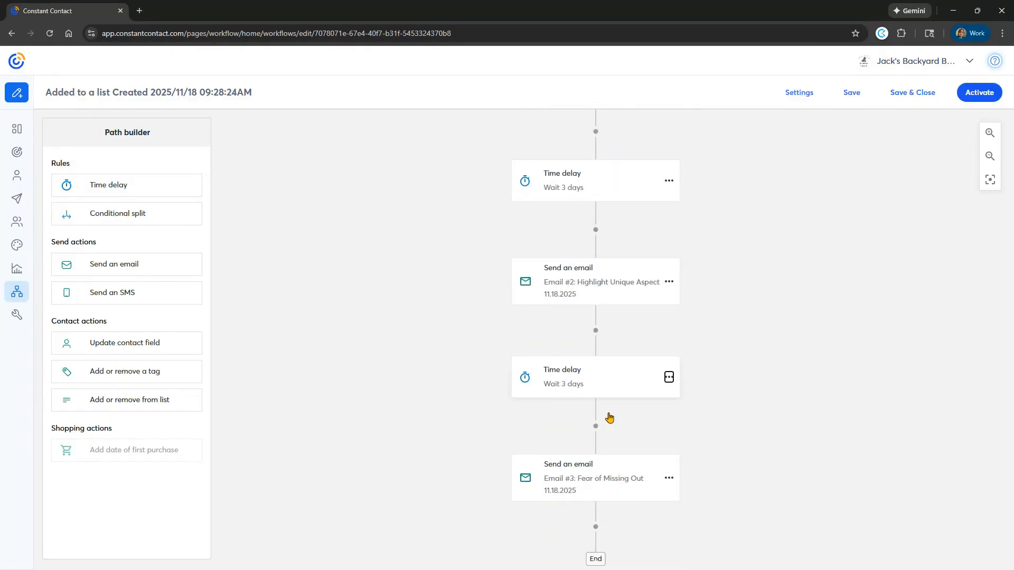
Review the whole automation path from the list trigger through the three emails and their time delays to the end
{"action": "scroll", "coordinate": [593, 456], "scroll_direction": "up", "scroll_amount": 4}
{"action": "scroll", "coordinate": [591, 454], "scroll_direction": "down", "scroll_amount": 3}
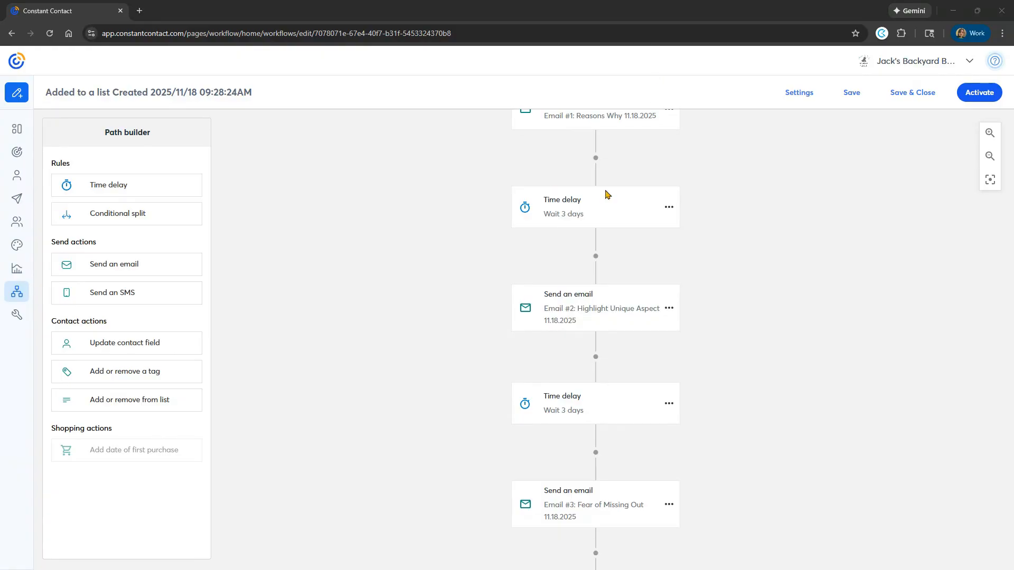
{"action": "scroll", "coordinate": [565, 501], "scroll_direction": "down", "scroll_amount": 2}
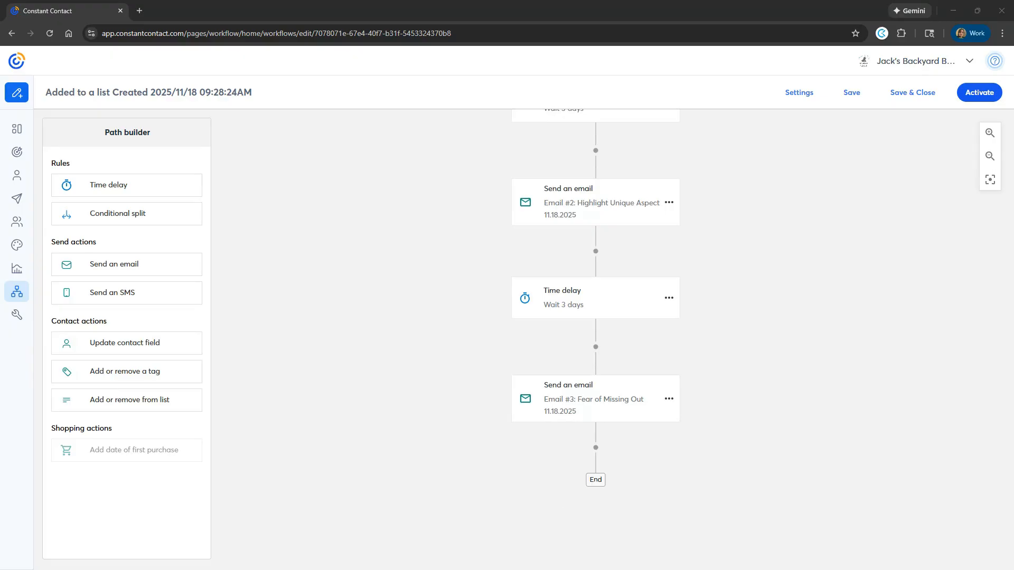
{"action": "scroll", "coordinate": [516, 408], "scroll_direction": "up", "scroll_amount": 8}
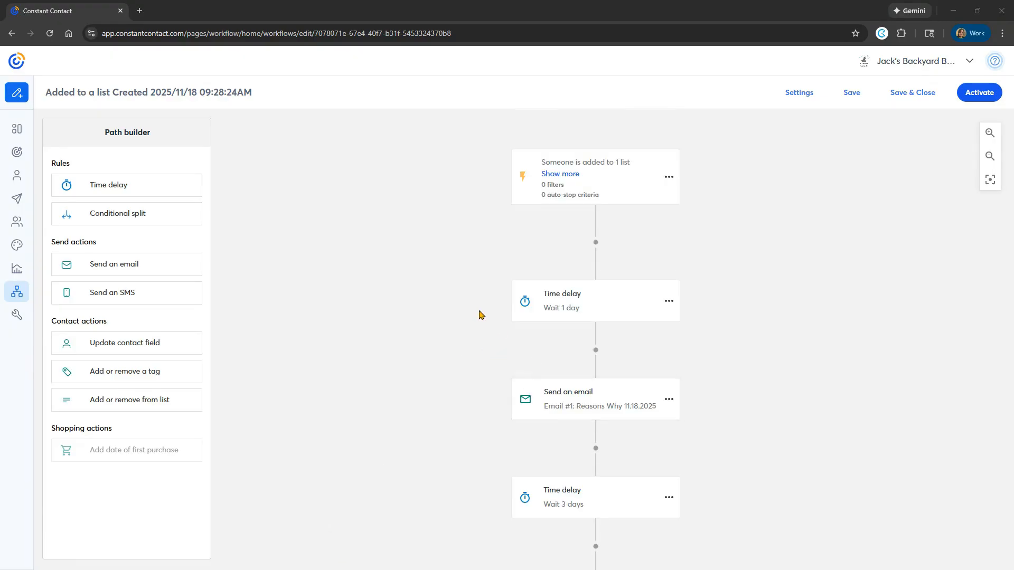
{"action": "left_click", "coordinate": [989, 156]}
{"action": "left_click_drag", "start_coordinate": [640, 463], "coordinate": [619, 353]}
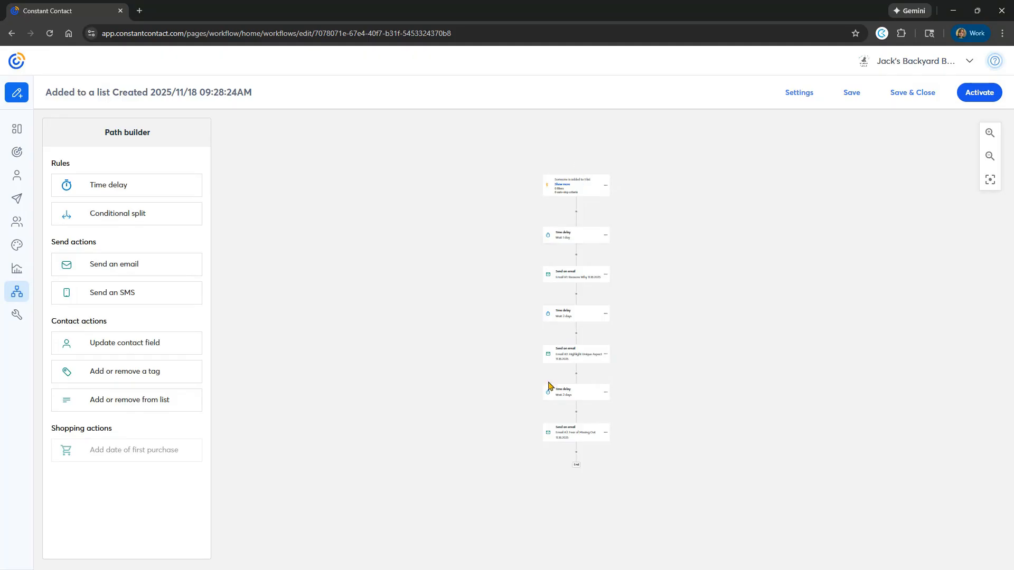
{"action": "left_click", "coordinate": [990, 133]}
{"action": "left_click_drag", "start_coordinate": [661, 224], "coordinate": [718, 536]}
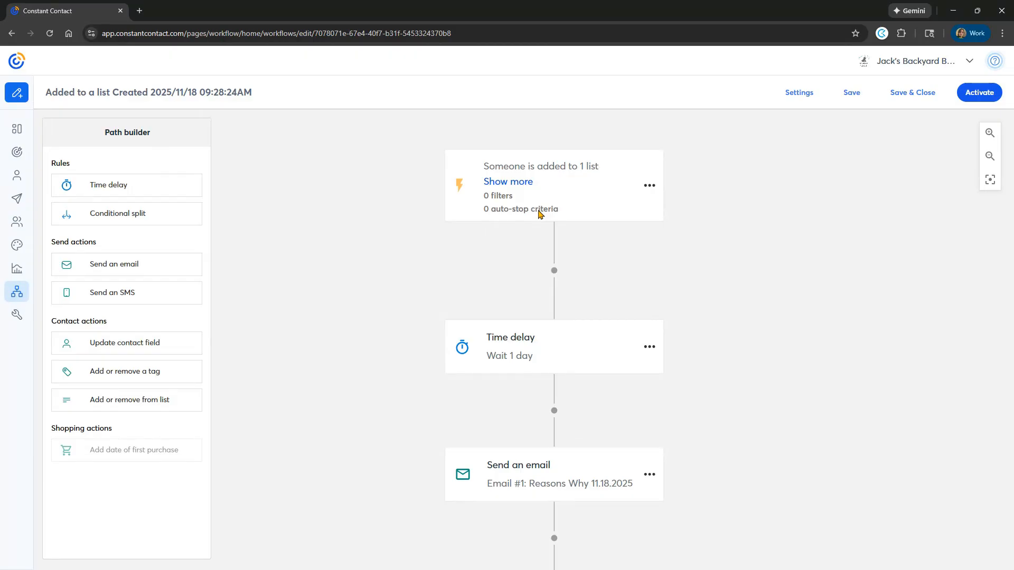
{"action": "scroll", "coordinate": [539, 213], "scroll_direction": "down", "scroll_amount": 2}
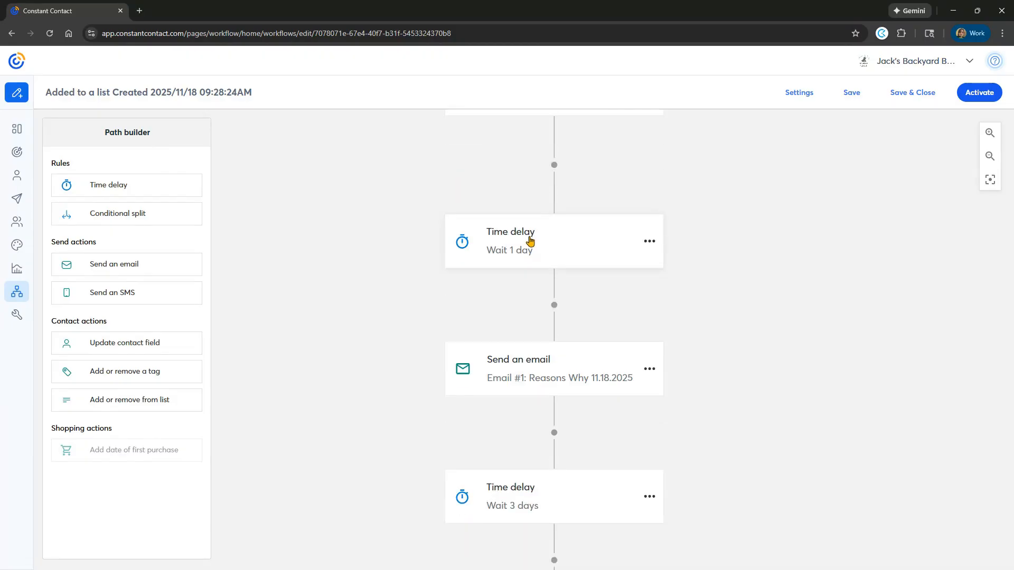
{"action": "scroll", "coordinate": [523, 240], "scroll_direction": "down", "scroll_amount": 2}
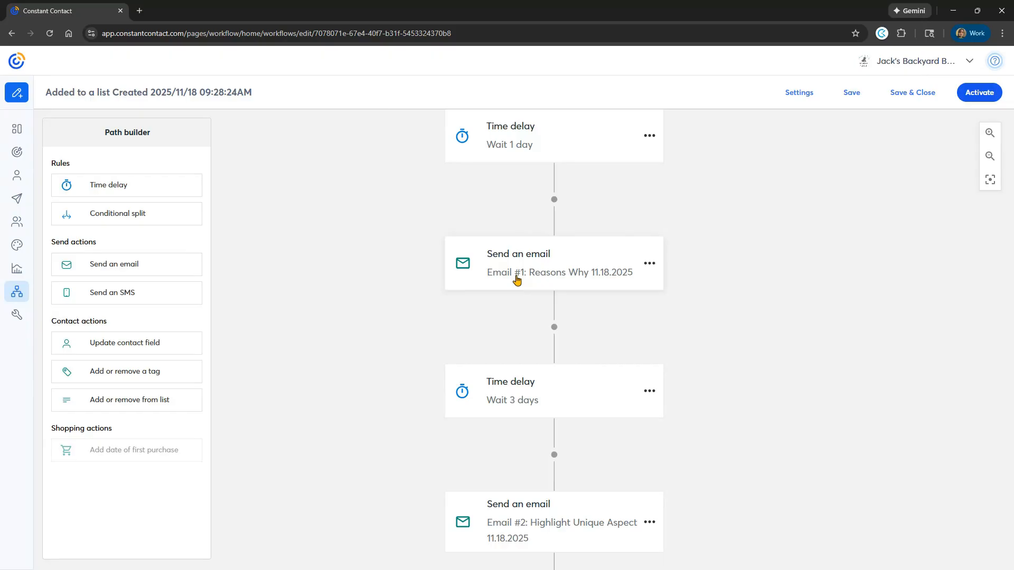
{"action": "scroll", "coordinate": [517, 280], "scroll_direction": "down", "scroll_amount": 2}
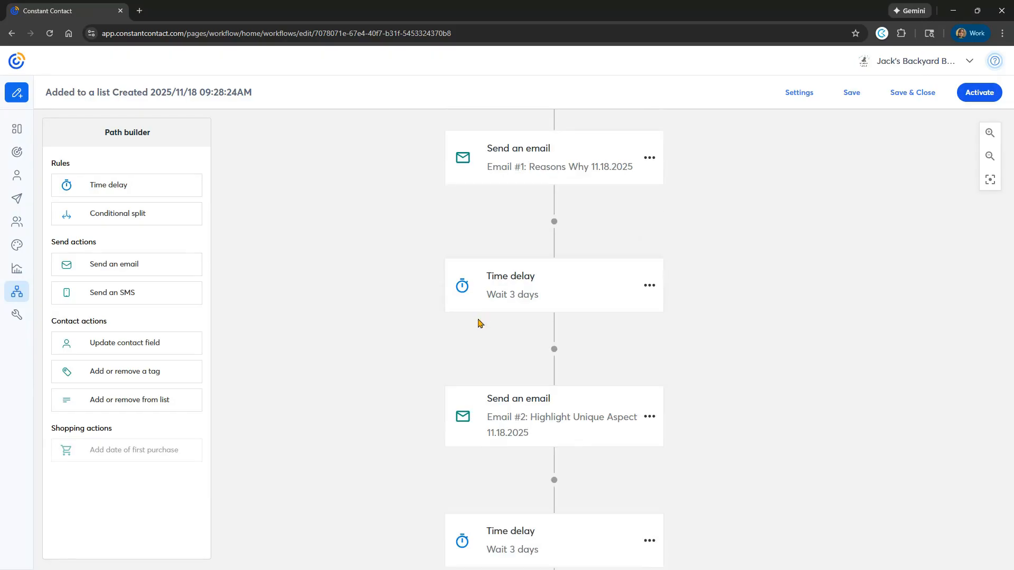
{"action": "scroll", "coordinate": [495, 310], "scroll_direction": "down", "scroll_amount": 2}
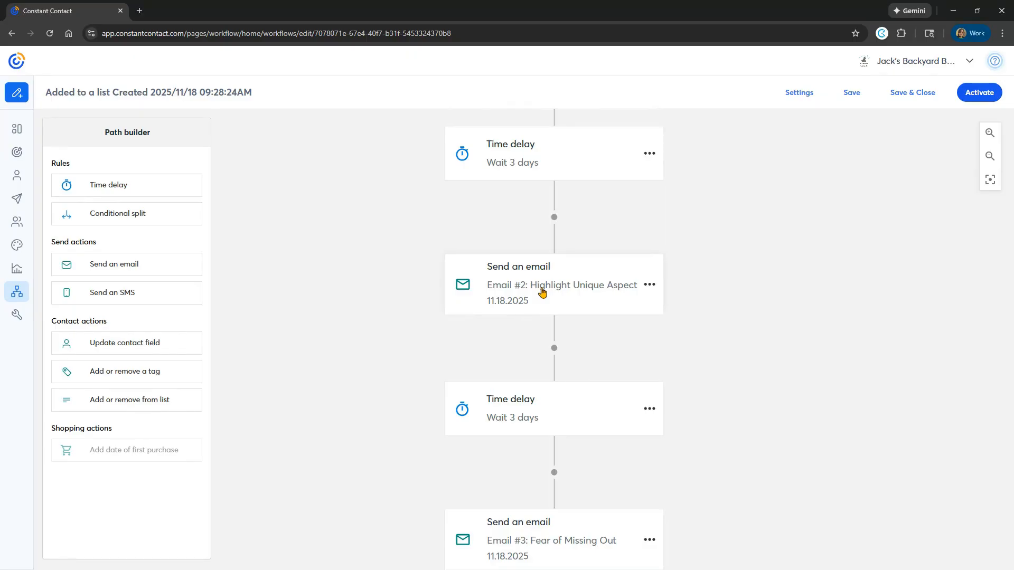
{"action": "scroll", "coordinate": [542, 292], "scroll_direction": "down", "scroll_amount": 2}
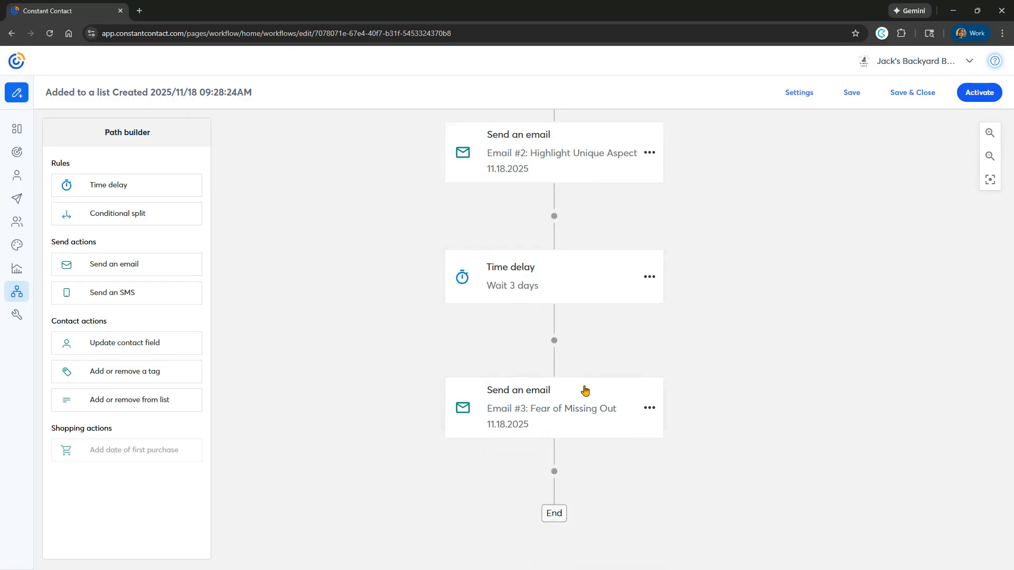
{"action": "scroll", "coordinate": [586, 388], "scroll_direction": "down", "scroll_amount": 1}
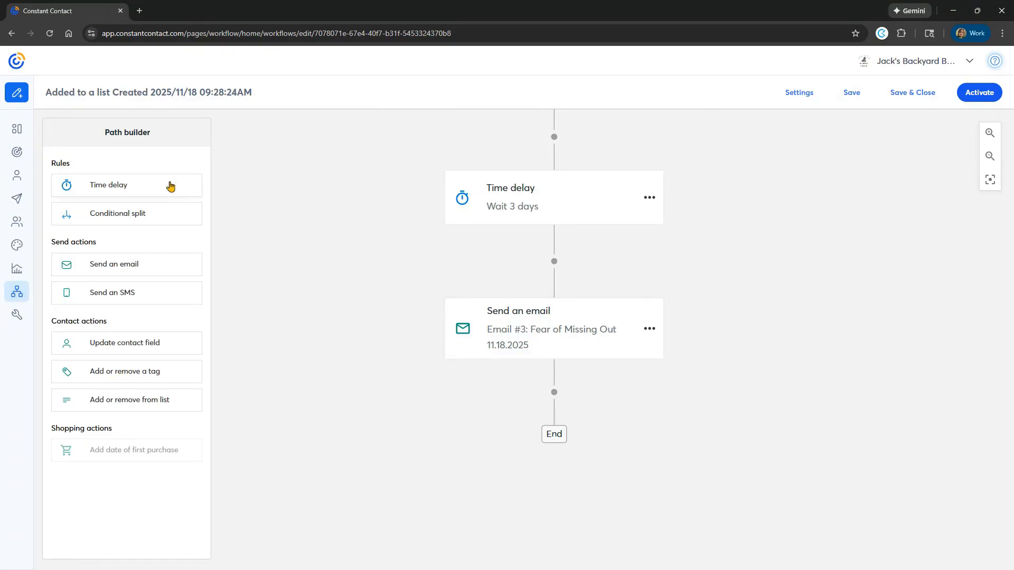
Add a time delay and a conditional split after Email #3, using the Contact activity condition Clicked a link in email, any, from Email #3
{"action": "left_click_drag", "start_coordinate": [168, 185], "coordinate": [600, 399]}
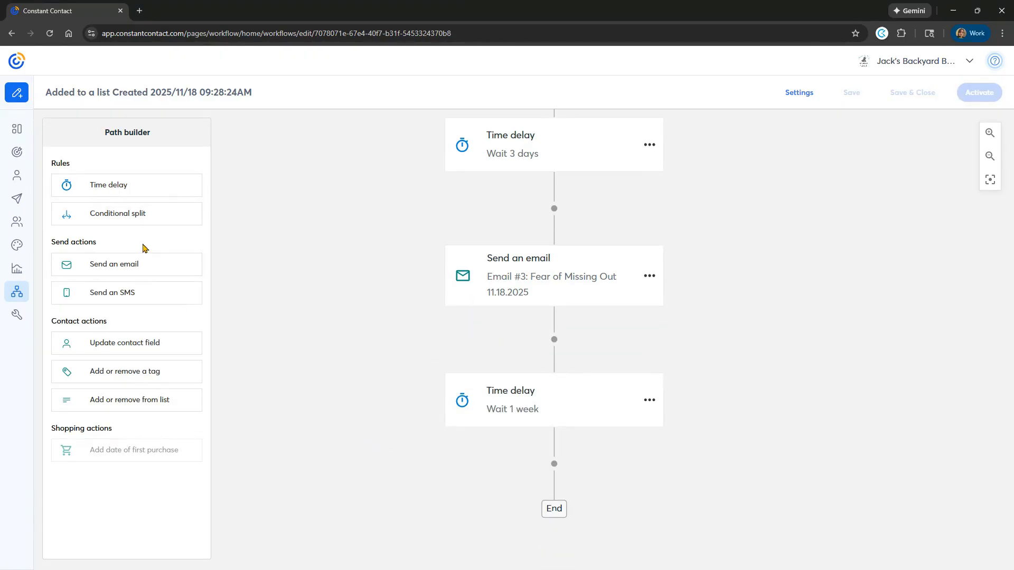
{"action": "left_click_drag", "start_coordinate": [147, 217], "coordinate": [534, 468]}
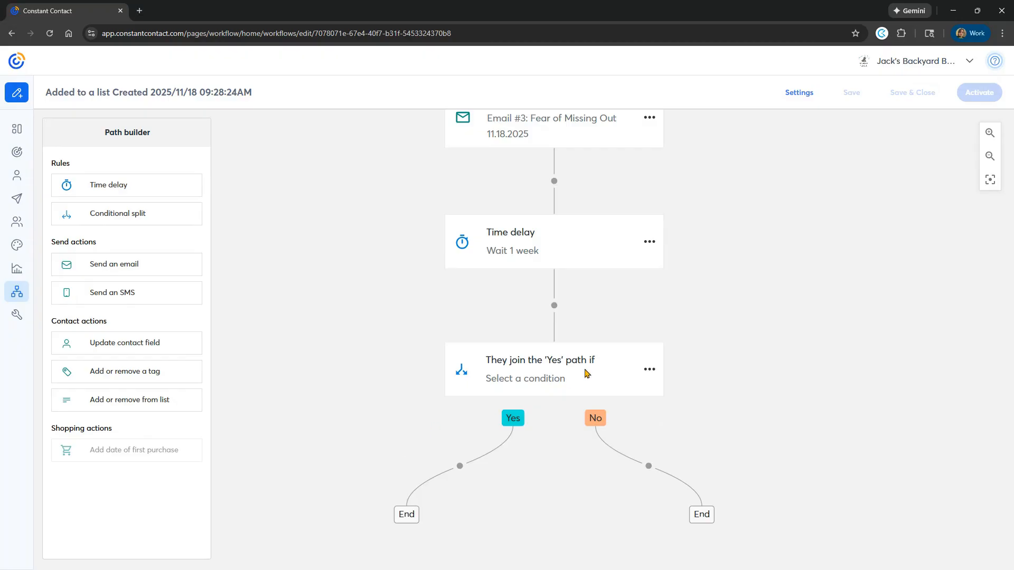
{"action": "left_click", "coordinate": [650, 372]}
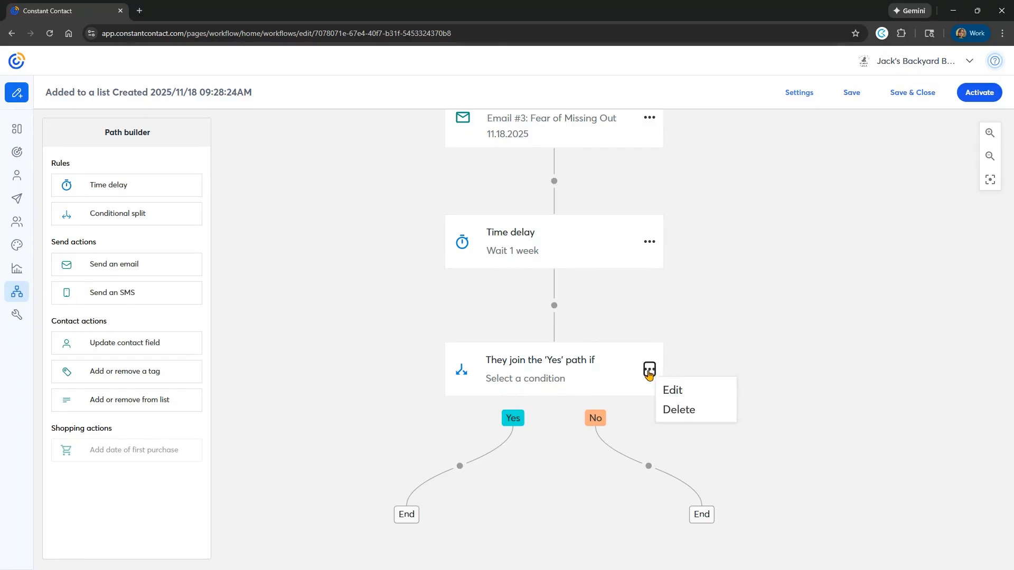
{"action": "left_click", "coordinate": [681, 395]}
{"action": "left_click", "coordinate": [467, 320]}
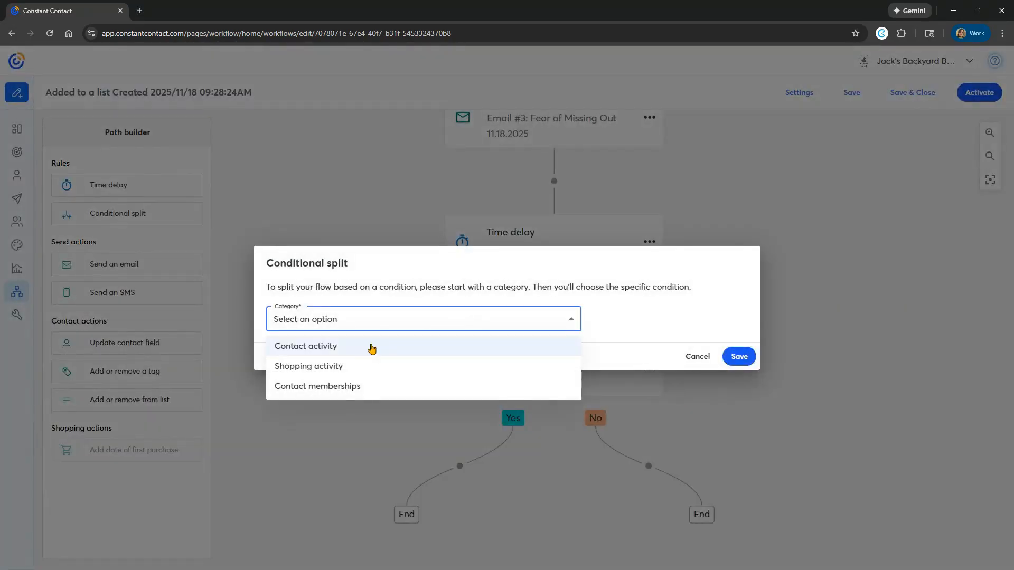
{"action": "left_click", "coordinate": [326, 351]}
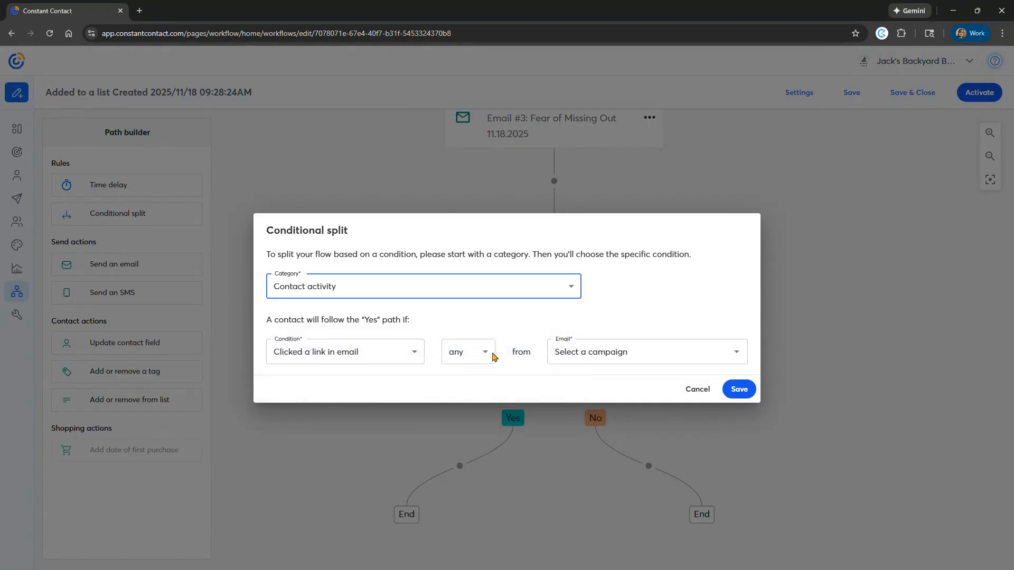
{"action": "left_click", "coordinate": [608, 353]}
{"action": "left_click", "coordinate": [605, 173]}
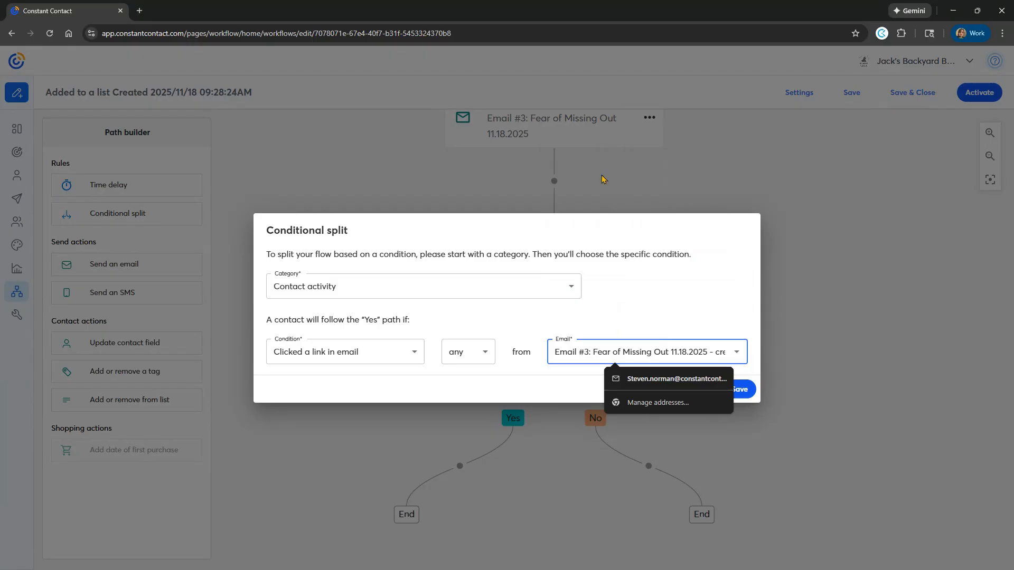
{"action": "left_click", "coordinate": [742, 390]}
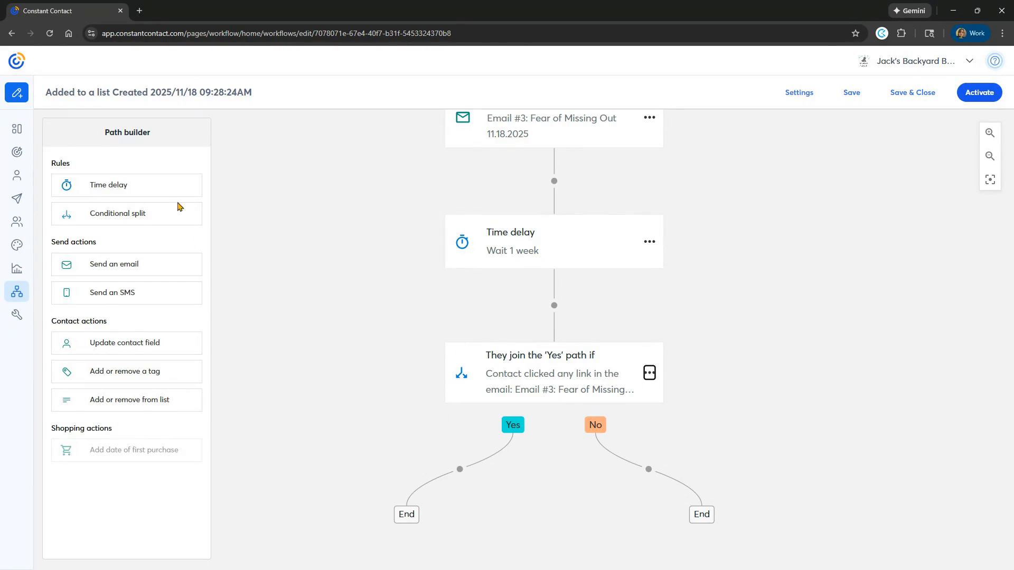
Add a send-email action to the No branch of the conditional split
{"action": "left_click_drag", "start_coordinate": [145, 272], "coordinate": [654, 477]}
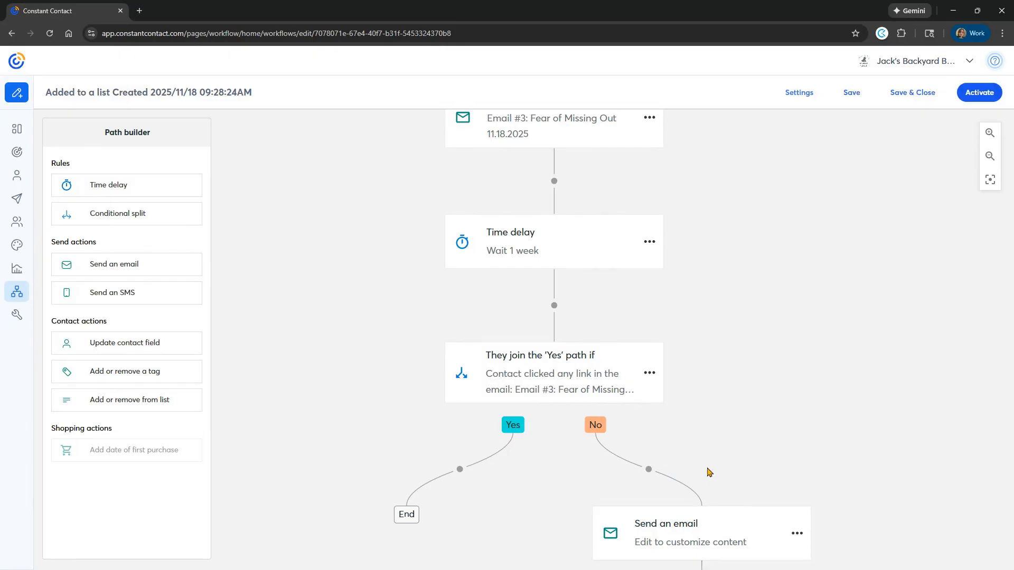
{"action": "scroll", "coordinate": [710, 476], "scroll_direction": "down", "scroll_amount": 2}
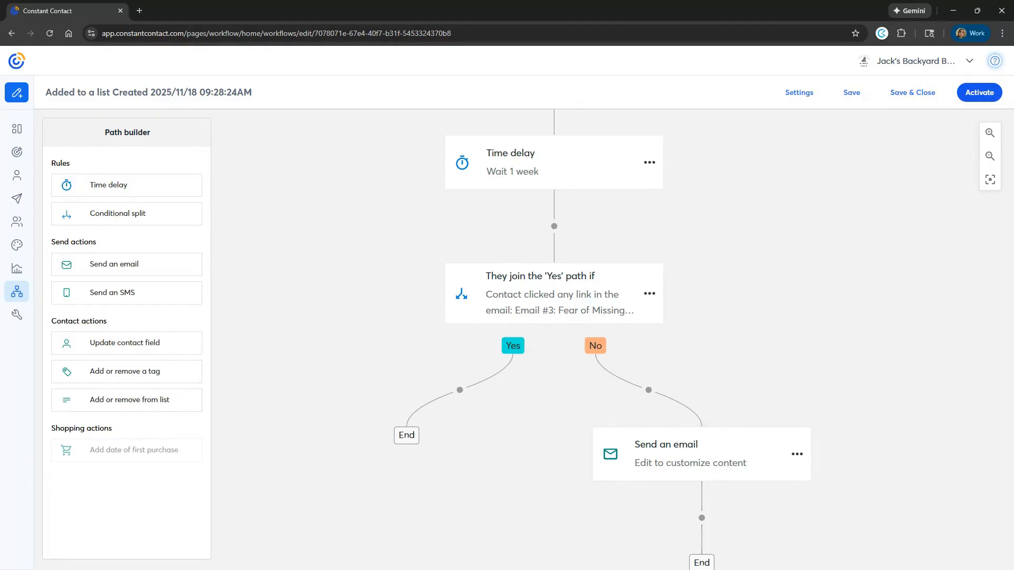
{"action": "scroll", "coordinate": [507, 436], "scroll_direction": "down", "scroll_amount": 2}
{"action": "scroll", "coordinate": [513, 437], "scroll_direction": "up", "scroll_amount": 2}
{"action": "scroll", "coordinate": [514, 437], "scroll_direction": "down", "scroll_amount": 1}
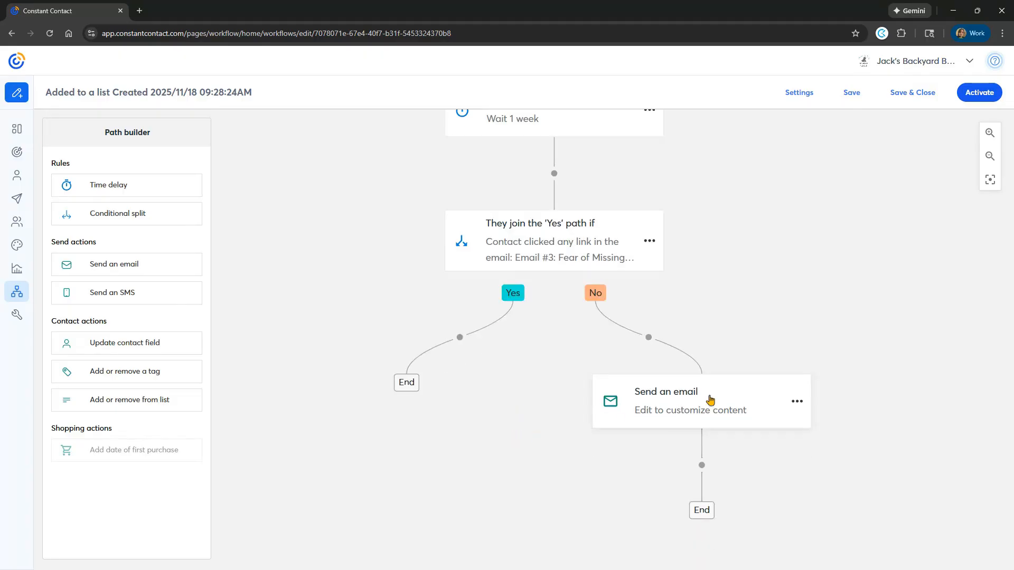
Delete the No-branch email, the conditional split and the 1-week time delay after Email #3
{"action": "left_click", "coordinate": [797, 402]}
{"action": "left_click", "coordinate": [819, 447]}
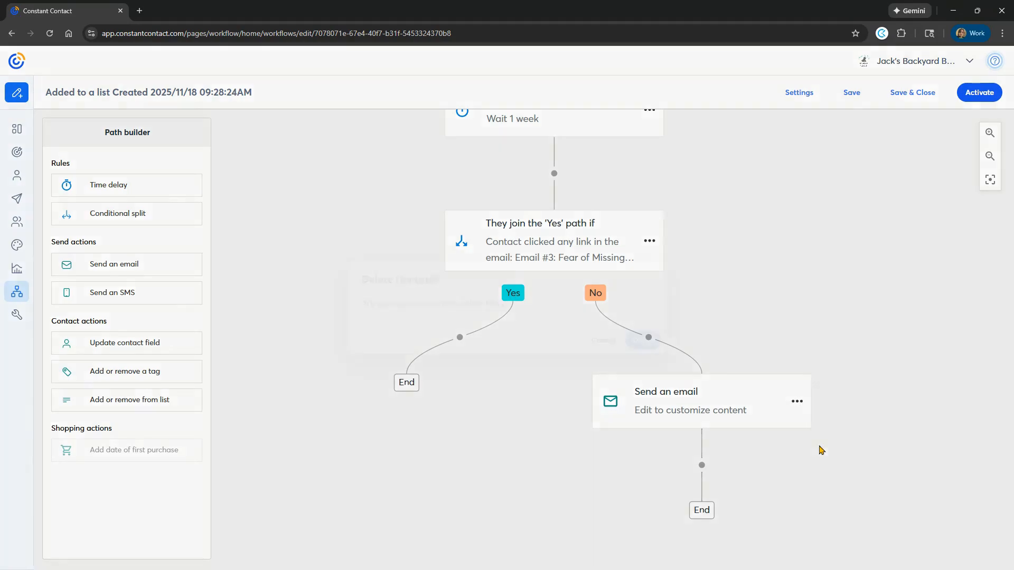
{"action": "left_click", "coordinate": [643, 341]}
{"action": "left_click", "coordinate": [649, 240]}
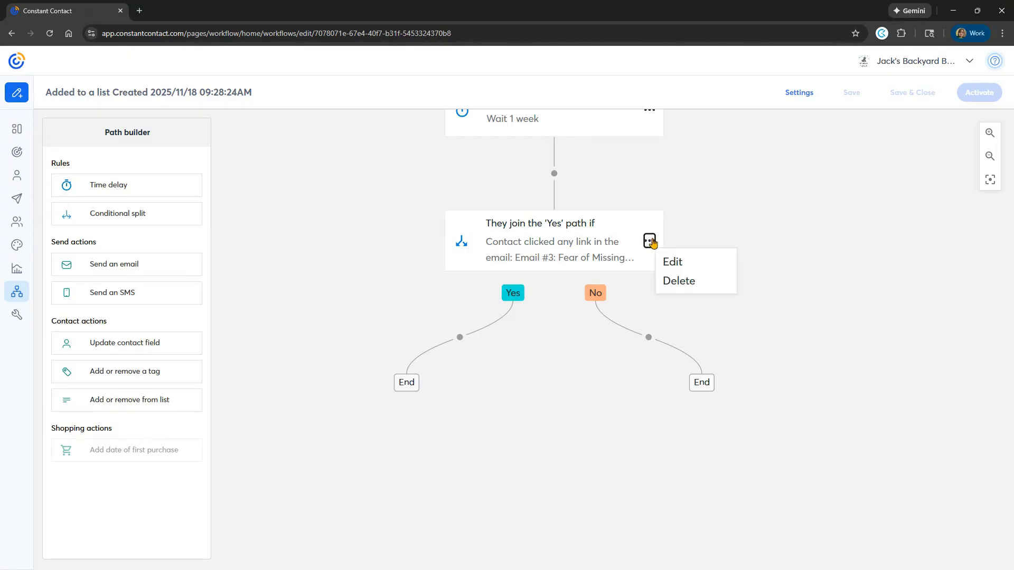
{"action": "left_click", "coordinate": [678, 281]}
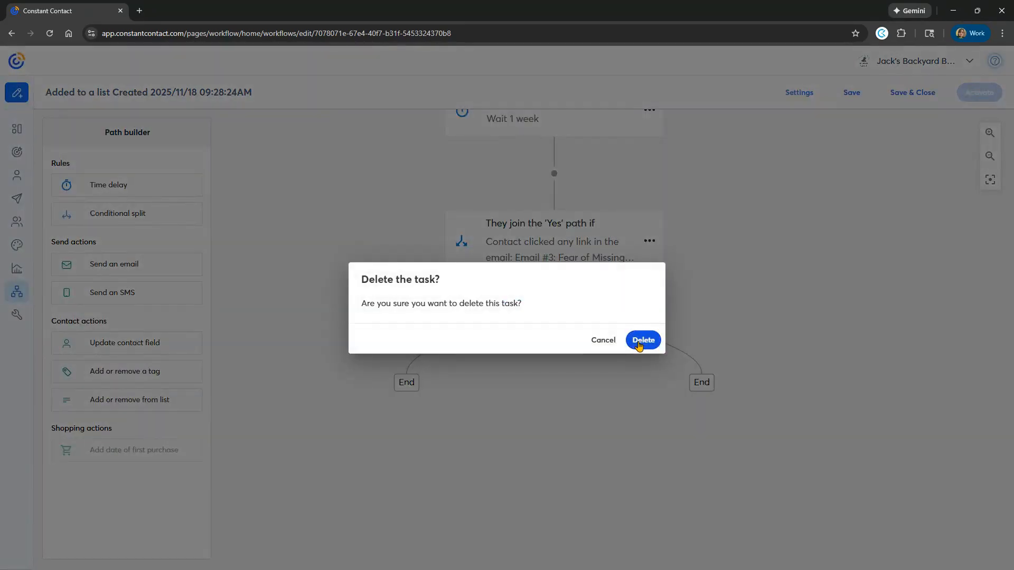
{"action": "left_click", "coordinate": [641, 342]}
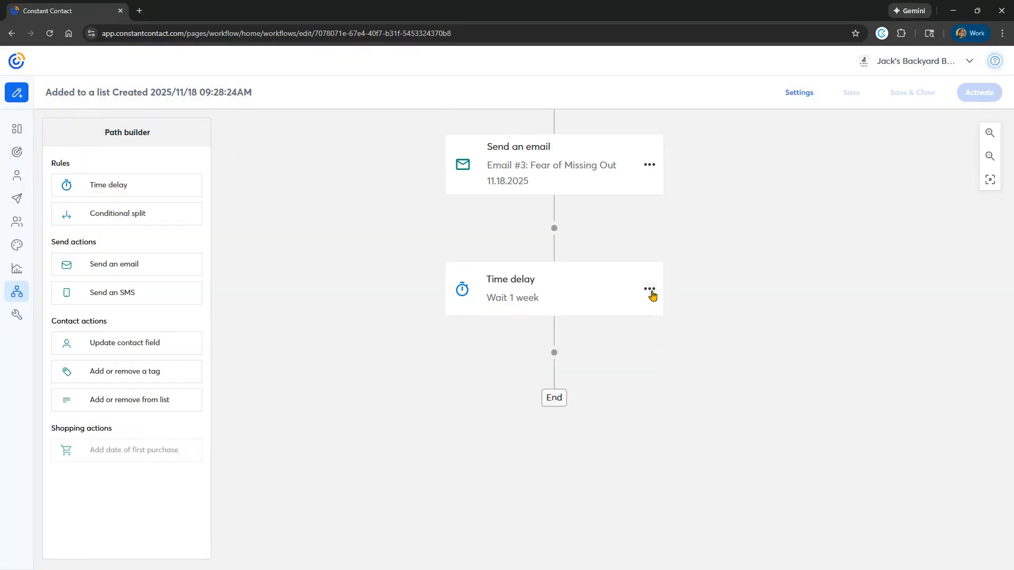
{"action": "left_click", "coordinate": [650, 291]}
{"action": "left_click", "coordinate": [672, 328]}
{"action": "left_click", "coordinate": [643, 340]}
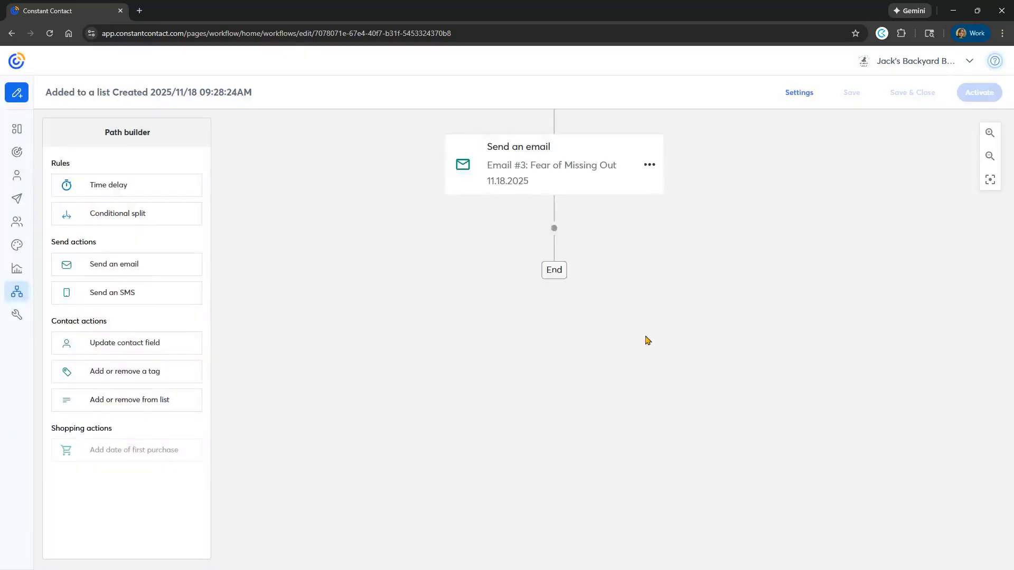
Add an auto-stop criterion to the list trigger so that Tag membership is Cycling Club Member, and save the trigger settings
{"action": "scroll", "coordinate": [641, 344], "scroll_direction": "up", "scroll_amount": 10}
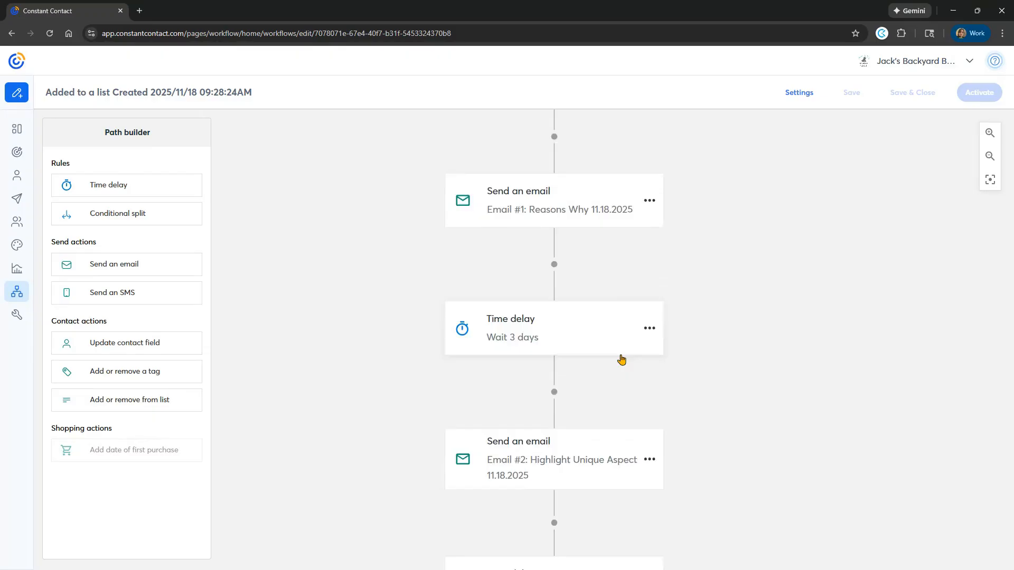
{"action": "scroll", "coordinate": [621, 359], "scroll_direction": "up", "scroll_amount": 5}
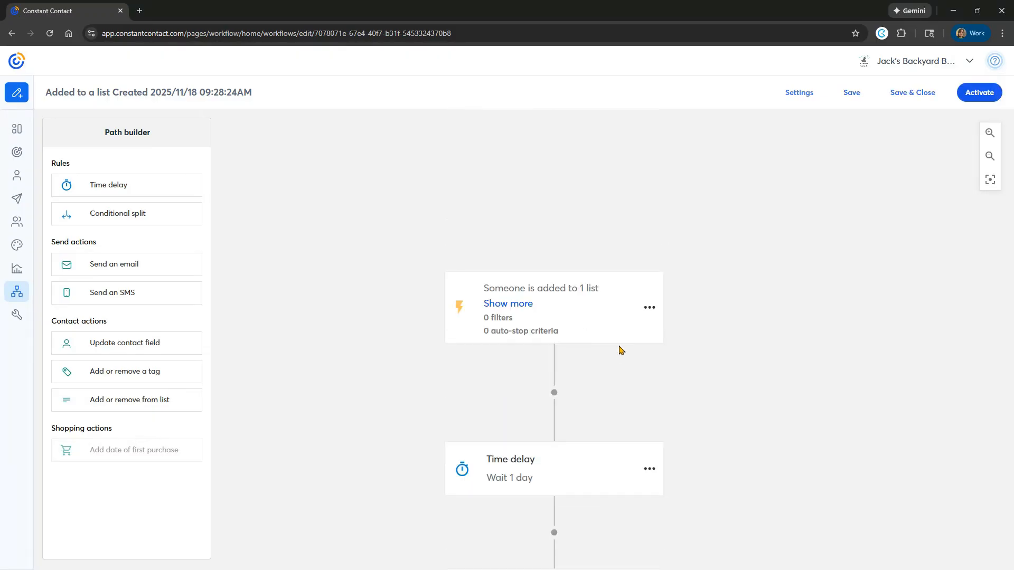
{"action": "left_click", "coordinate": [651, 309]}
{"action": "left_click", "coordinate": [667, 326]}
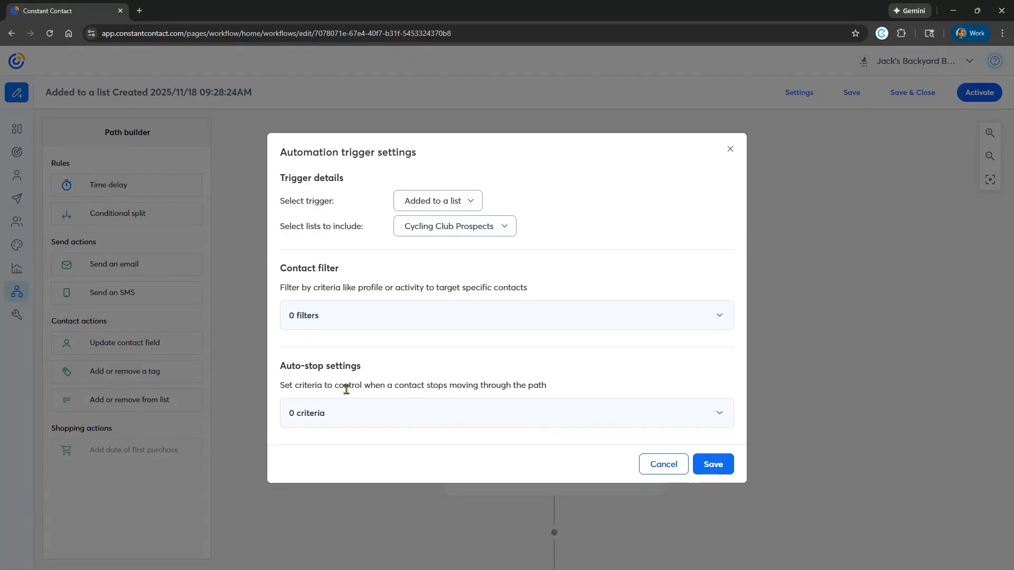
{"action": "left_click", "coordinate": [356, 418]}
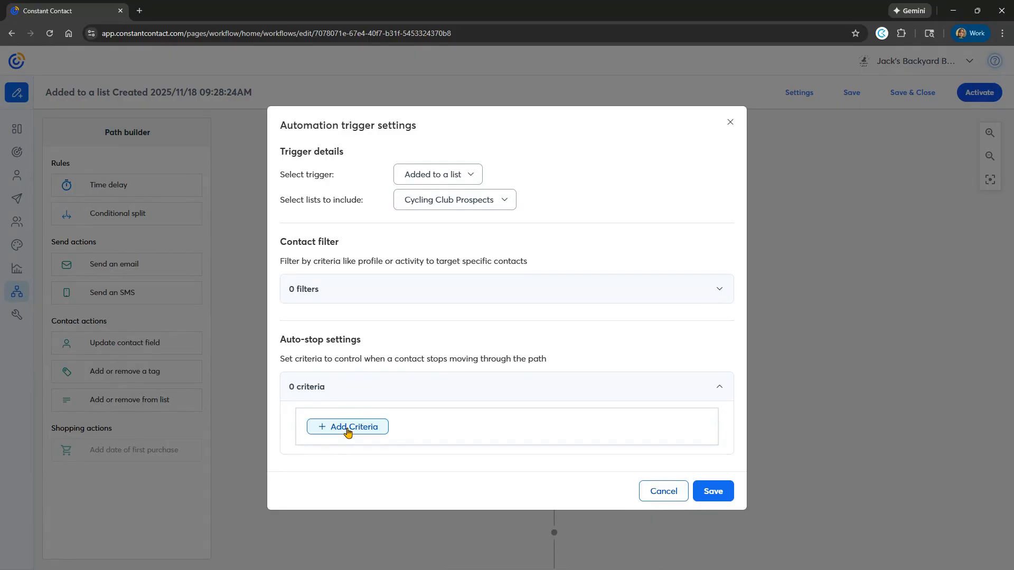
{"action": "left_click", "coordinate": [347, 431]}
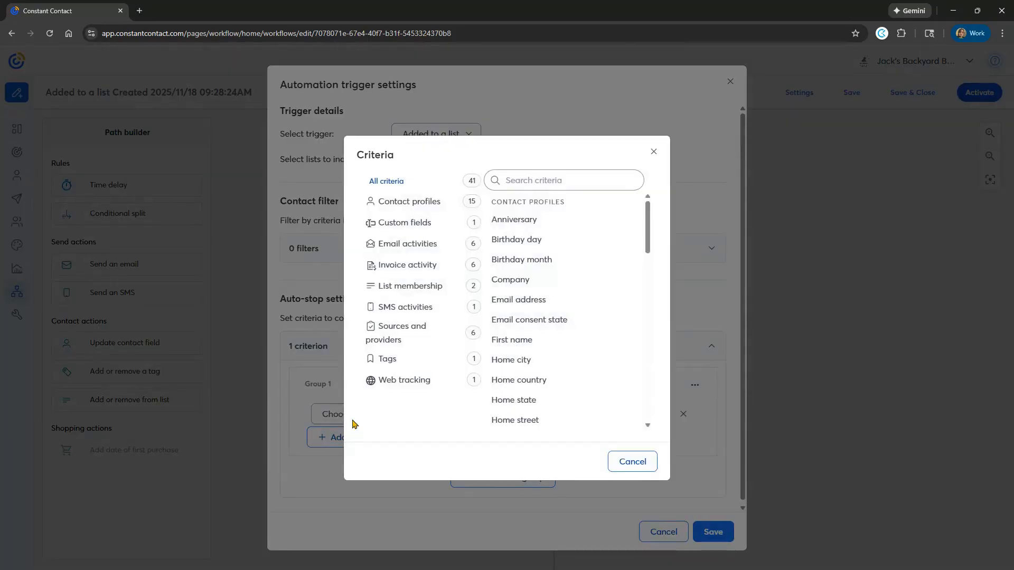
{"action": "left_click", "coordinate": [385, 365]}
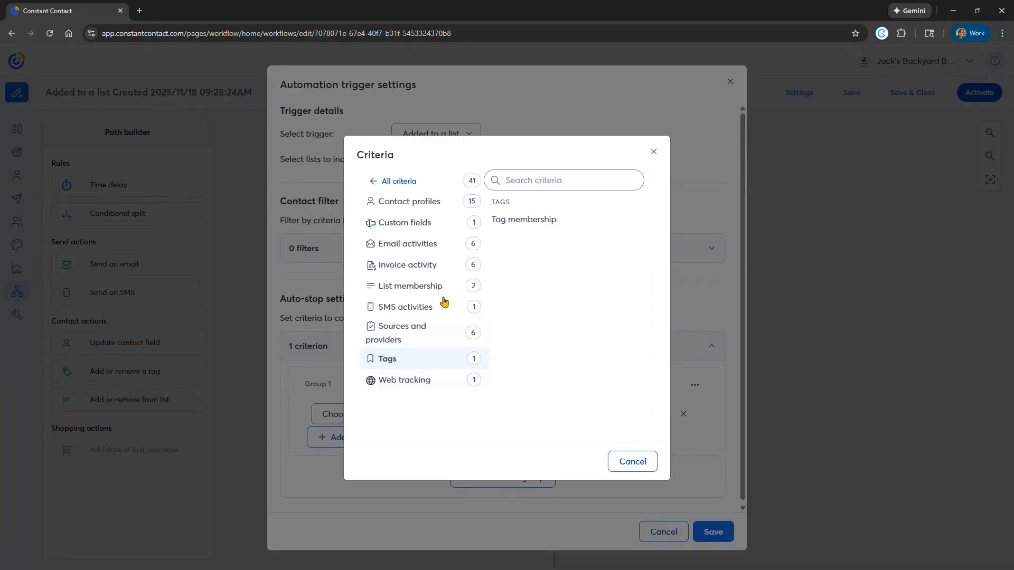
{"action": "left_click", "coordinate": [512, 225]}
{"action": "left_click", "coordinate": [522, 436]}
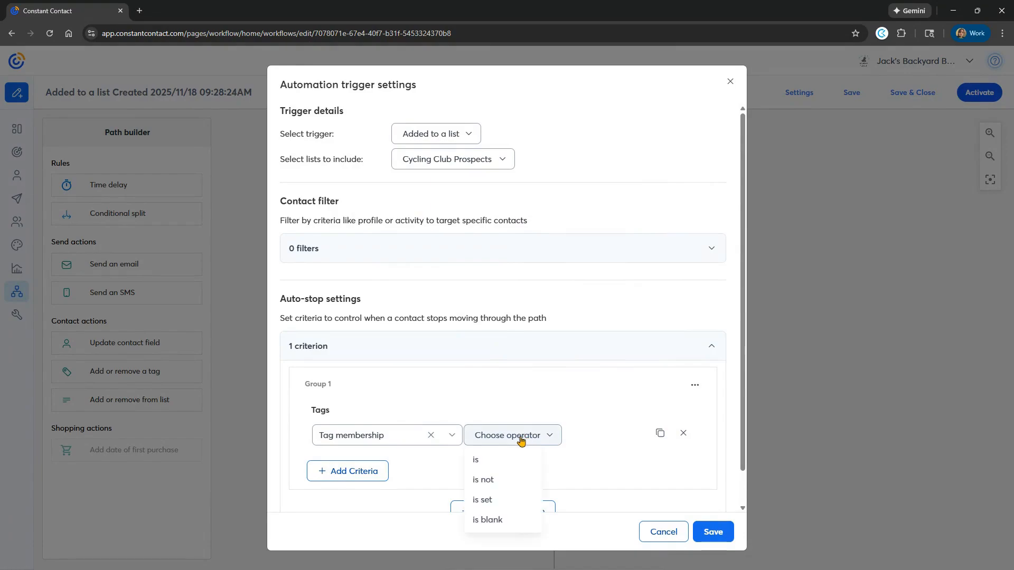
{"action": "left_click", "coordinate": [499, 460]}
{"action": "left_click", "coordinate": [554, 437]}
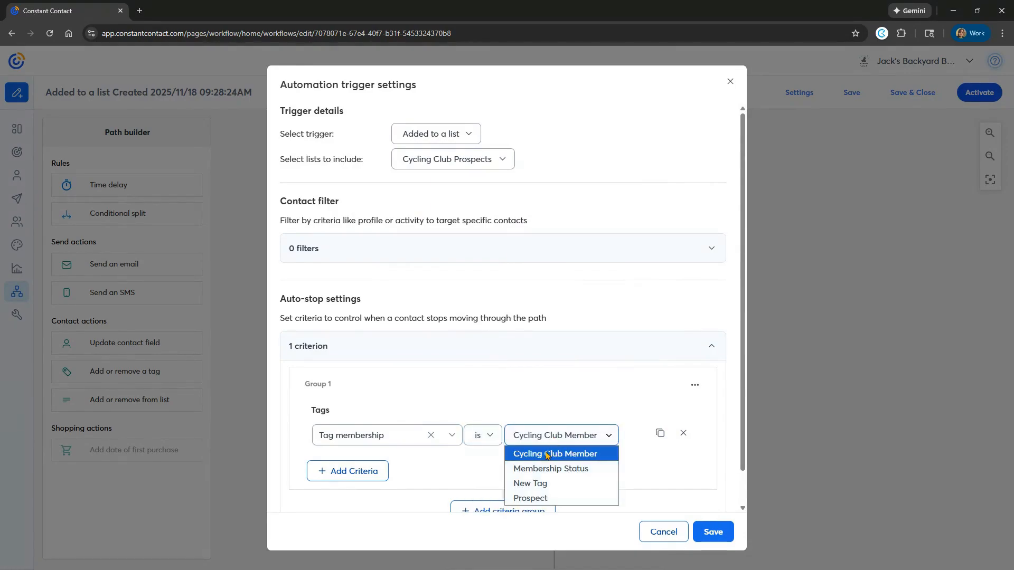
{"action": "left_click", "coordinate": [563, 455]}
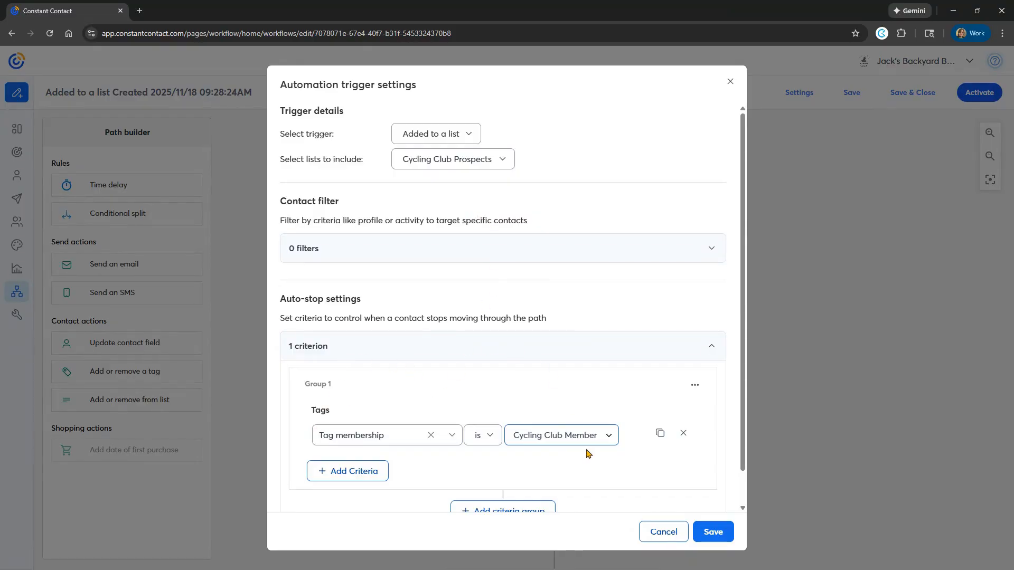
{"action": "left_click", "coordinate": [714, 532]}
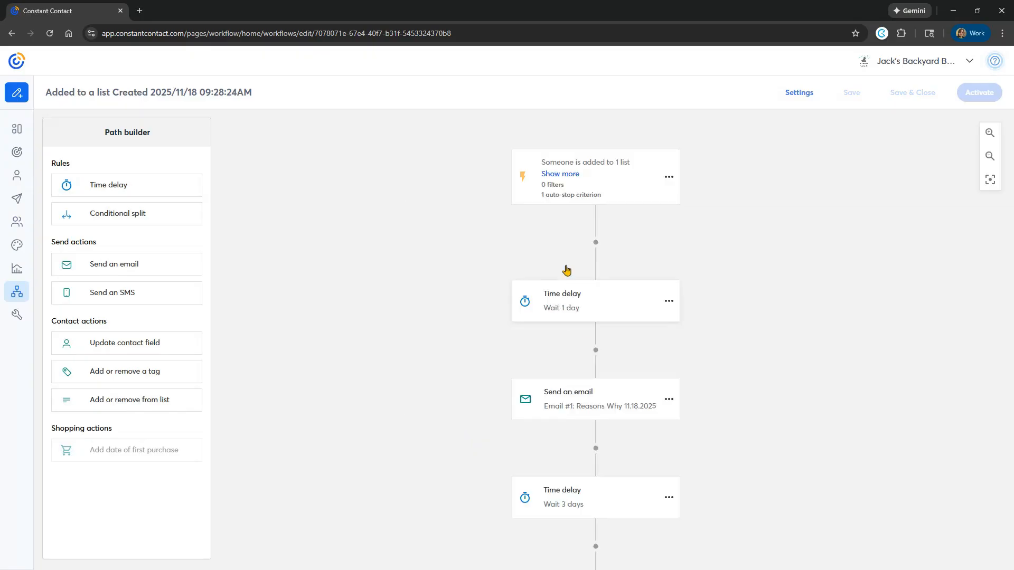
Review the path's time delays and emails, and expand the auto-stop criteria in the list trigger's settings
{"action": "scroll", "coordinate": [604, 378], "scroll_direction": "down", "scroll_amount": 3}
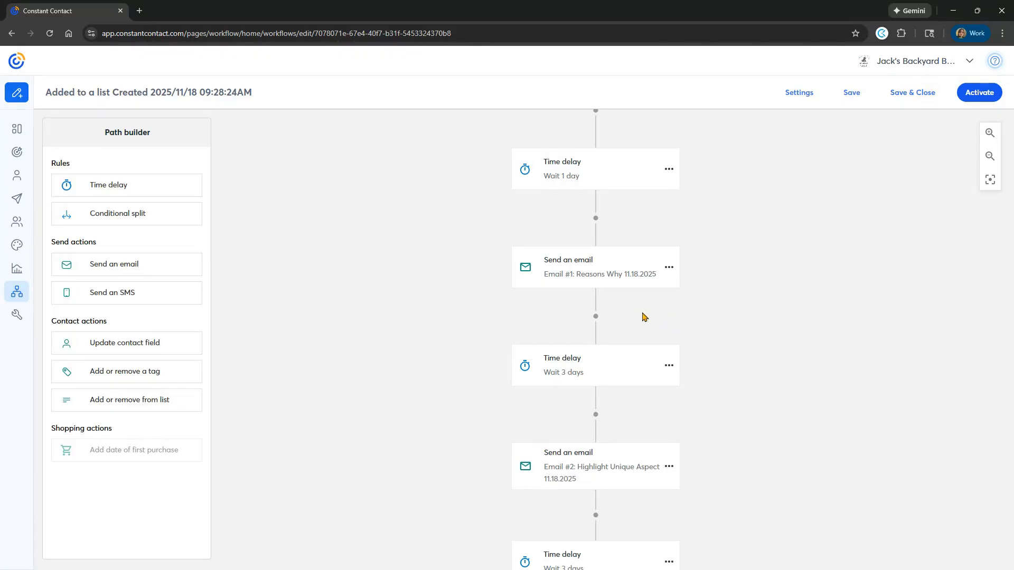
{"action": "scroll", "coordinate": [645, 315], "scroll_direction": "up", "scroll_amount": 4}
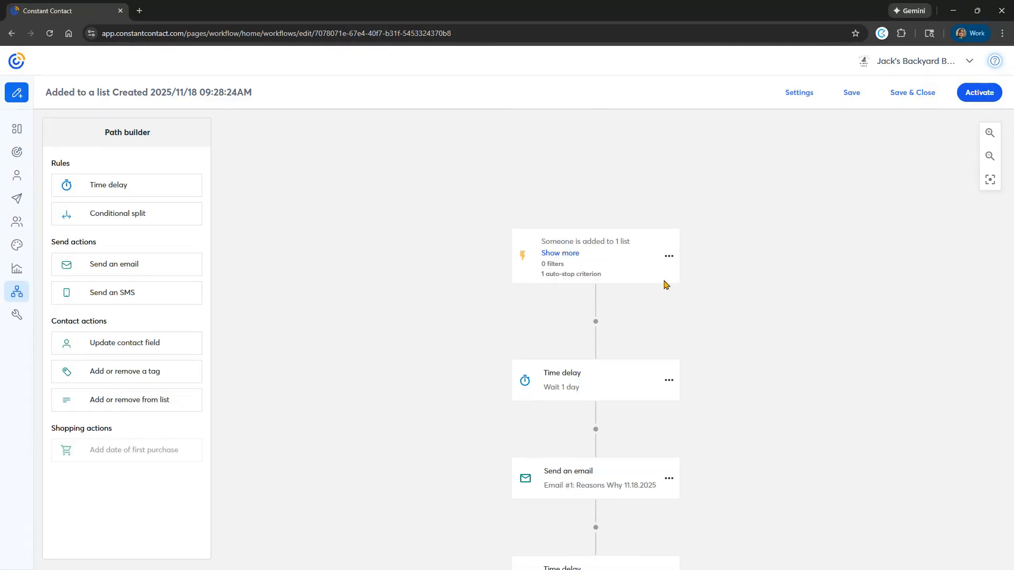
{"action": "scroll", "coordinate": [616, 267], "scroll_direction": "down", "scroll_amount": 3}
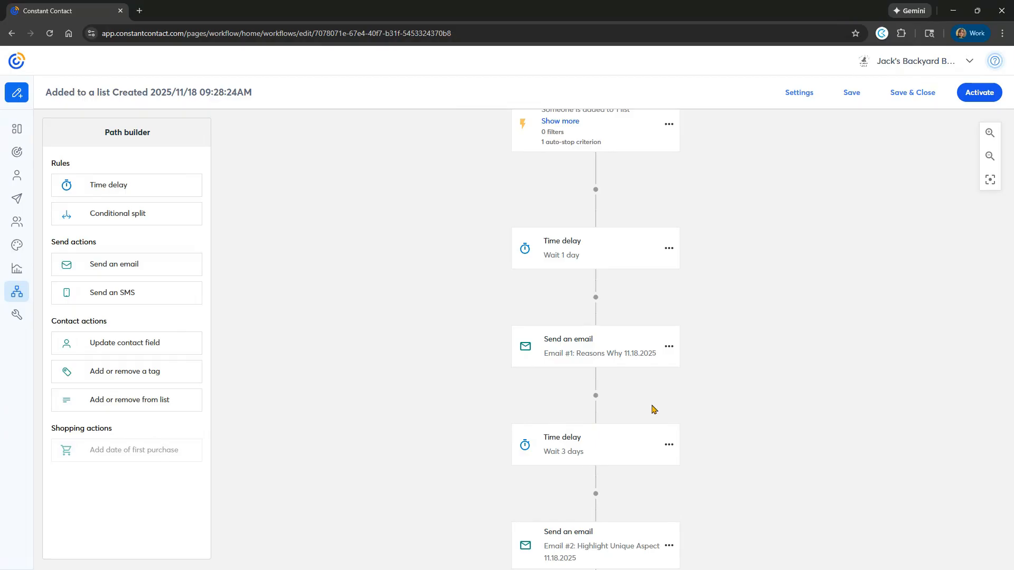
{"action": "scroll", "coordinate": [599, 407], "scroll_direction": "down", "scroll_amount": 2}
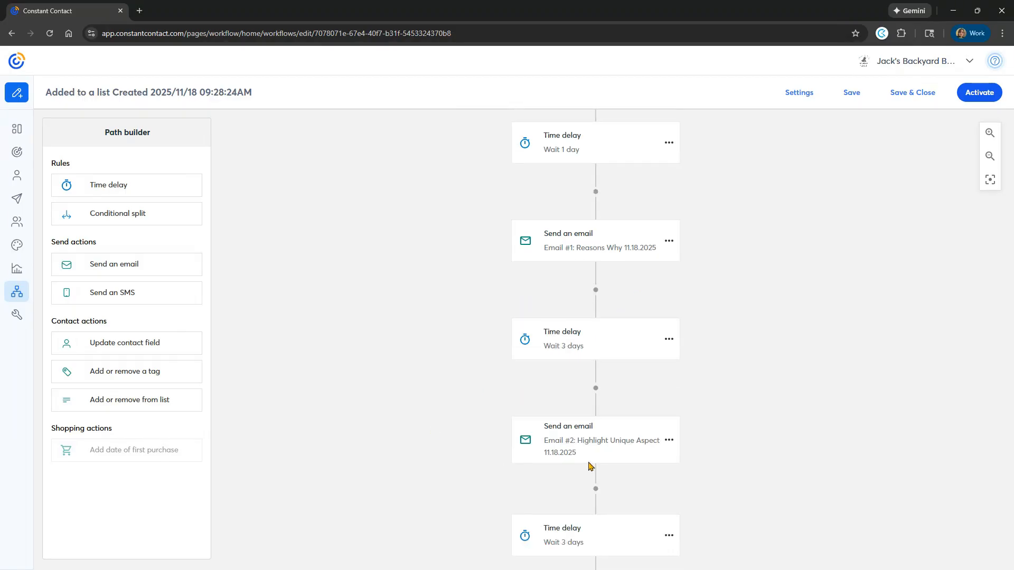
{"action": "scroll", "coordinate": [585, 463], "scroll_direction": "up", "scroll_amount": 5}
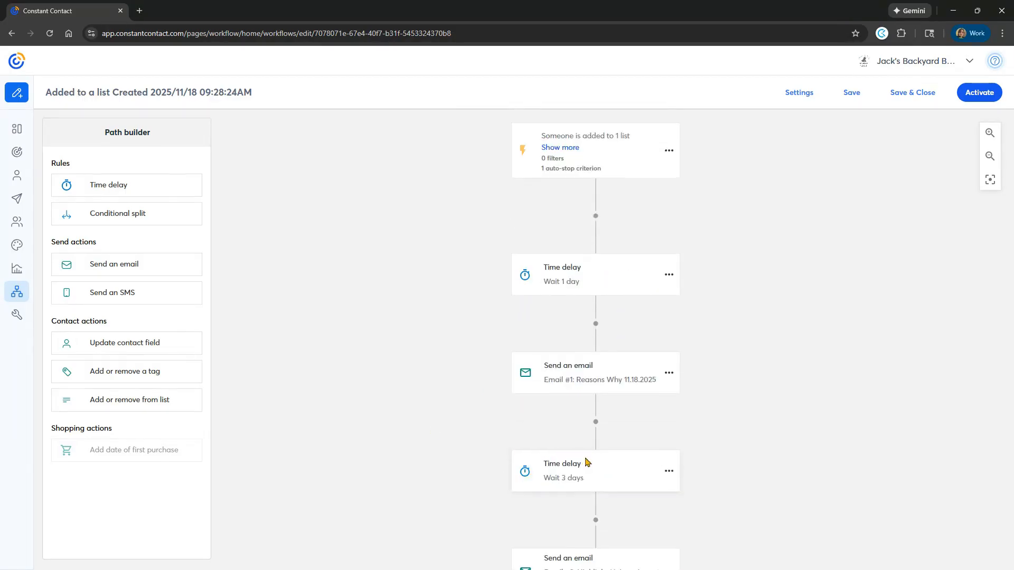
{"action": "left_click", "coordinate": [669, 257]}
{"action": "left_click", "coordinate": [686, 272]}
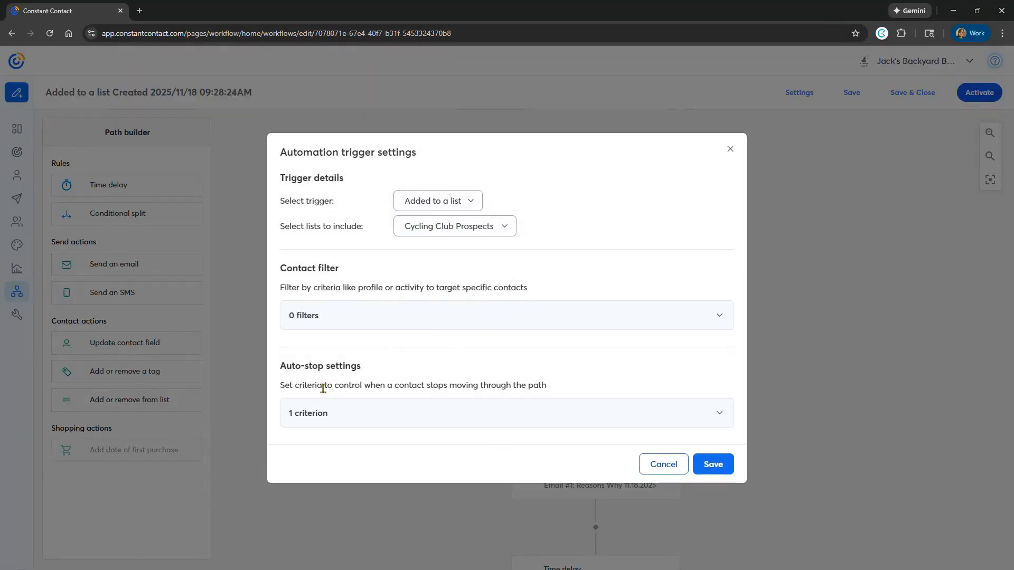
{"action": "left_click", "coordinate": [673, 421]}
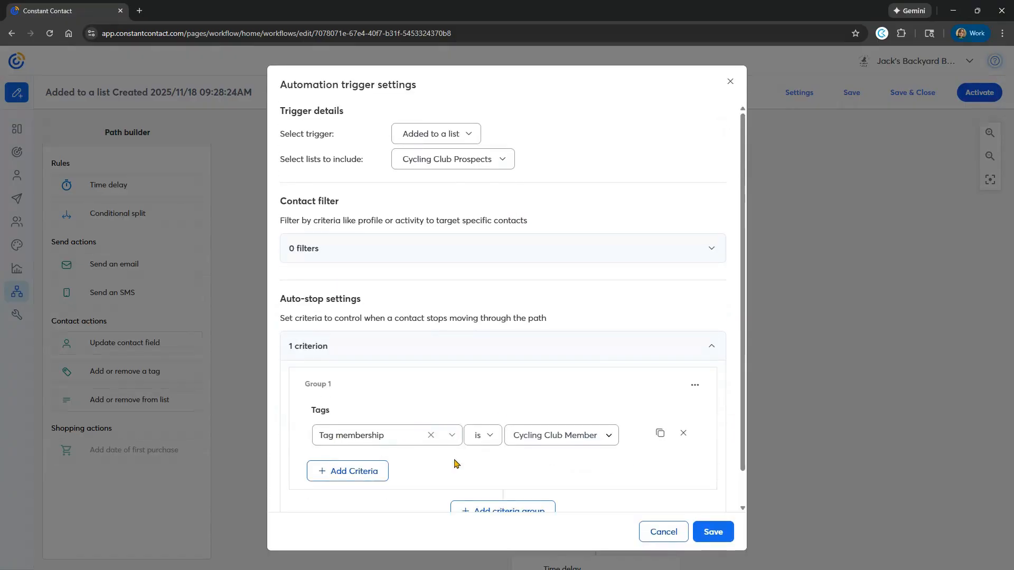
Clear Tag membership from the auto-stop criterion and look through the other criteria available for stopping a contact
{"action": "left_click", "coordinate": [431, 435]}
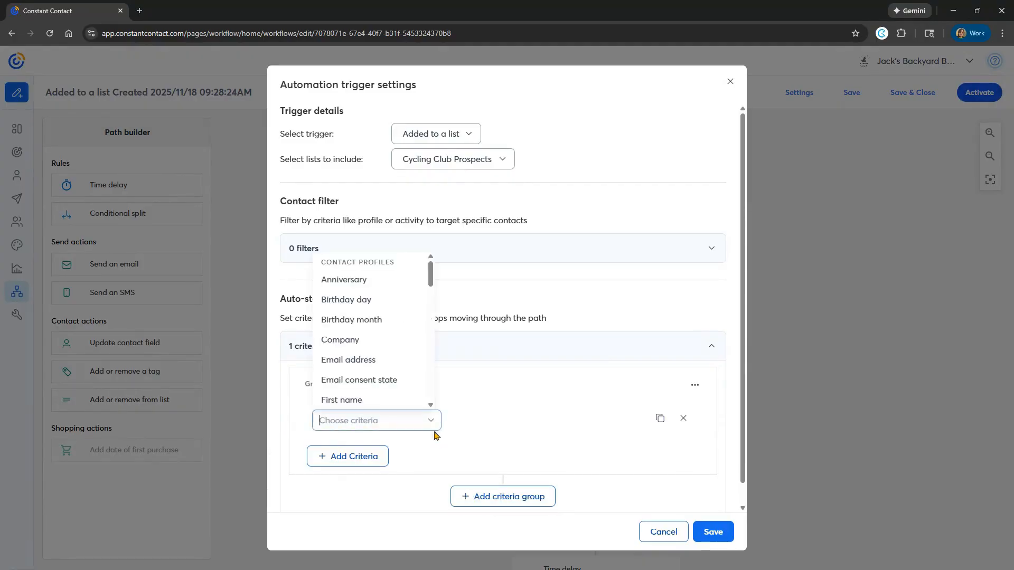
{"action": "scroll", "coordinate": [378, 348], "scroll_direction": "down", "scroll_amount": 7}
{"action": "scroll", "coordinate": [379, 355], "scroll_direction": "down", "scroll_amount": 5}
{"action": "scroll", "coordinate": [379, 355], "scroll_direction": "up", "scroll_amount": 3}
{"action": "scroll", "coordinate": [379, 354], "scroll_direction": "up", "scroll_amount": 8}
{"action": "scroll", "coordinate": [380, 355], "scroll_direction": "up", "scroll_amount": 3}
{"action": "scroll", "coordinate": [379, 355], "scroll_direction": "down", "scroll_amount": 10}
{"action": "scroll", "coordinate": [378, 360], "scroll_direction": "up", "scroll_amount": 6}
{"action": "scroll", "coordinate": [378, 360], "scroll_direction": "down", "scroll_amount": 4}
{"action": "scroll", "coordinate": [378, 356], "scroll_direction": "down", "scroll_amount": 1}
{"action": "left_click", "coordinate": [493, 403]}
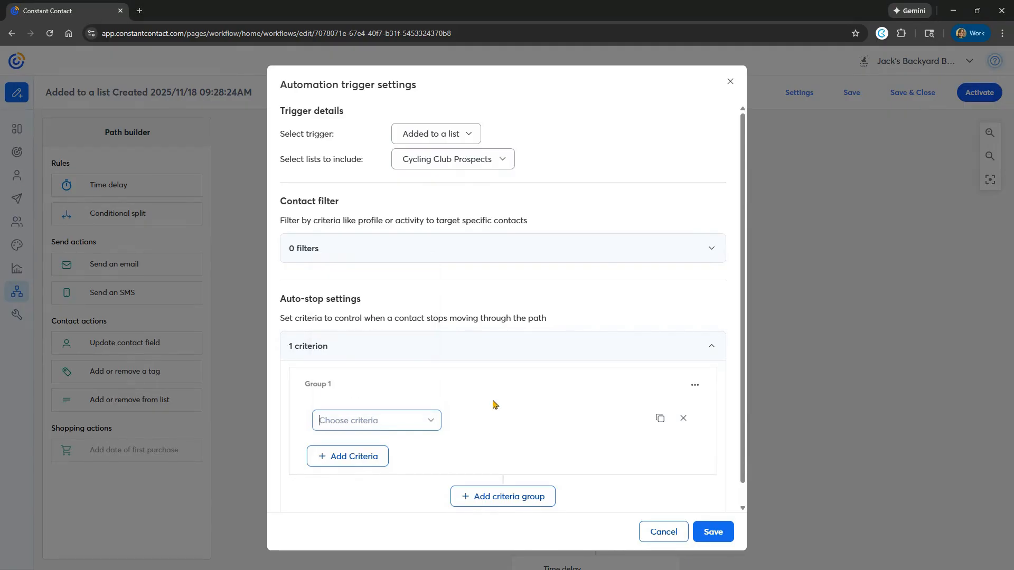
Delete the empty auto-stop criterion and save the trigger settings
{"action": "left_click", "coordinate": [684, 420]}
{"action": "left_click_drag", "start_coordinate": [302, 362], "coordinate": [511, 373]}
{"action": "left_click", "coordinate": [543, 373]}
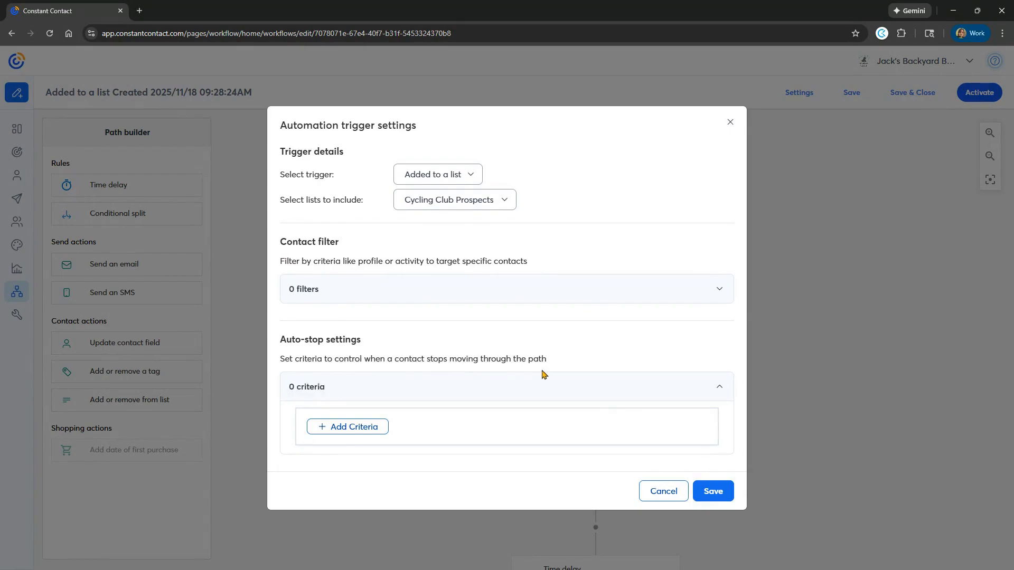
{"action": "left_click", "coordinate": [704, 500]}
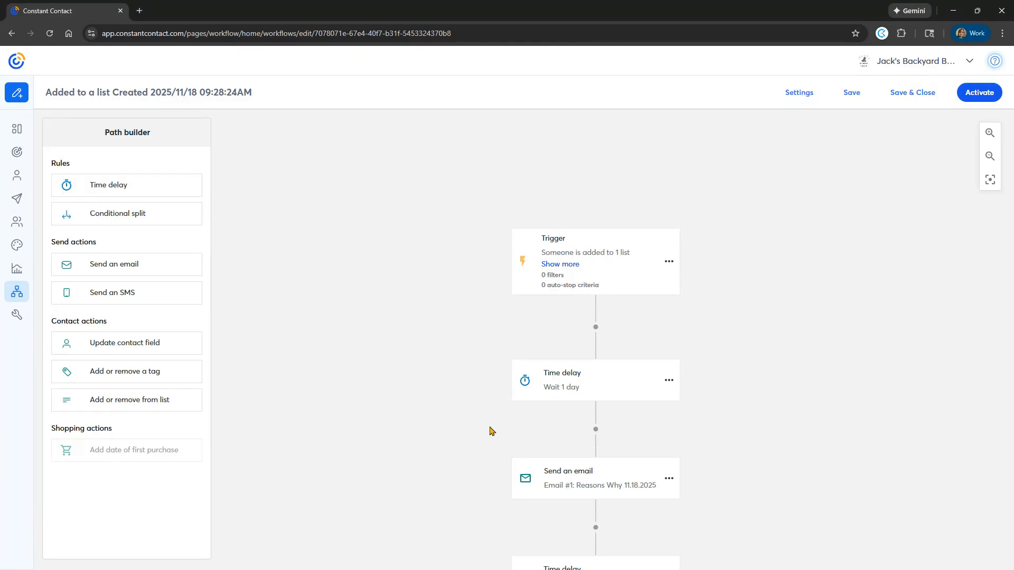
Activate the automation and examine the sends, opens and clicks columns for each email in its performance report
{"action": "left_click", "coordinate": [972, 102]}
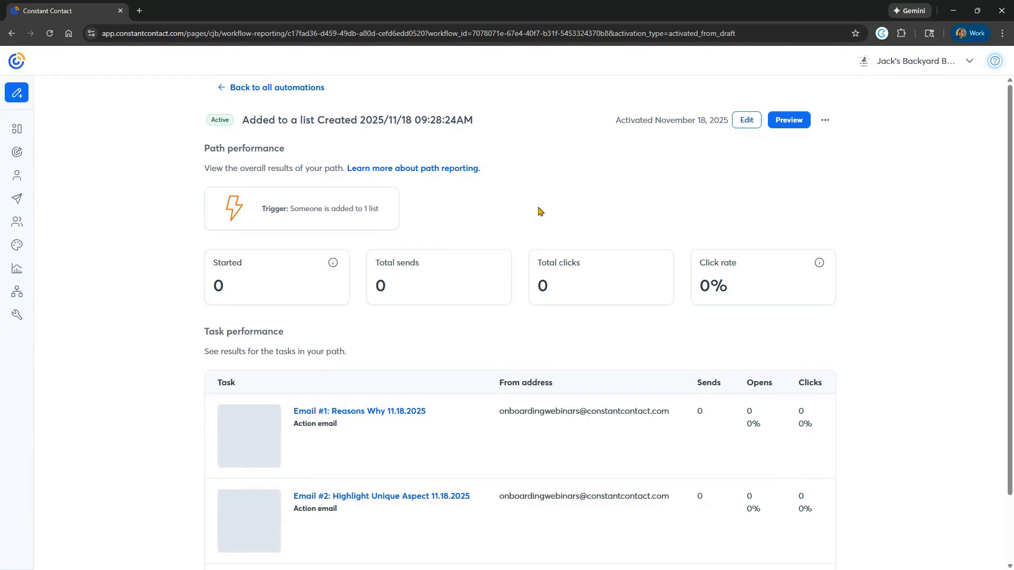
{"action": "scroll", "coordinate": [539, 211], "scroll_direction": "down", "scroll_amount": 2}
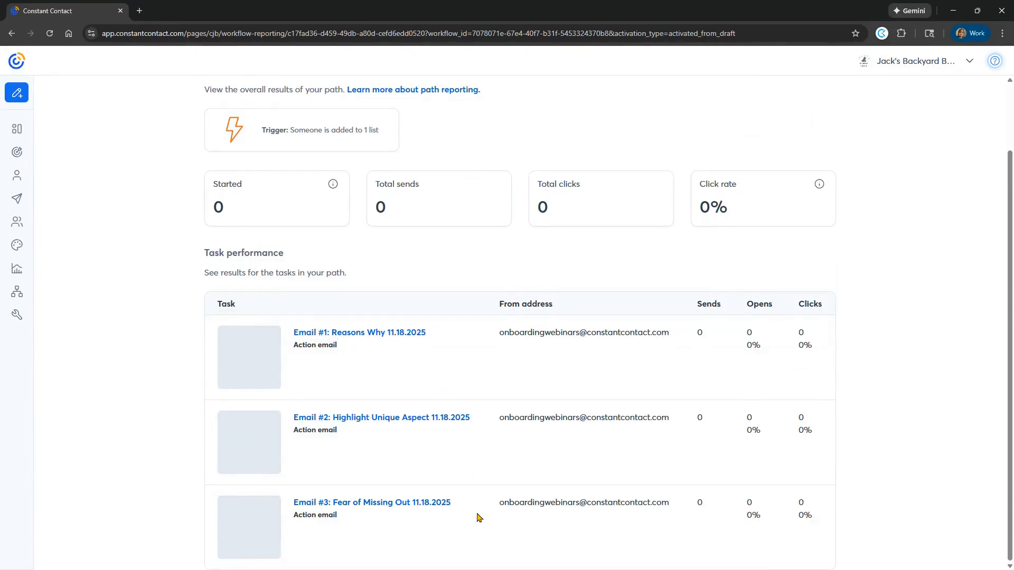
{"action": "left_click_drag", "start_coordinate": [809, 516], "coordinate": [824, 391]}
{"action": "left_click_drag", "start_coordinate": [759, 500], "coordinate": [491, 362]}
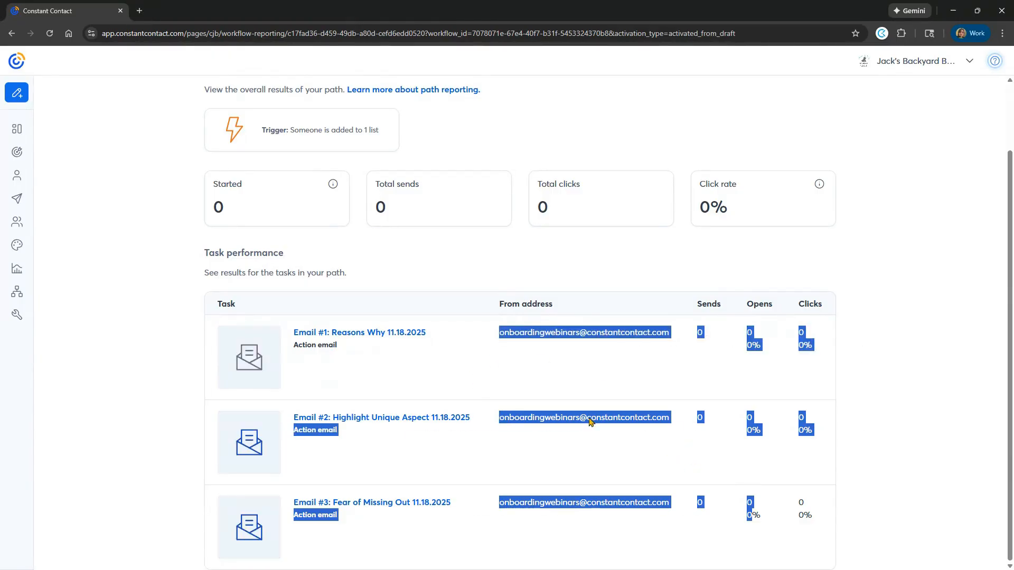
{"action": "left_click", "coordinate": [556, 400]}
{"action": "scroll", "coordinate": [538, 394], "scroll_direction": "up", "scroll_amount": 2}
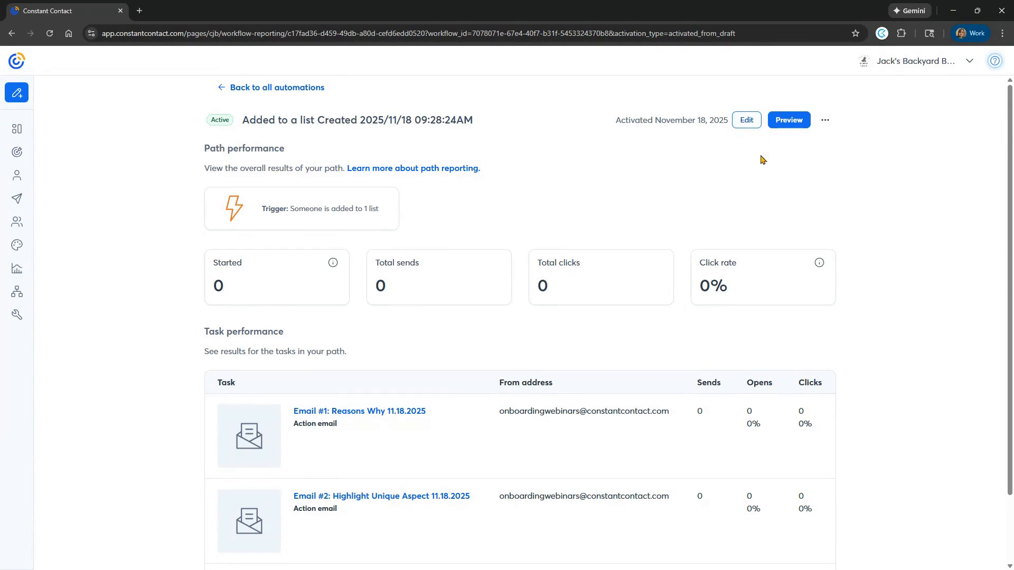
Check the active automation's additional options for copying, disabling the trigger and ending it, and return to all automations
{"action": "left_click", "coordinate": [824, 120]}
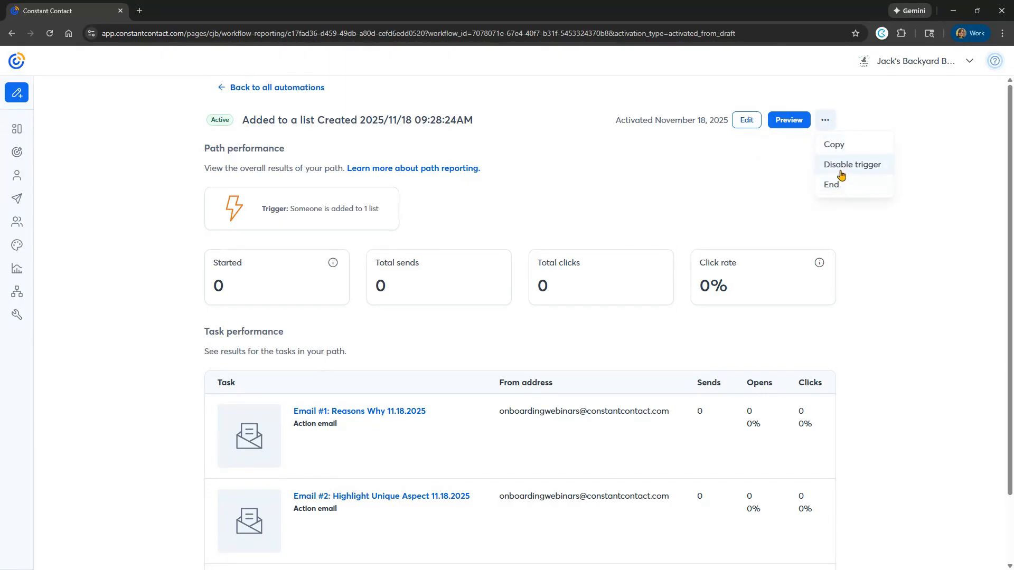
{"action": "left_click", "coordinate": [793, 177]}
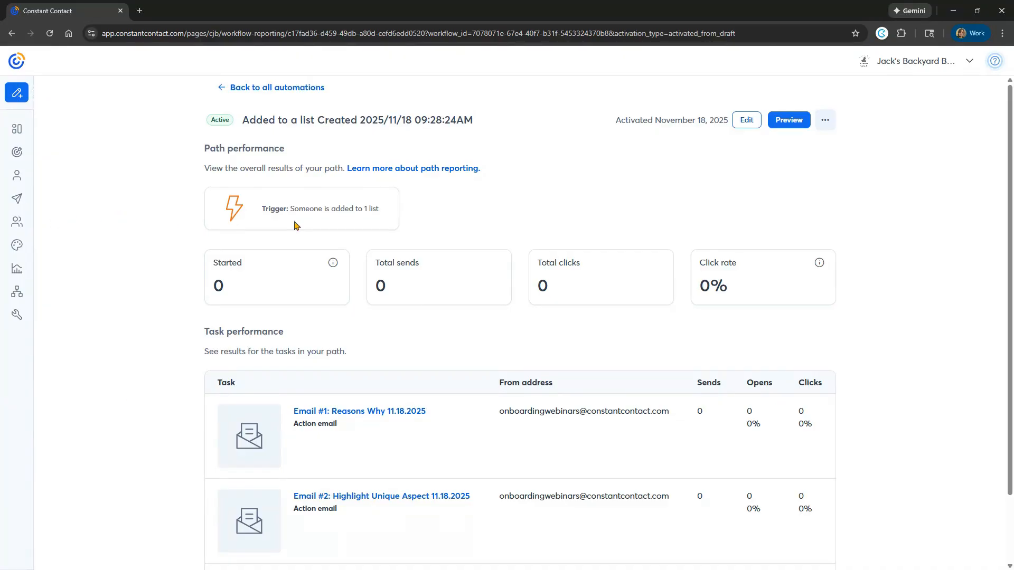
{"action": "left_click", "coordinate": [824, 126]}
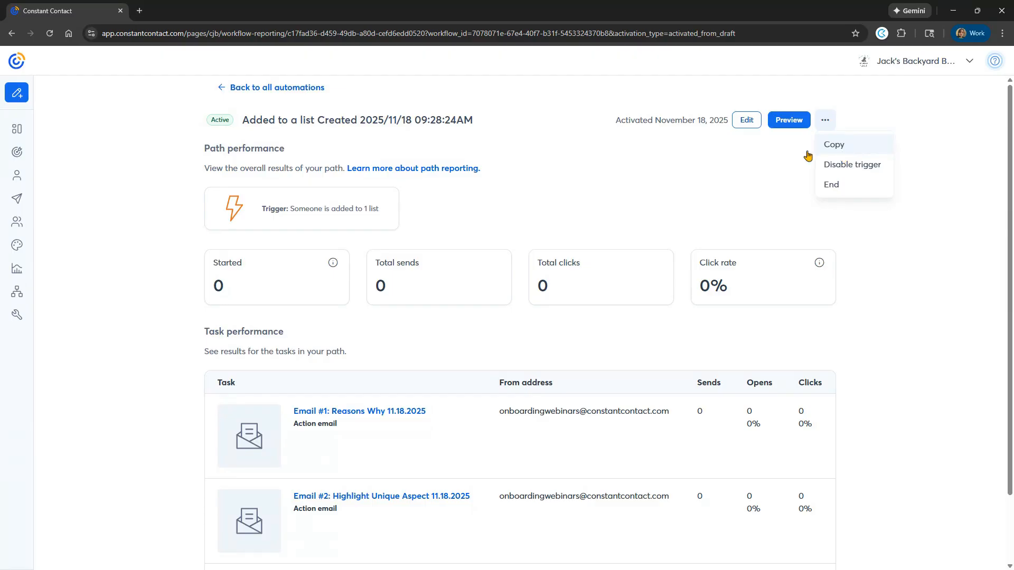
{"action": "left_click", "coordinate": [275, 93]}
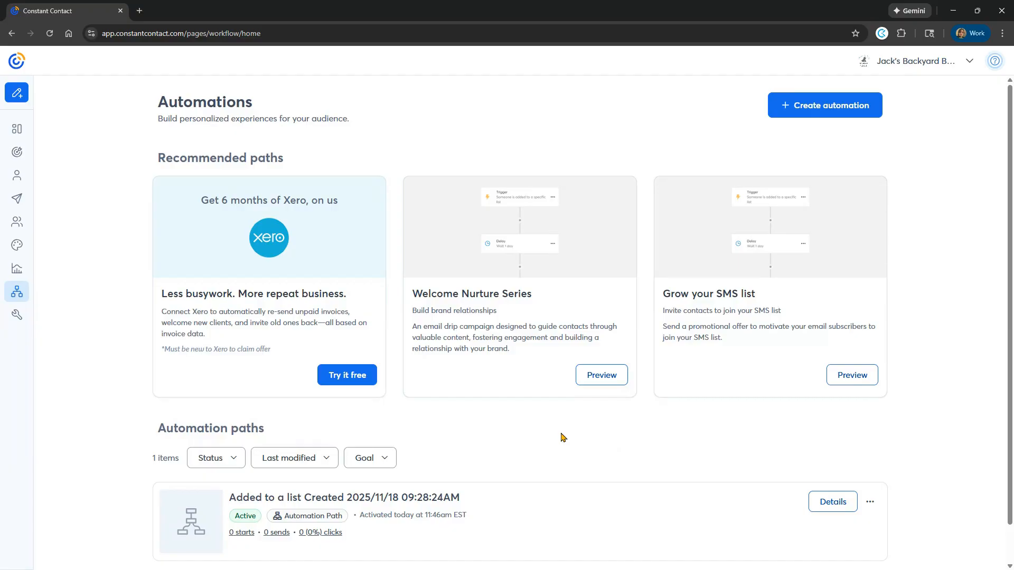
Create a new automation path from the Birthday: SMS template
{"action": "left_click", "coordinate": [786, 116]}
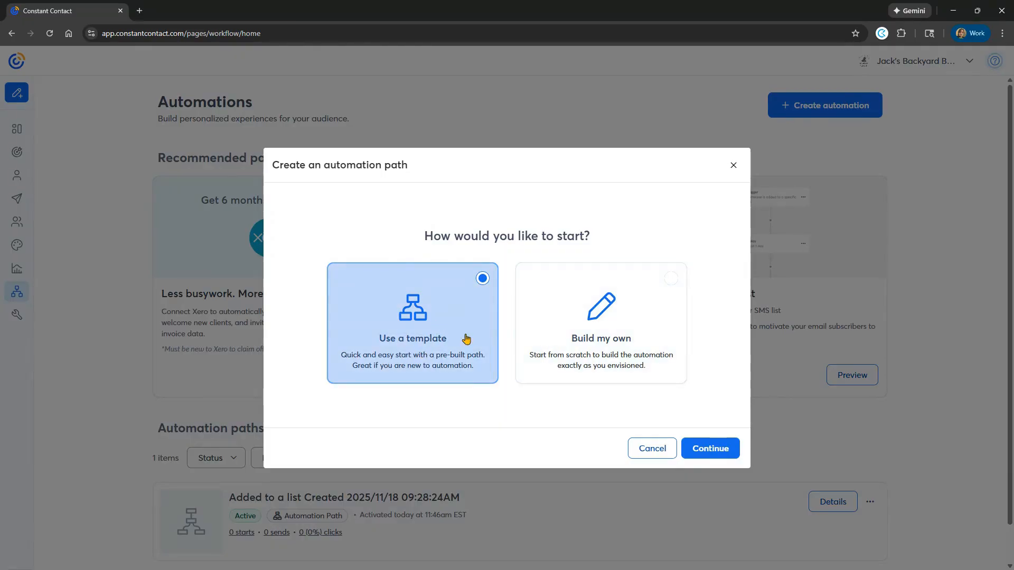
{"action": "left_click", "coordinate": [732, 457]}
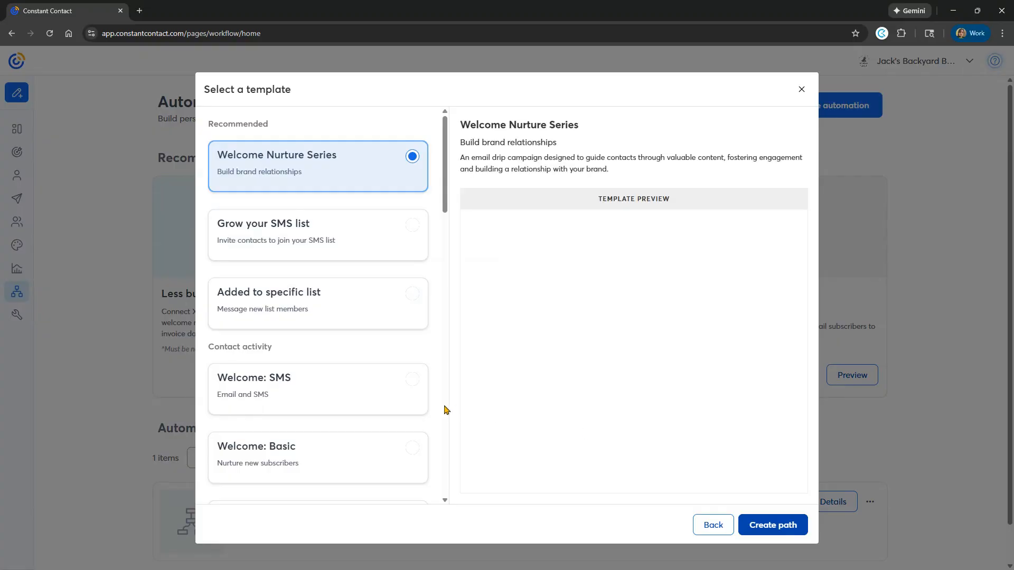
{"action": "scroll", "coordinate": [444, 411], "scroll_direction": "down", "scroll_amount": 10}
{"action": "scroll", "coordinate": [444, 410], "scroll_direction": "up", "scroll_amount": 5}
{"action": "scroll", "coordinate": [444, 411], "scroll_direction": "up", "scroll_amount": 3}
{"action": "scroll", "coordinate": [444, 410], "scroll_direction": "down", "scroll_amount": 5}
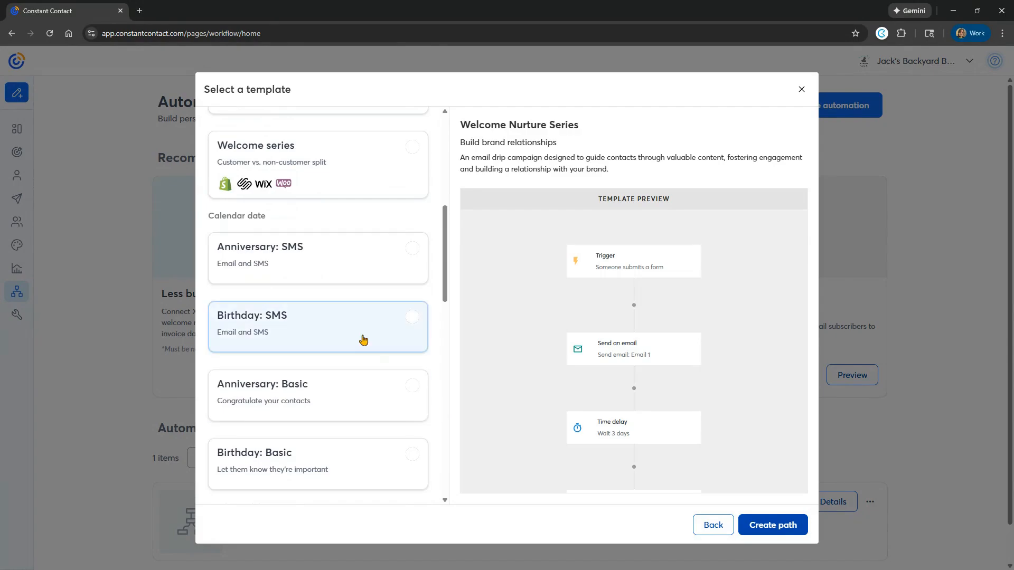
{"action": "left_click", "coordinate": [332, 322]}
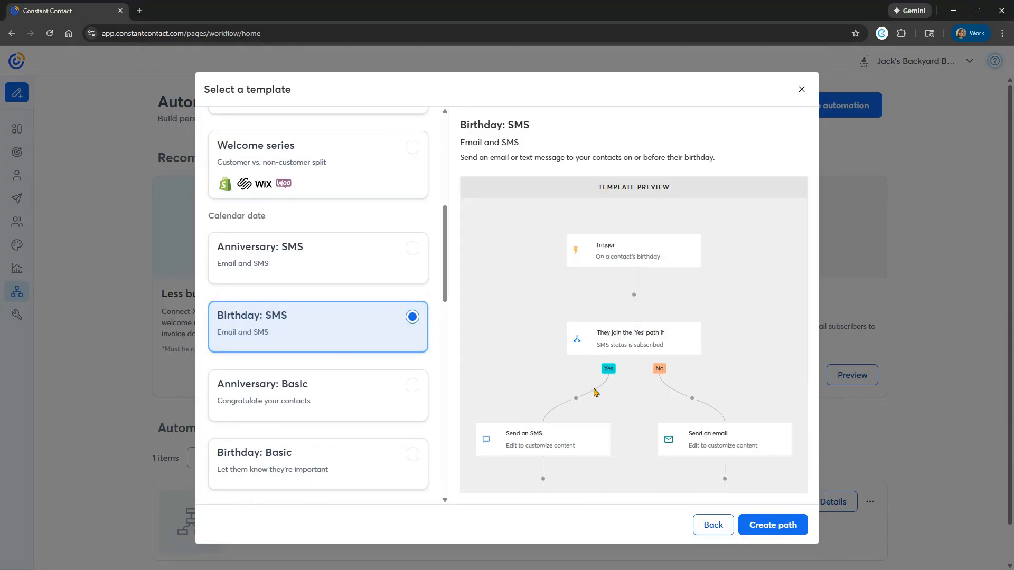
{"action": "left_click", "coordinate": [769, 535]}
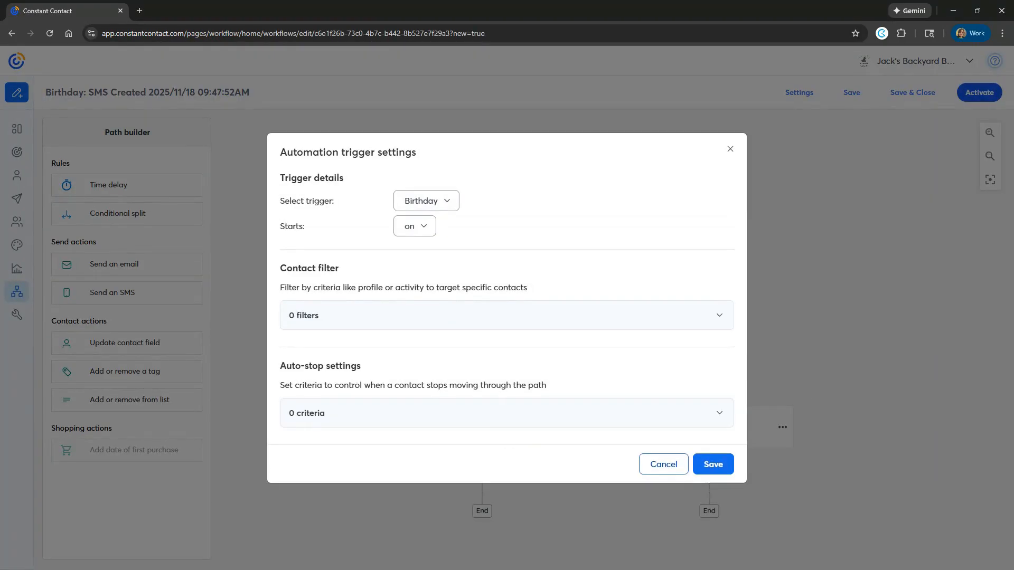
Set the birthday trigger to start 7 days before the contact's birthday and save the trigger settings
{"action": "left_click", "coordinate": [425, 229]}
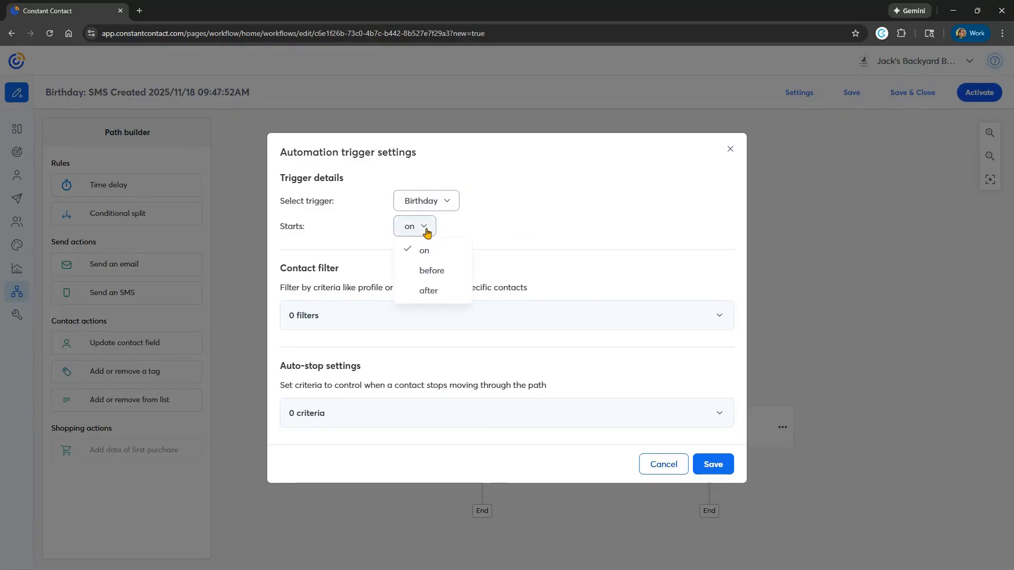
{"action": "left_click", "coordinate": [431, 270]}
{"action": "left_click", "coordinate": [446, 231]}
{"action": "left_click", "coordinate": [447, 232]}
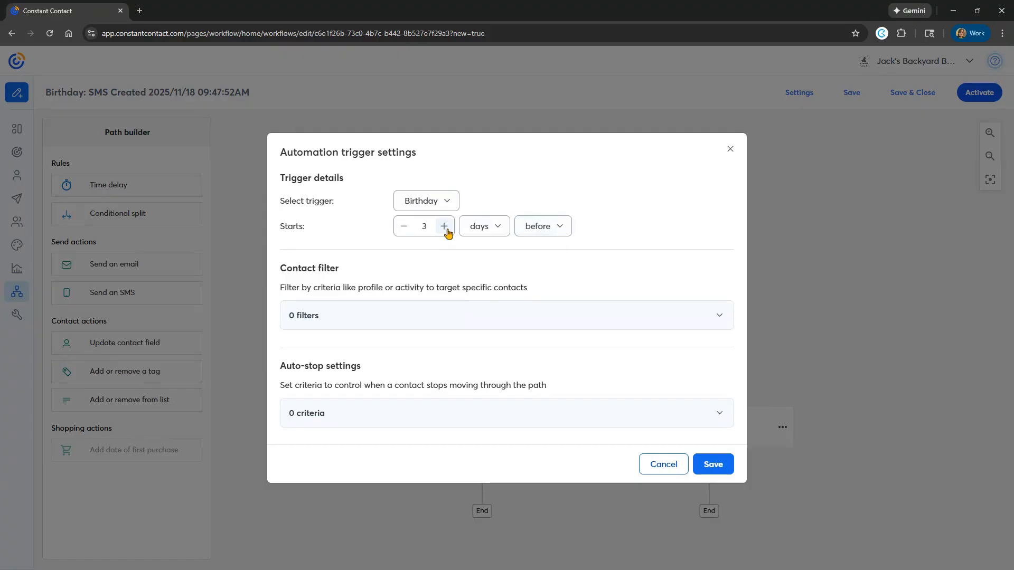
{"action": "left_click", "coordinate": [404, 231]}
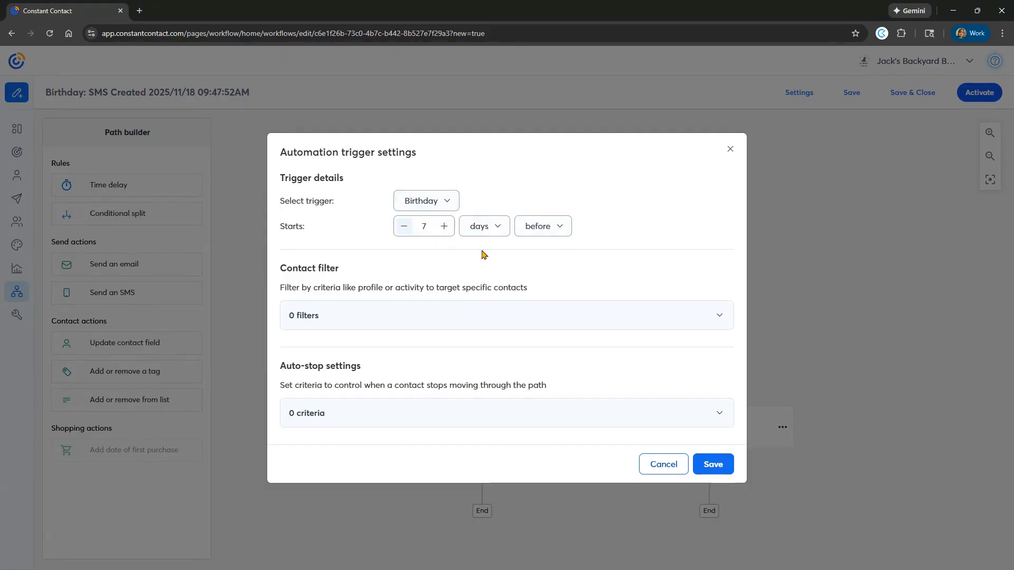
{"action": "left_click", "coordinate": [713, 464]}
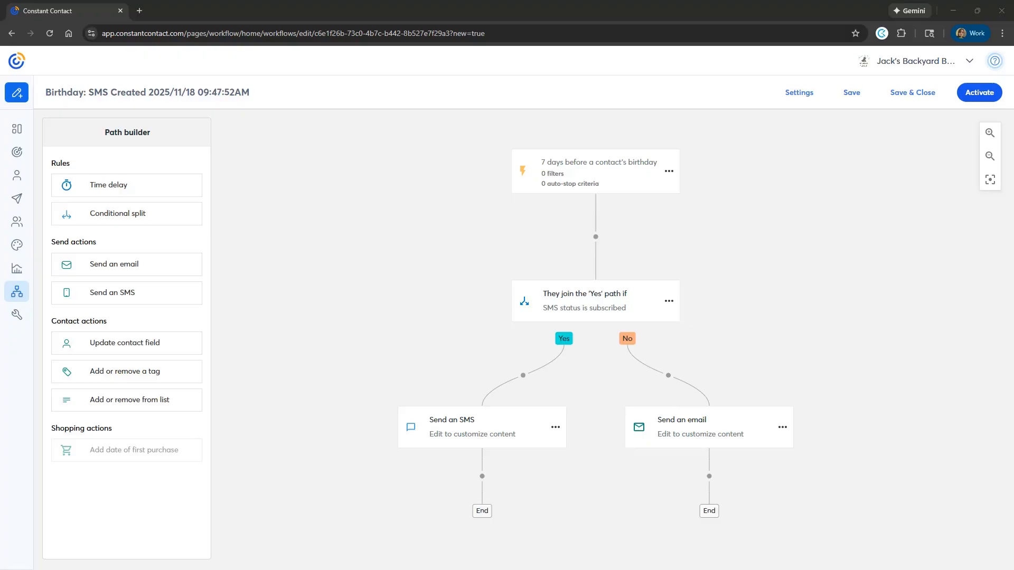
Edit the Send an SMS action on the Yes path and name the new SMS Jack BBQ Birthday Text Nov 18th
{"action": "left_click", "coordinate": [555, 429]}
{"action": "left_click", "coordinate": [571, 443]}
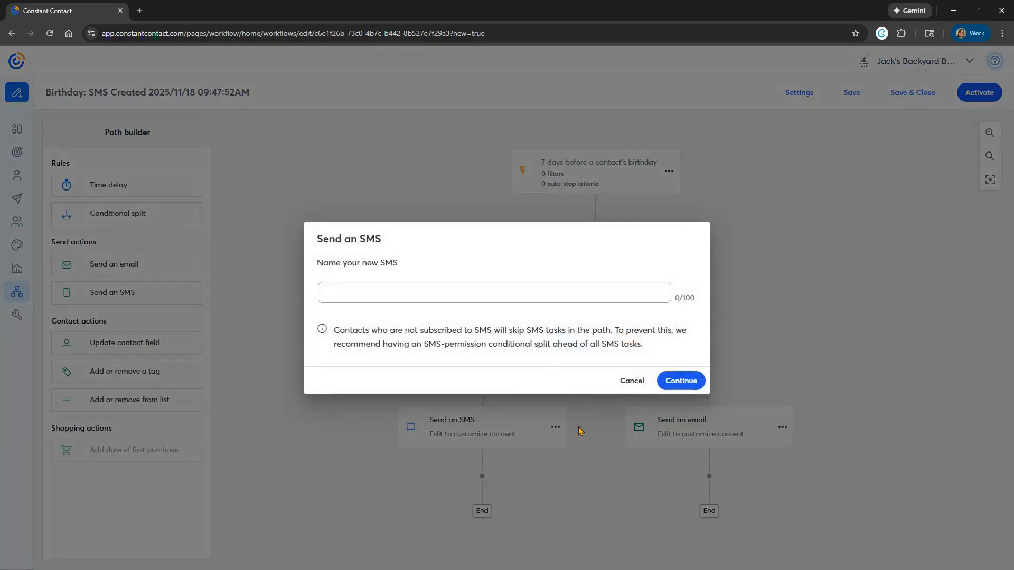
{"action": "left_click", "coordinate": [505, 295]}
{"action": "type", "text": "Jac"}
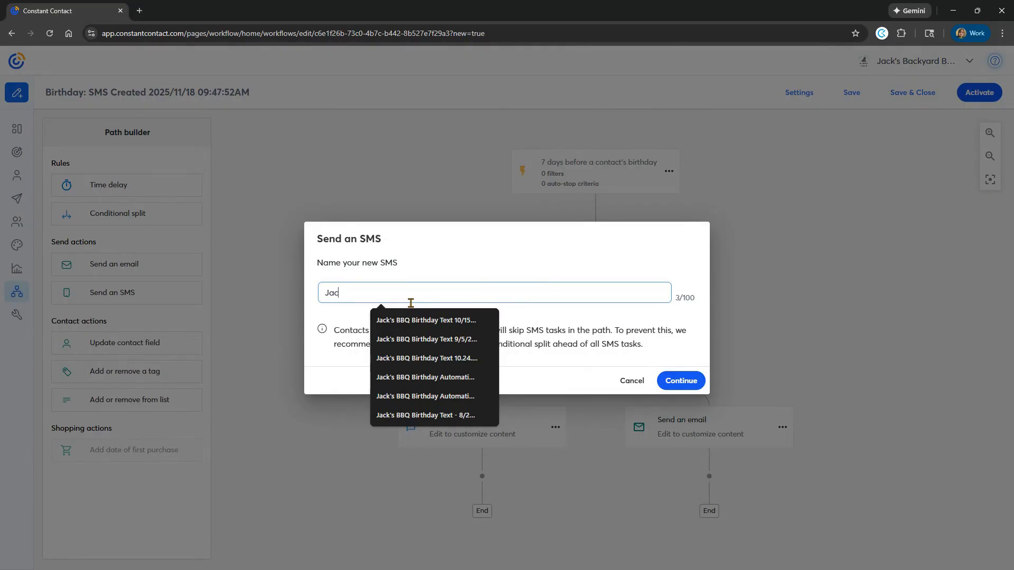
{"action": "type", "text": "k BBQ "}
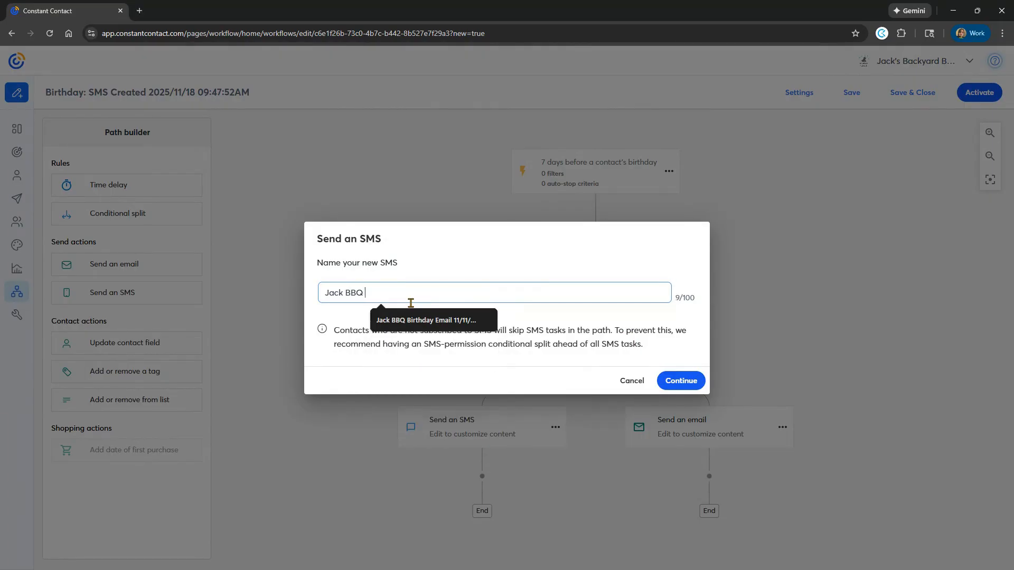
{"action": "type", "text": "Birthday Text"}
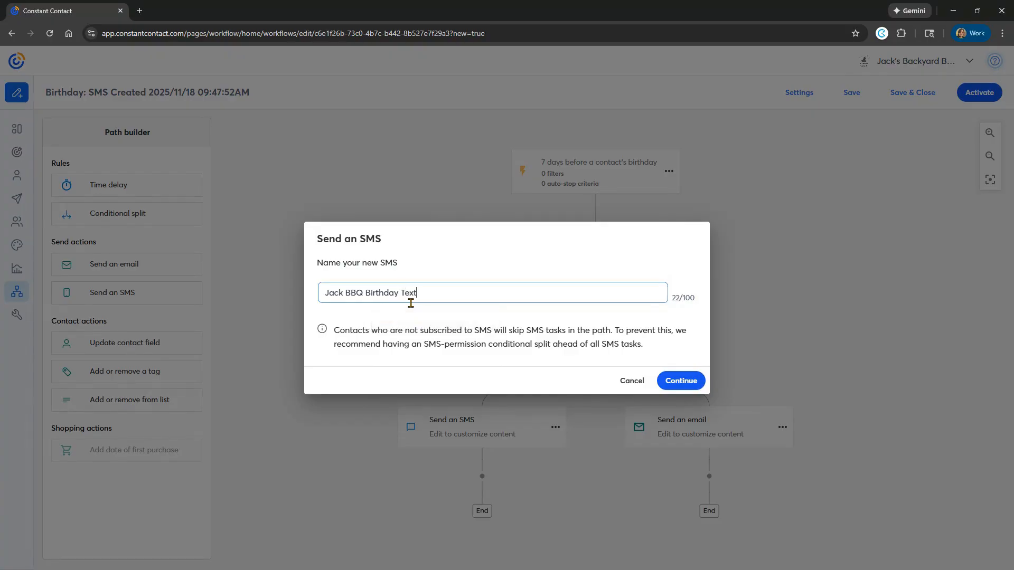
{"action": "type", "text": " Nov 18th"}
{"action": "left_click", "coordinate": [697, 384]}
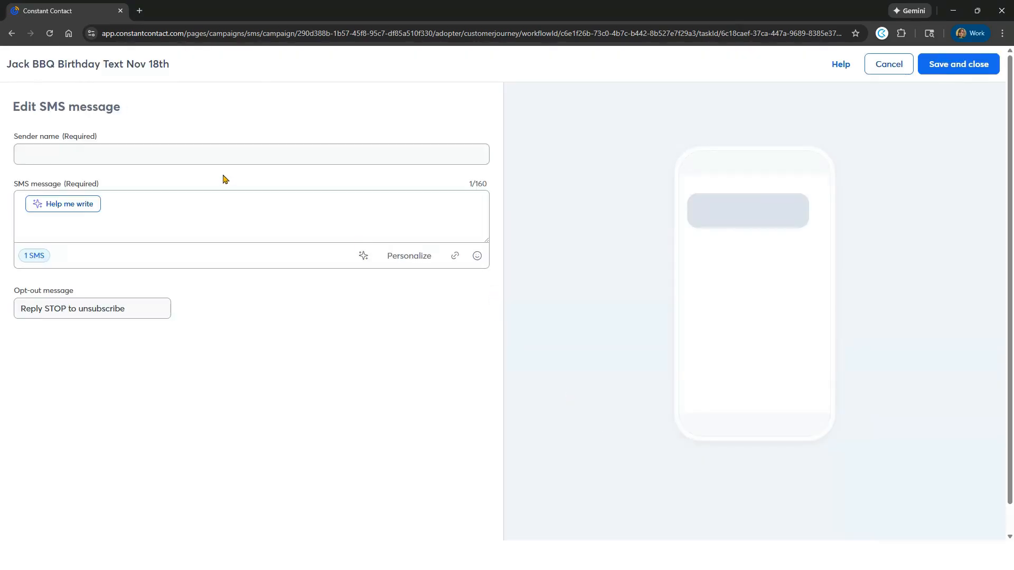
Set the SMS text to "Happy Birthday from Jack's Backyard BBQ! Mention this text to your server and receive 25% off your next meal!" and save it
{"action": "left_click", "coordinate": [148, 205]}
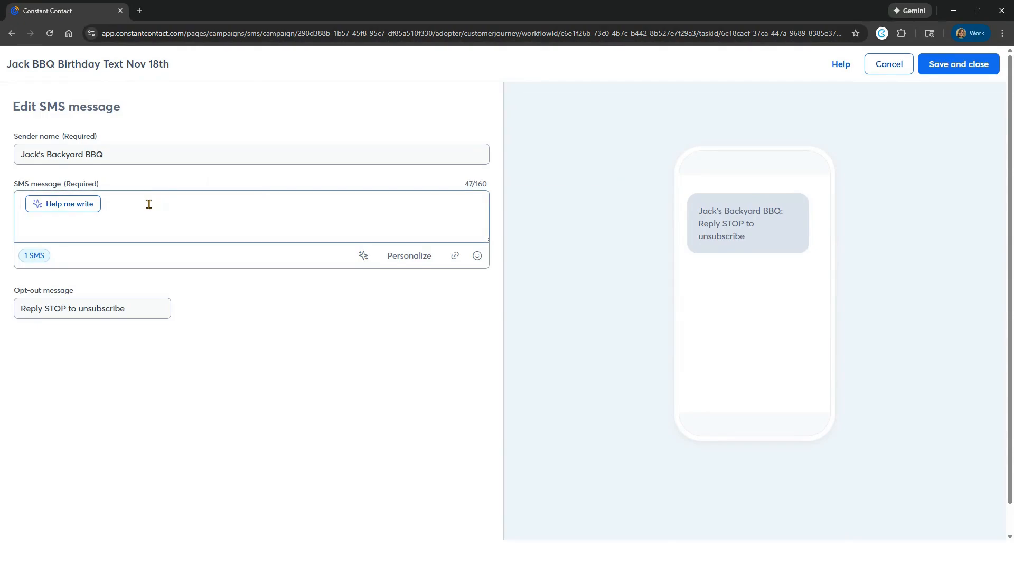
{"action": "key", "text": "ctrl+v"}
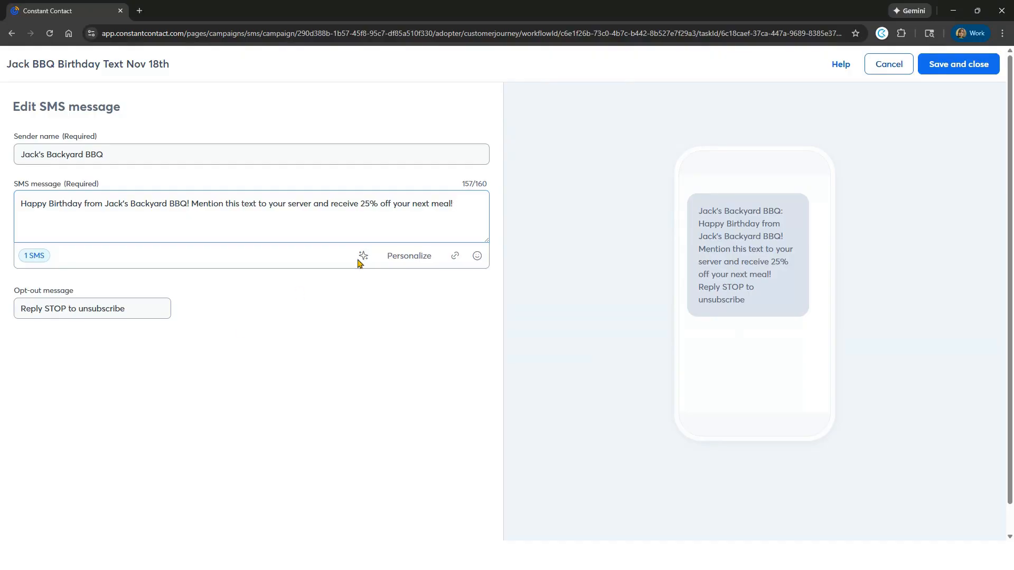
{"action": "left_click", "coordinate": [962, 73]}
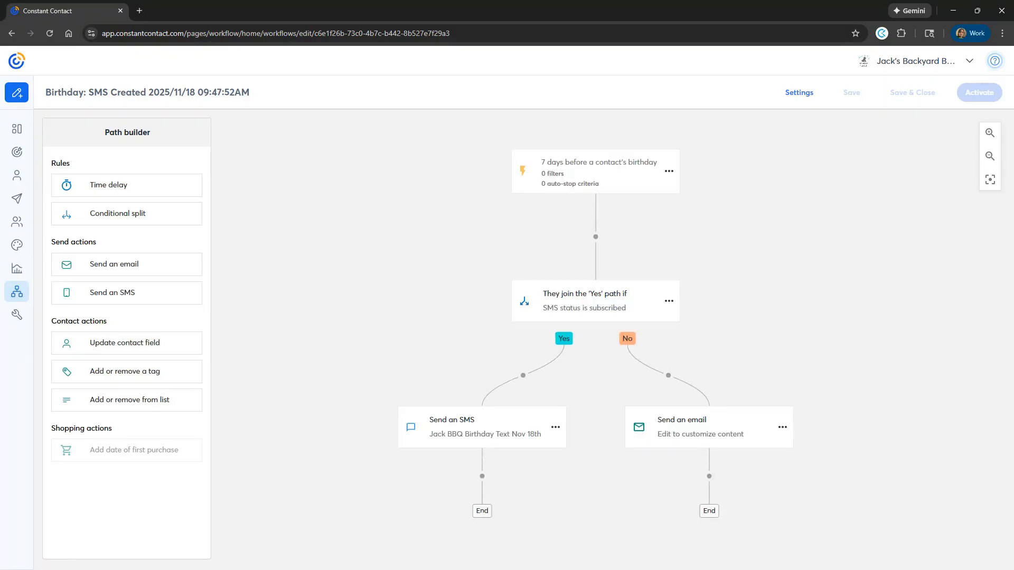
Create a new email named Jack BBQ Birthday Email Nov 18th for the No path, using the Birthday Promo template
{"action": "left_click", "coordinate": [782, 428]}
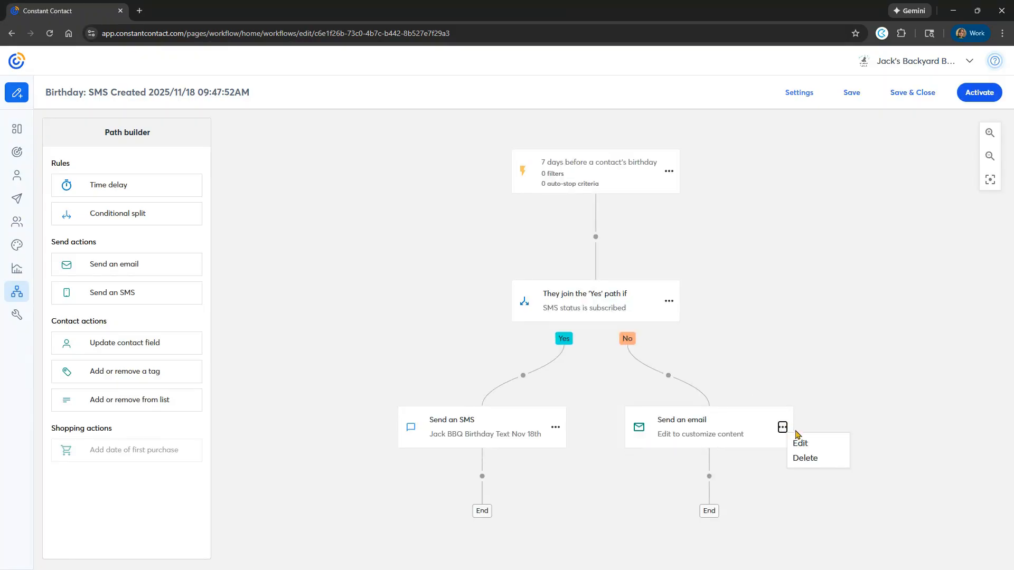
{"action": "left_click", "coordinate": [798, 444]}
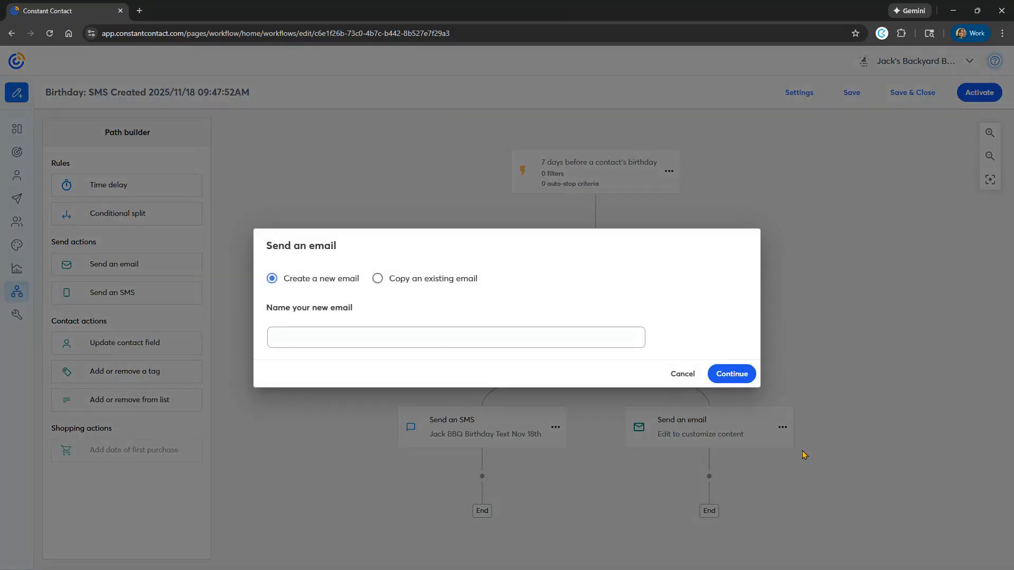
{"action": "left_click", "coordinate": [395, 279]}
{"action": "left_click", "coordinate": [324, 278]}
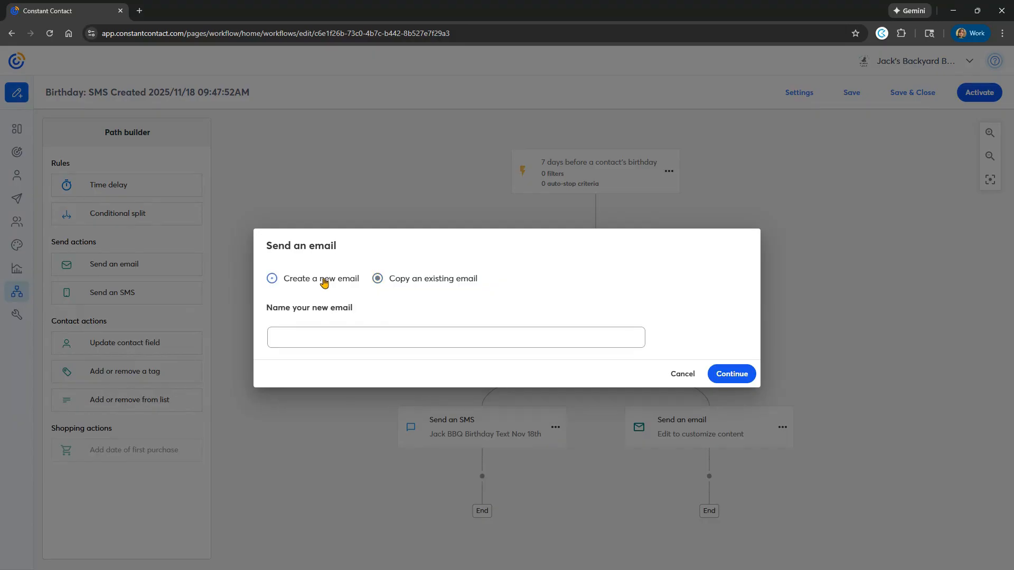
{"action": "left_click", "coordinate": [317, 339]}
{"action": "type", "text": "Jack"}
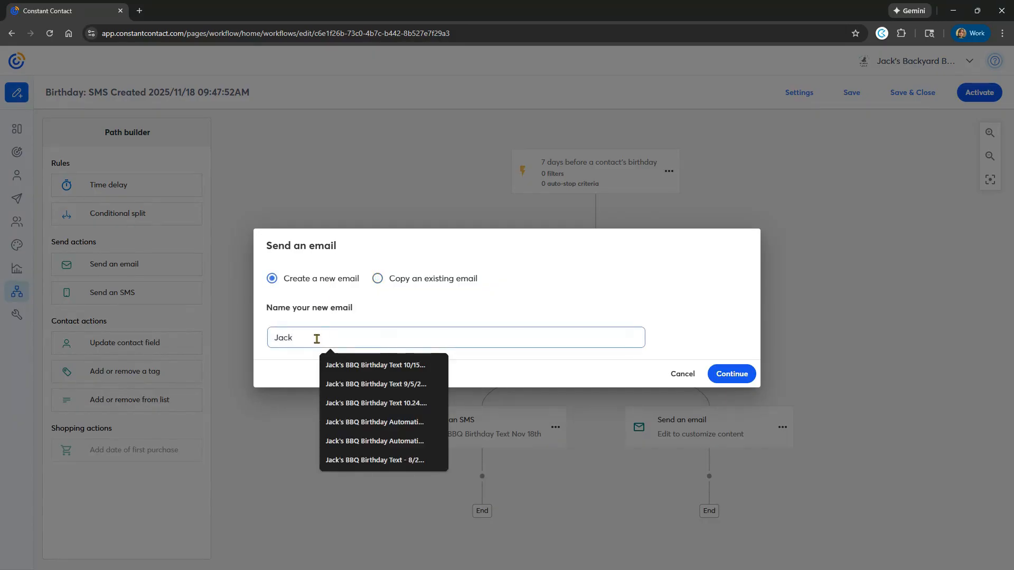
{"action": "type", "text": " BBQ Birthday Email "}
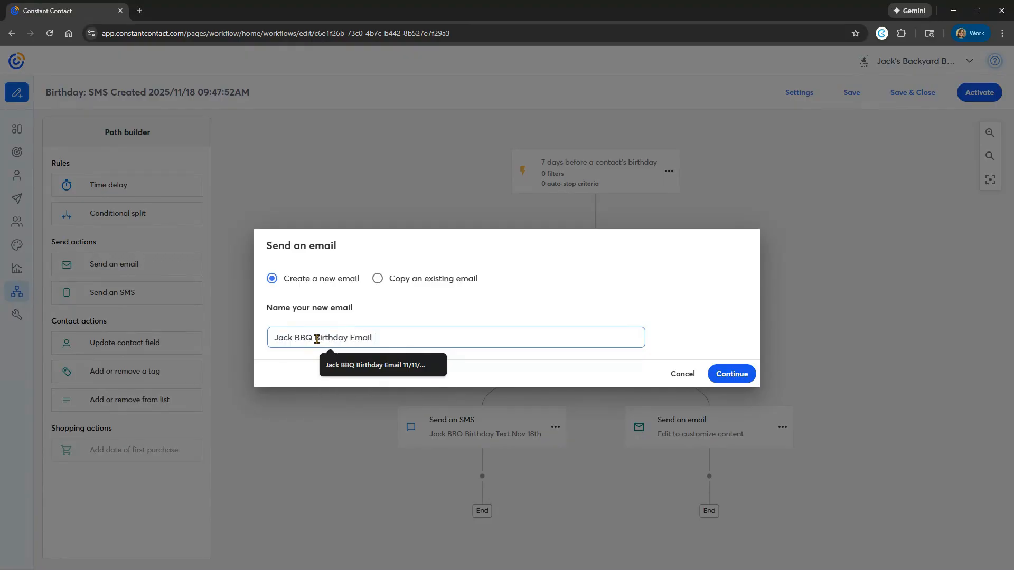
{"action": "type", "text": "Nov 18th"}
{"action": "left_click", "coordinate": [733, 375]}
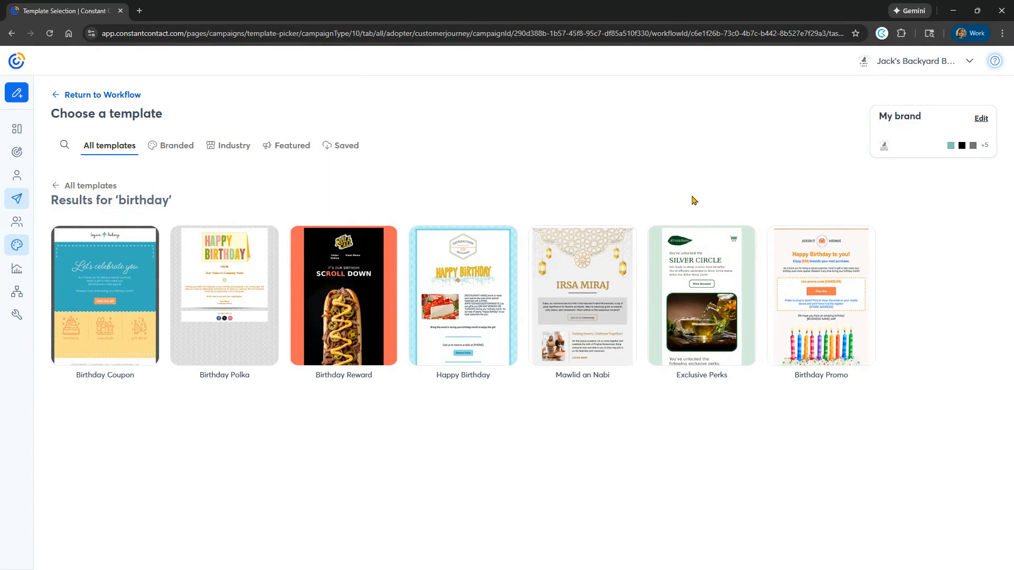
{"action": "mouse_move", "coordinate": [814, 272]}
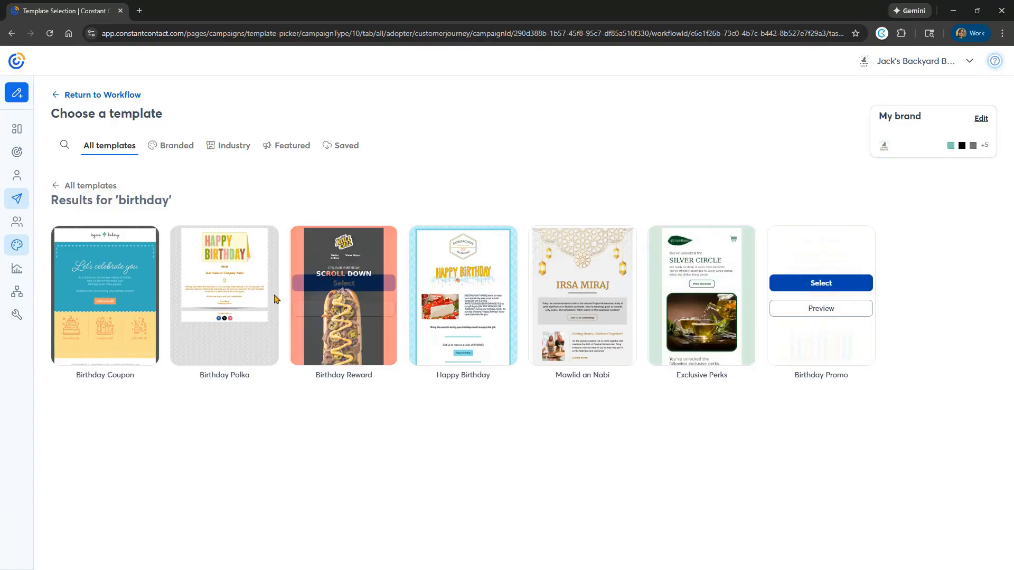
{"action": "left_click", "coordinate": [819, 284]}
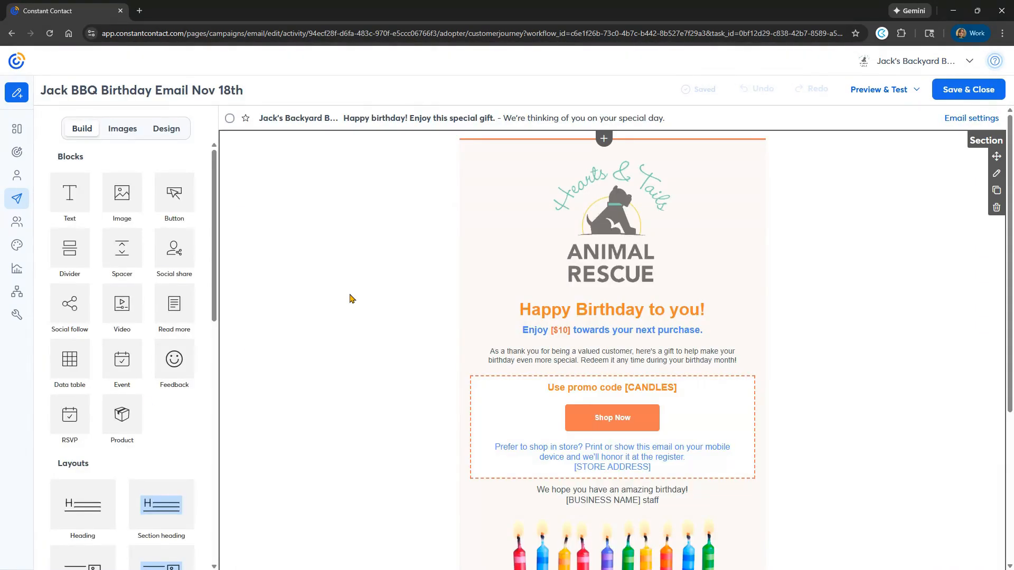
Replace the Hearts & Tails logo in the email with the Jack's Backyard Bar-B-Que logo from the image library
{"action": "left_click", "coordinate": [591, 237]}
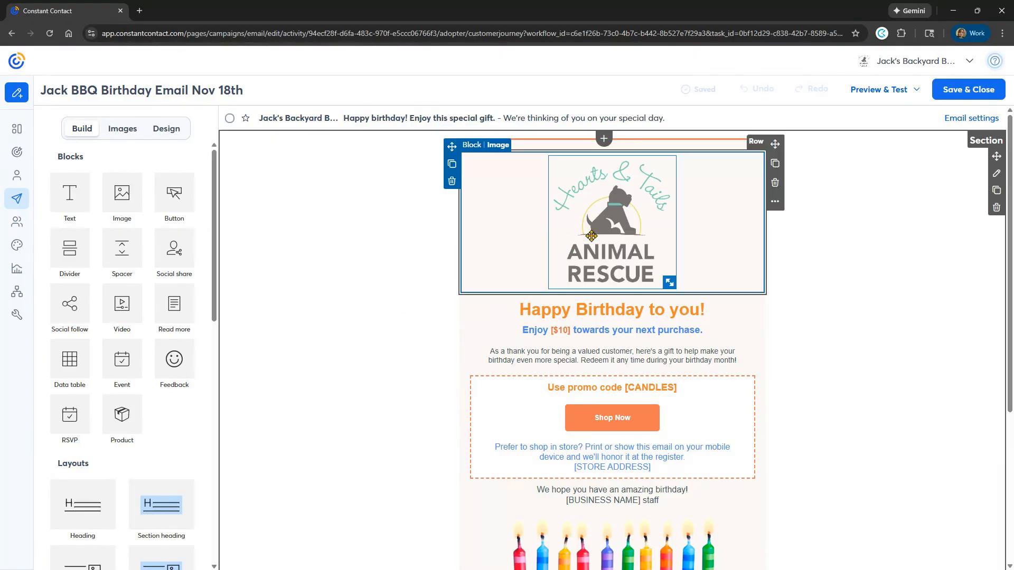
{"action": "double_click", "coordinate": [591, 236]}
{"action": "left_click", "coordinate": [199, 136]}
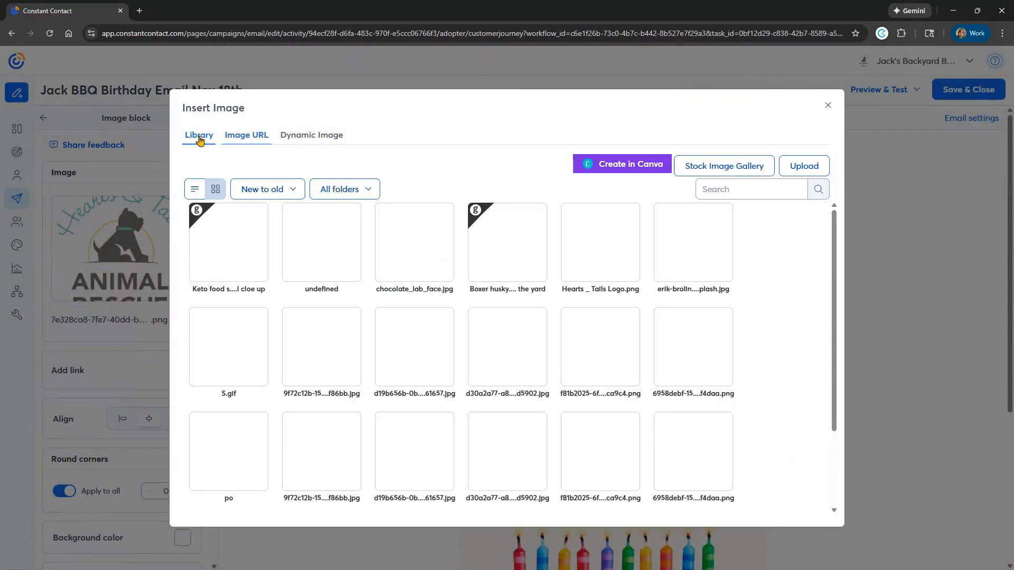
{"action": "left_click", "coordinate": [679, 344]}
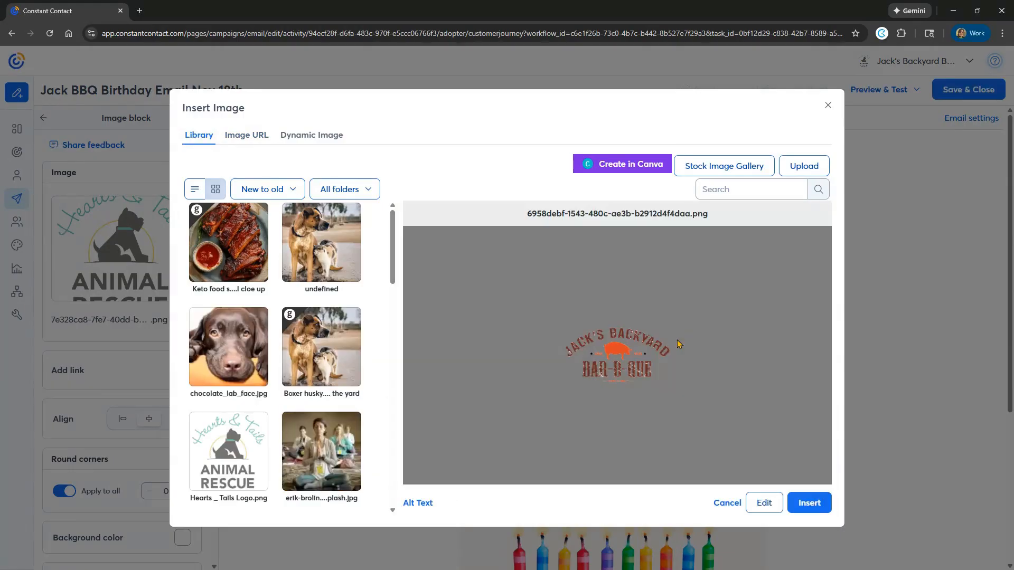
{"action": "left_click", "coordinate": [823, 501]}
Change the promo code placeholder in the email to BBQBIRTHDAY25, then save and close the email
{"action": "scroll", "coordinate": [806, 327], "scroll_direction": "down", "scroll_amount": 2}
{"action": "left_click_drag", "start_coordinate": [677, 215], "coordinate": [628, 213]}
{"action": "type", "text": "BBQBIRTHDAY25"}
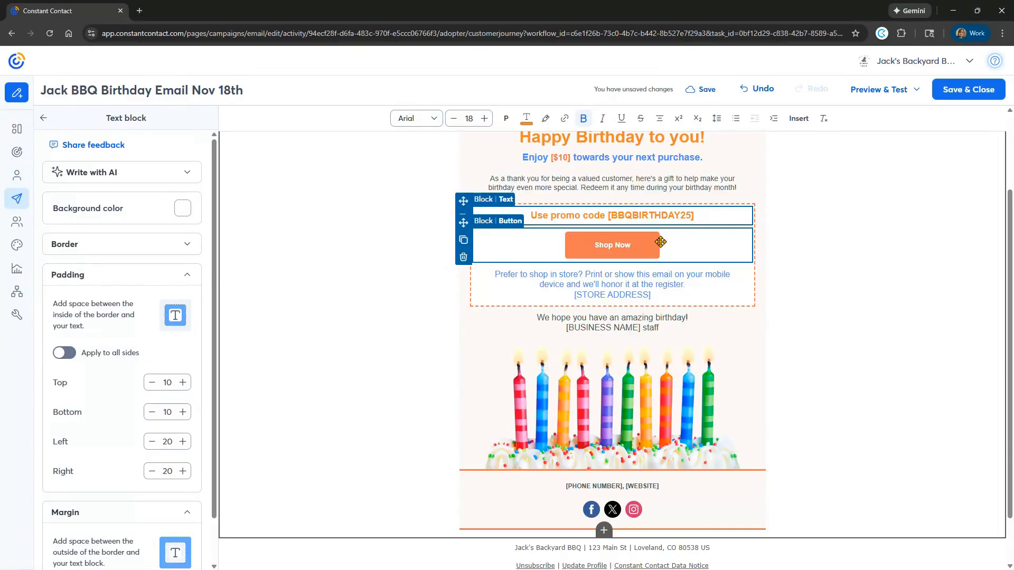
{"action": "scroll", "coordinate": [792, 301], "scroll_direction": "up", "scroll_amount": 3}
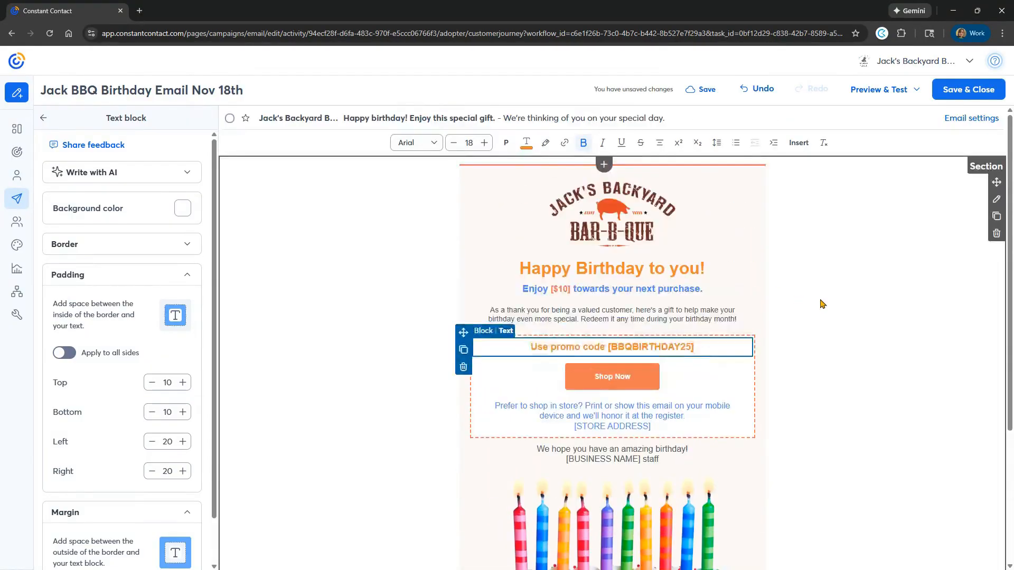
{"action": "left_click", "coordinate": [708, 92]}
{"action": "left_click", "coordinate": [980, 92]}
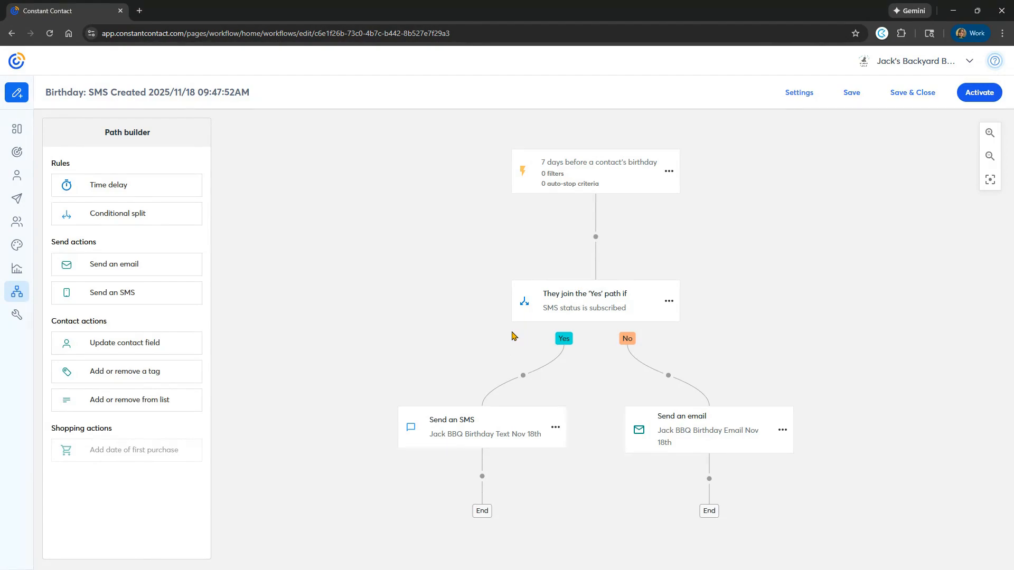
Save and close the birthday automation and review the list of automation paths
{"action": "left_click", "coordinate": [907, 101]}
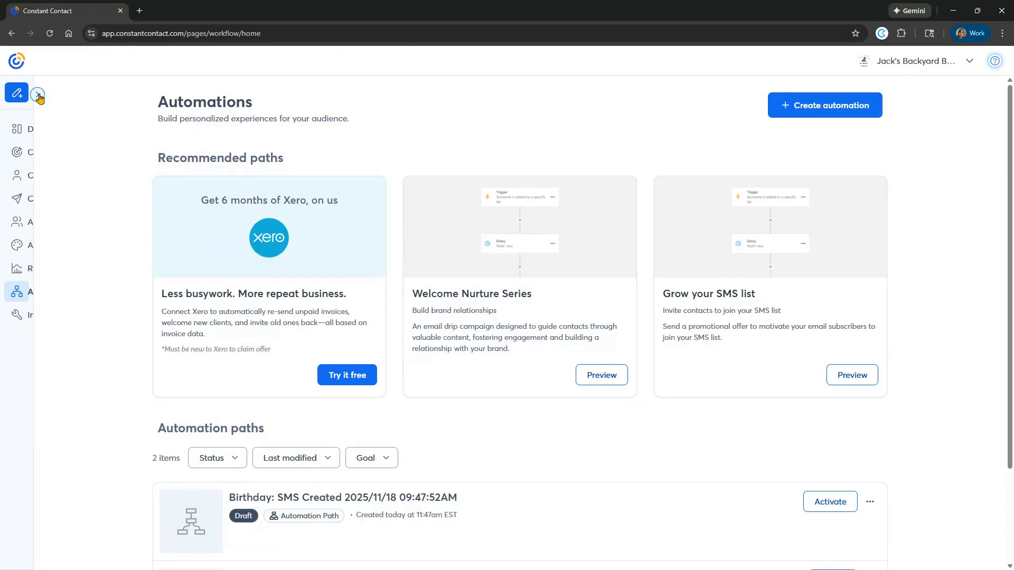
{"action": "mouse_move", "coordinate": [108, 233]}
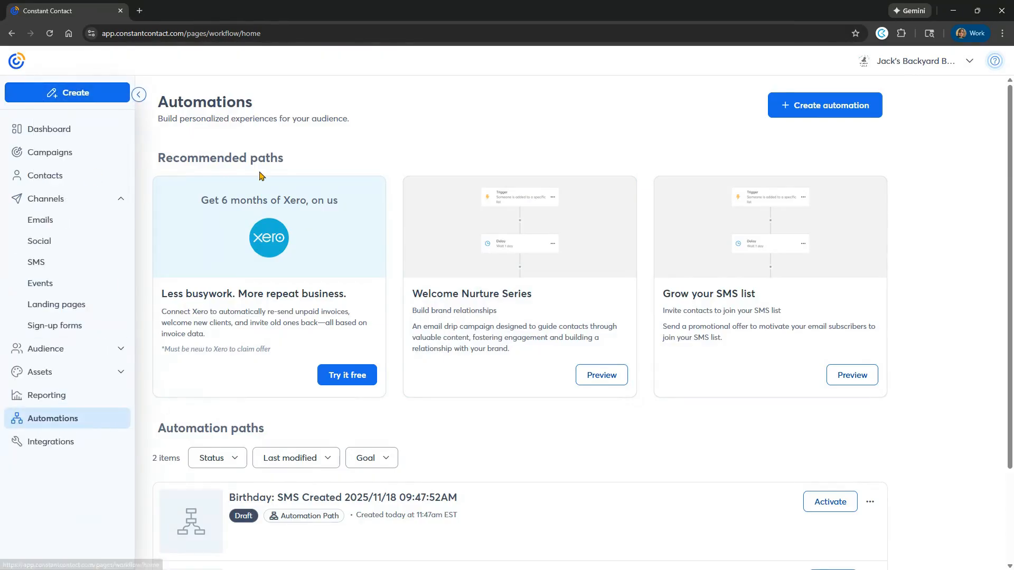
{"action": "left_click", "coordinate": [136, 98]}
{"action": "scroll", "coordinate": [440, 380], "scroll_direction": "down", "scroll_amount": 3}
{"action": "scroll", "coordinate": [440, 380], "scroll_direction": "up", "scroll_amount": 3}
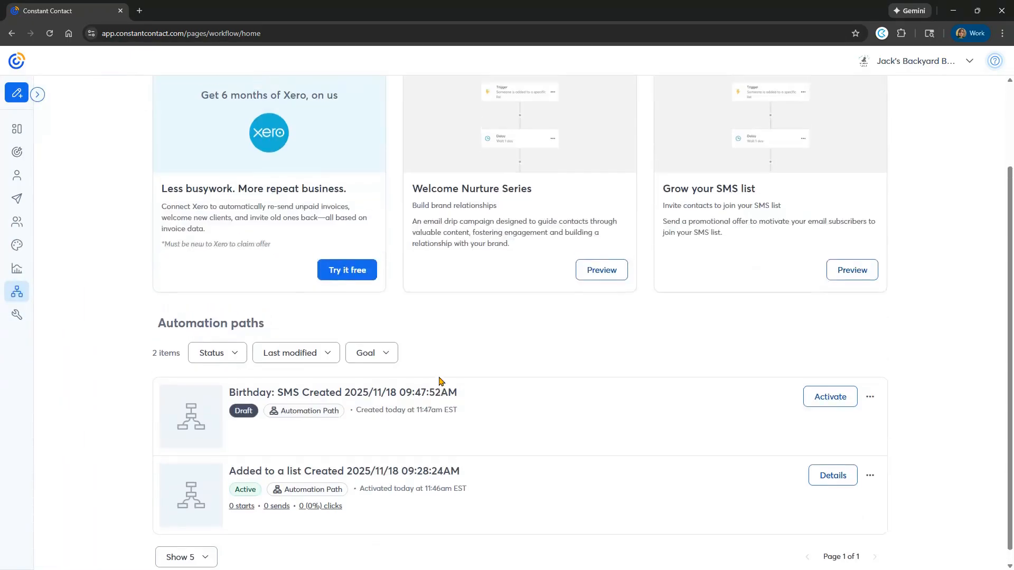
{"action": "scroll", "coordinate": [440, 381], "scroll_direction": "down", "scroll_amount": 3}
{"action": "scroll", "coordinate": [441, 382], "scroll_direction": "up", "scroll_amount": 3}
{"action": "scroll", "coordinate": [441, 383], "scroll_direction": "down", "scroll_amount": 3}
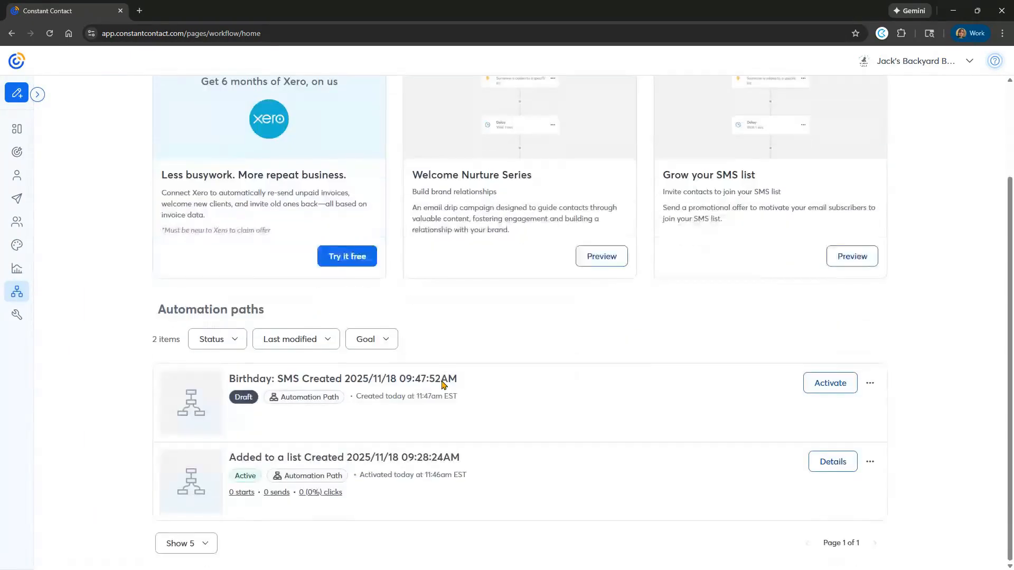